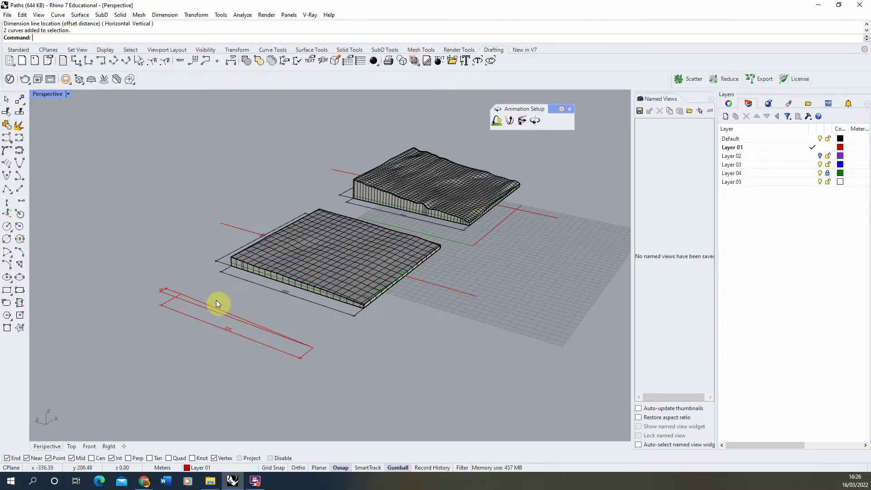
# Examine the front terrain block, the red line crossing it, and the 220 by 10 slope diagram beside it.
pyautogui.moveTo(221, 274); pyautogui.dragTo(273, 333, button='right')
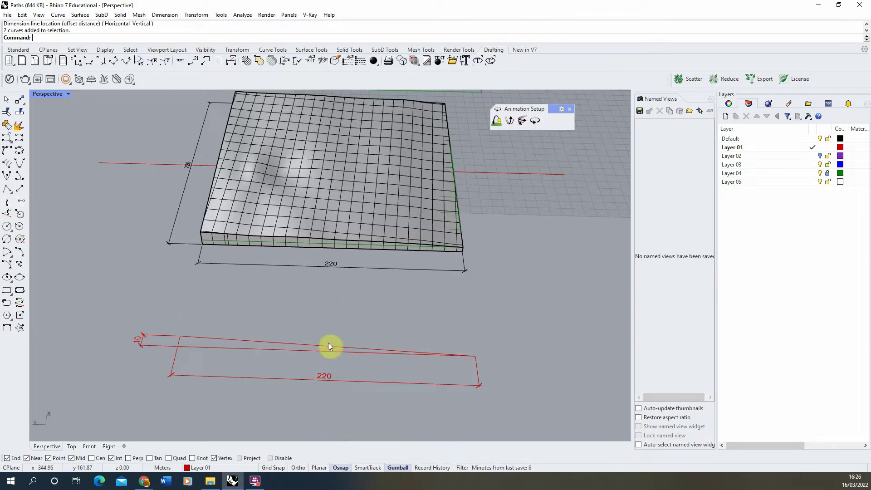
pyautogui.moveTo(259, 308); pyautogui.dragTo(208, 162, button='right')
pyautogui.scroll(3, 240, 232)
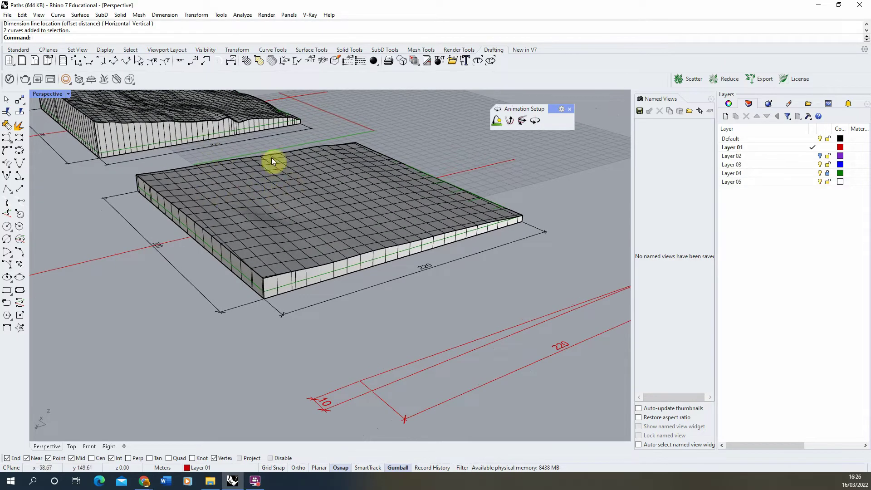
pyautogui.scroll(-2, 294, 311)
pyautogui.moveTo(294, 312); pyautogui.dragTo(282, 169, button='right')
pyautogui.scroll(3, 350, 285)
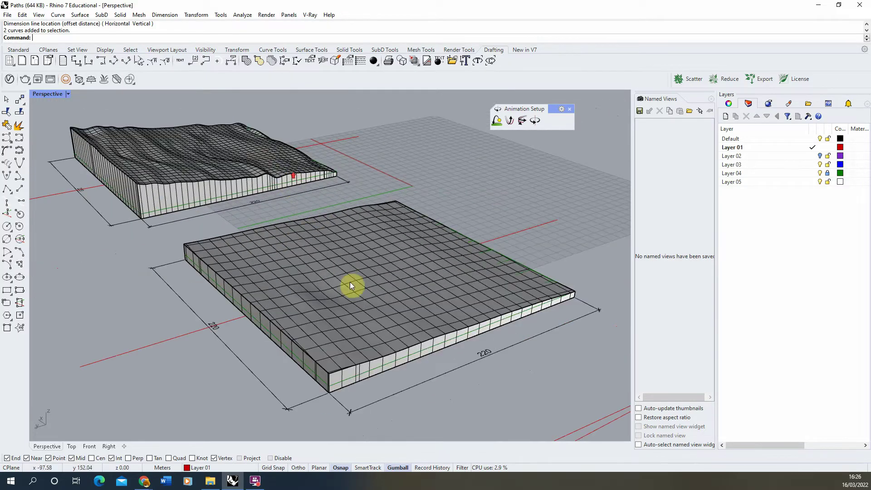
pyautogui.click(168, 343)
pyautogui.click(143, 334)
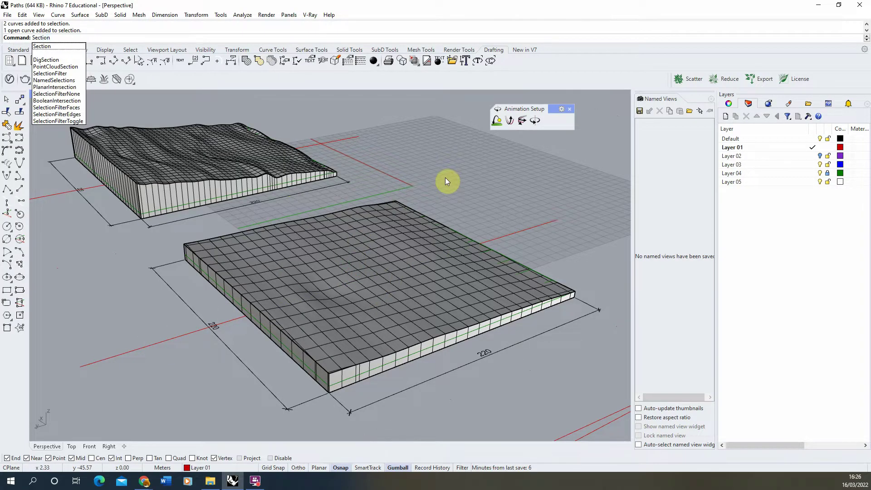
# Create a section curve through the front terrain block along the red line that crosses it.
pyautogui.press('Return')
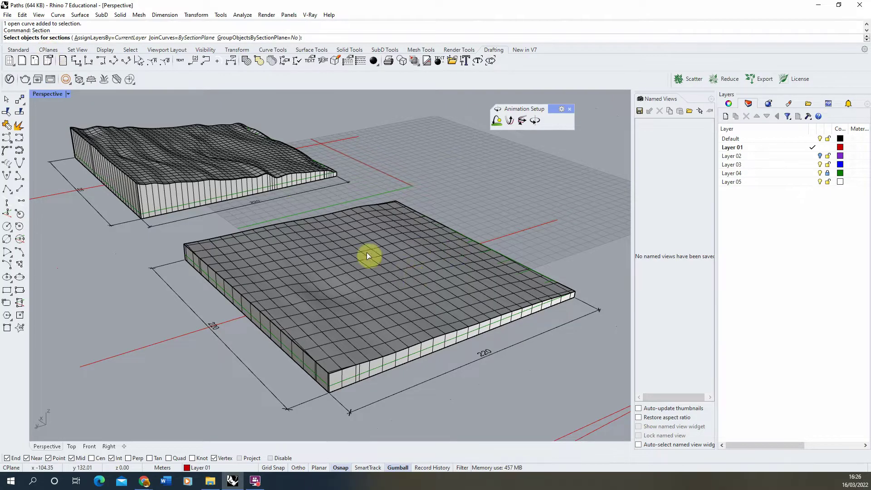
pyautogui.click(368, 266)
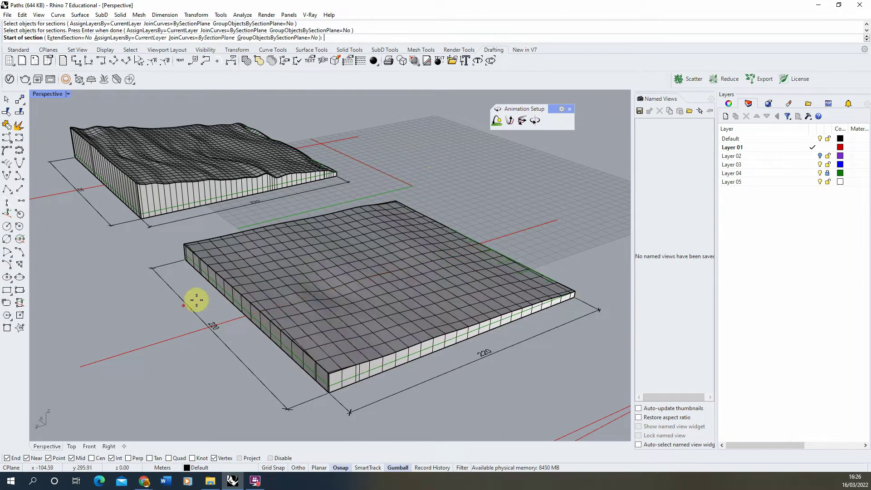
pyautogui.press('Return')
pyautogui.click(81, 366)
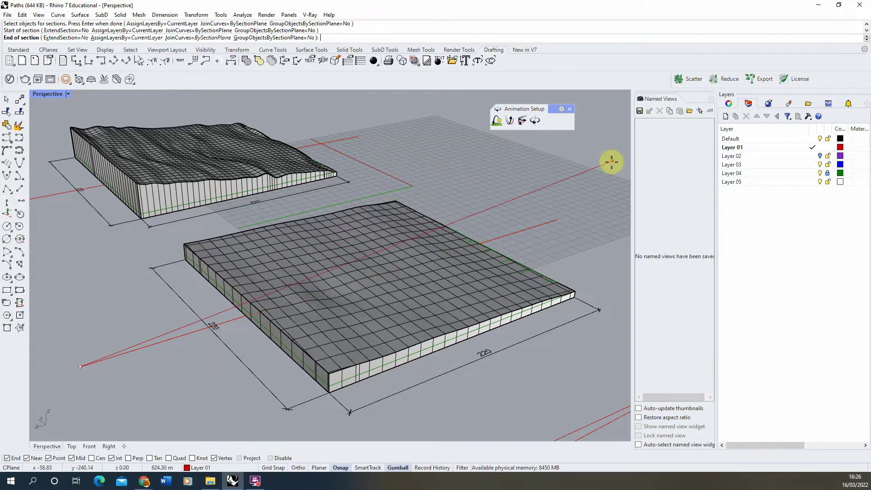
pyautogui.click(556, 223)
pyautogui.press('Return')
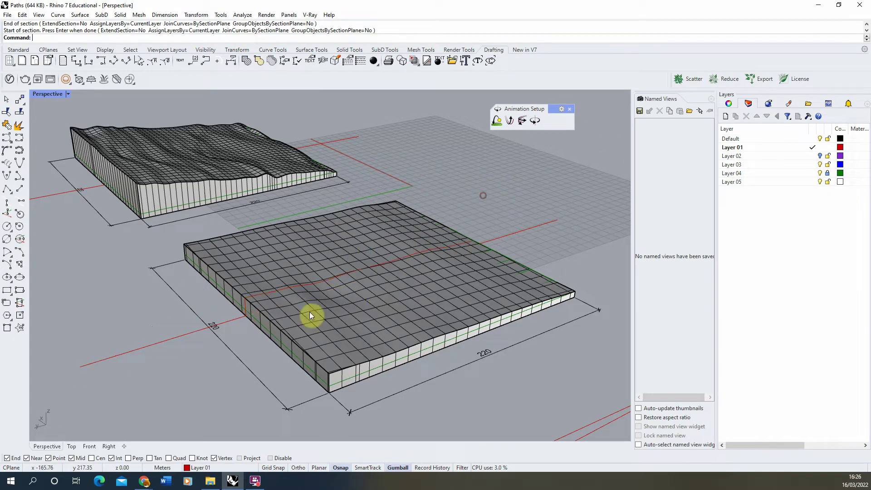
pyautogui.scroll(5, 285, 252)
pyautogui.click(285, 284)
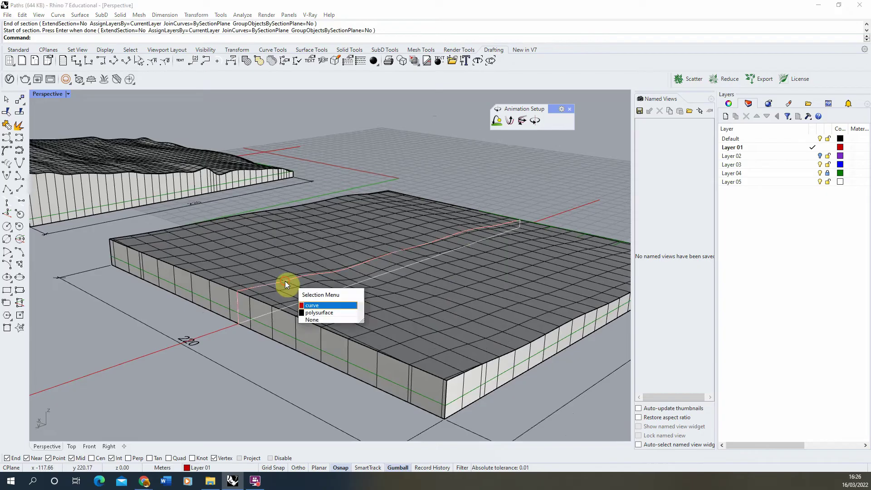
pyautogui.press('Escape')
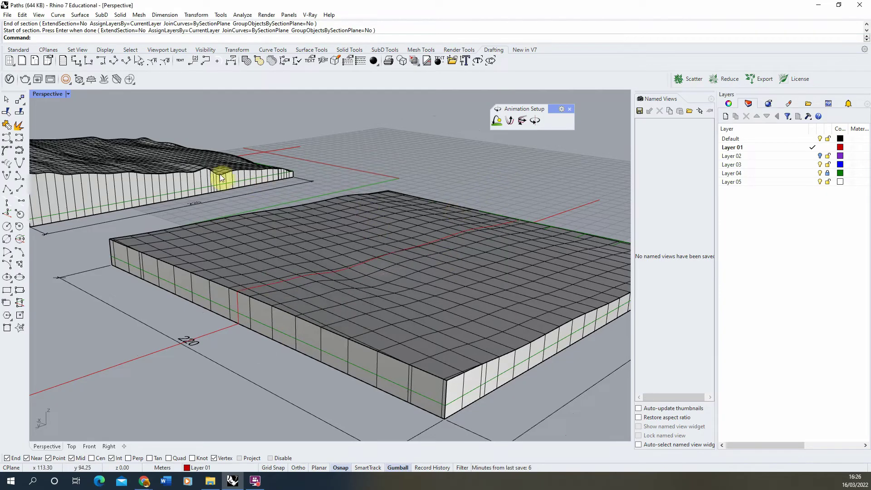
# Start a polyline at the section curve's upper end on the high edge and run it level 220 m to above the opposite edge.
pyautogui.click(18, 49)
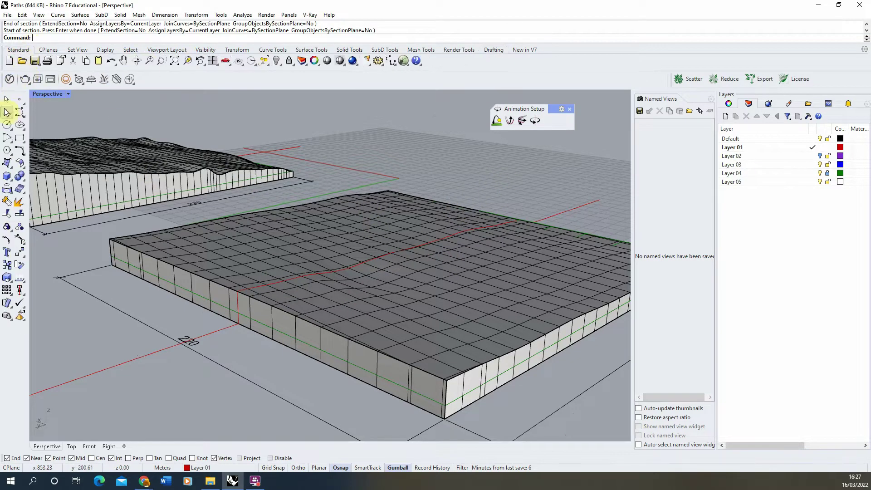
pyautogui.click(6, 111)
pyautogui.click(238, 291)
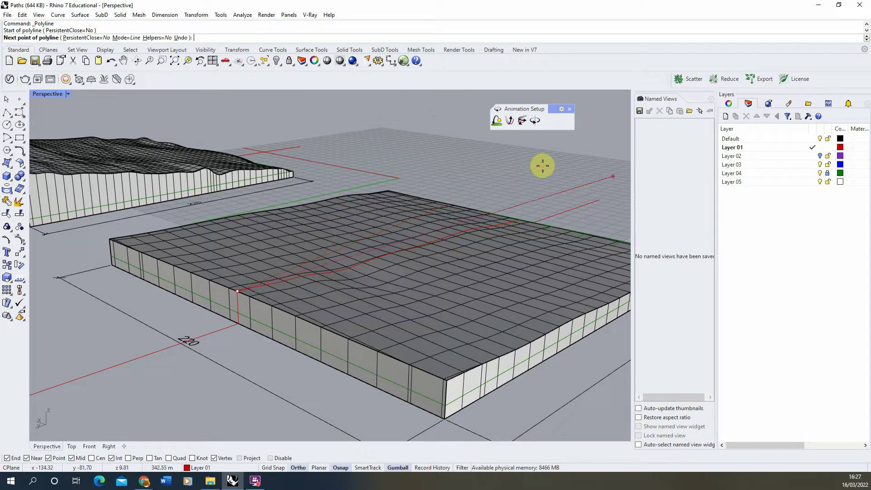
pyautogui.press('F8')
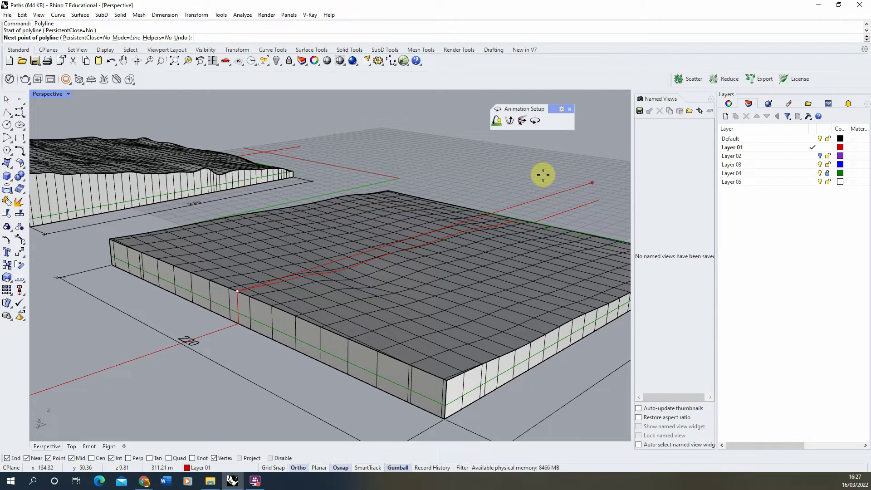
pyautogui.press('F8')
pyautogui.scroll(-3, 399, 204)
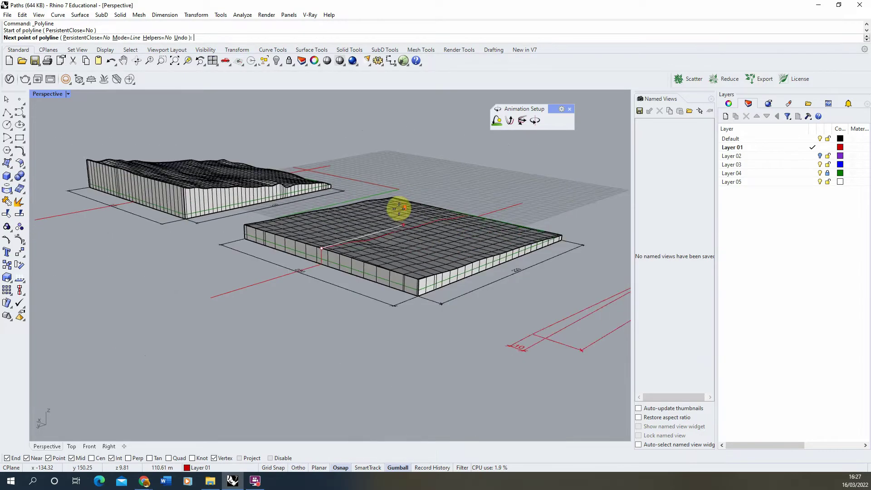
pyautogui.scroll(2, 511, 211)
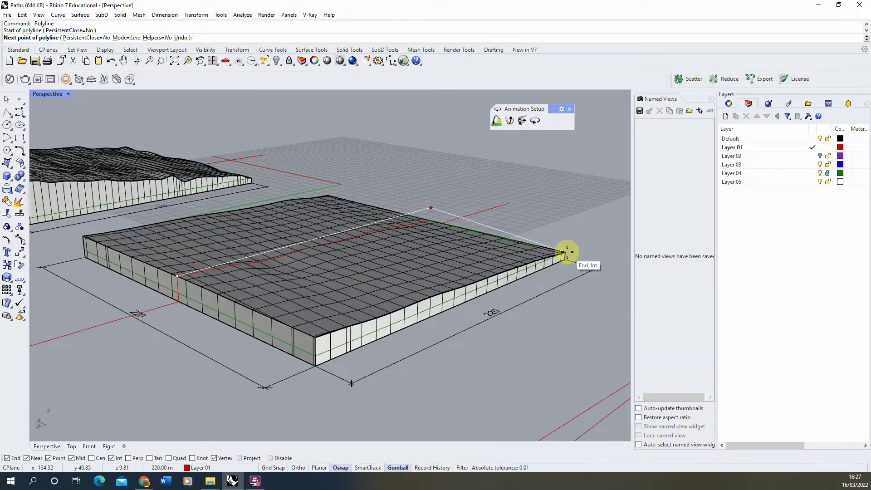
pyautogui.scroll(-3, 548, 241)
pyautogui.scroll(5, 614, 296)
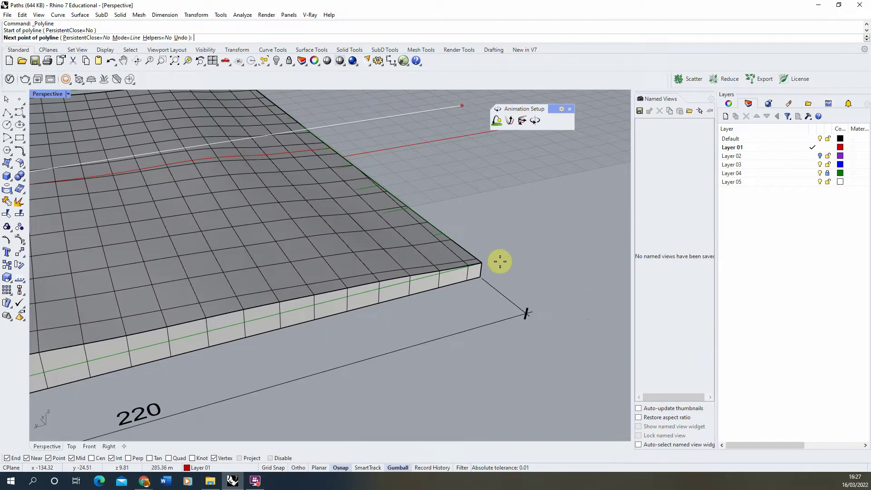
pyautogui.click(483, 260)
# Add a 10 m segment straight down from the polyline's far end and finish the polyline.
pyautogui.moveTo(352, 97); pyautogui.dragTo(331, 169, button='right')
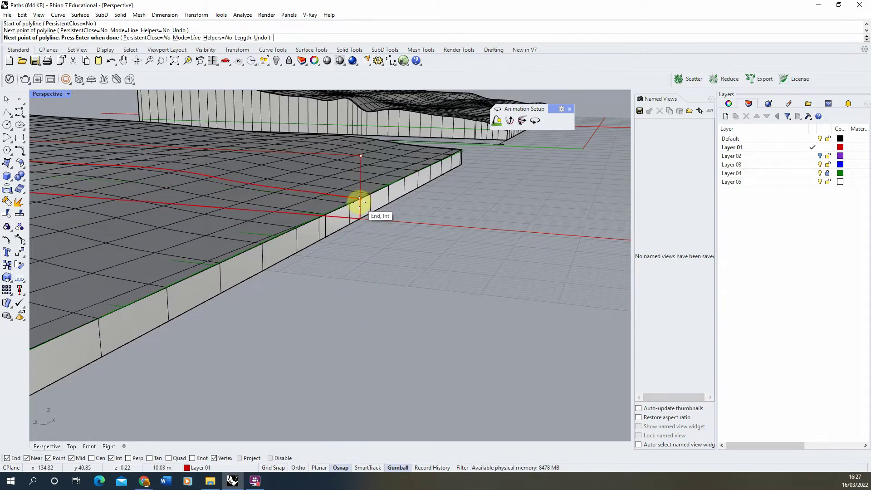
pyautogui.scroll(-6, 447, 204)
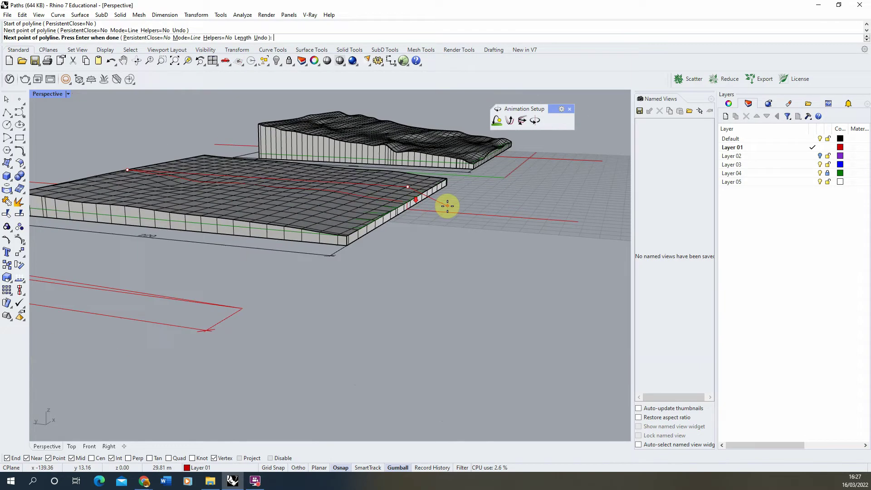
pyautogui.scroll(3, 408, 216)
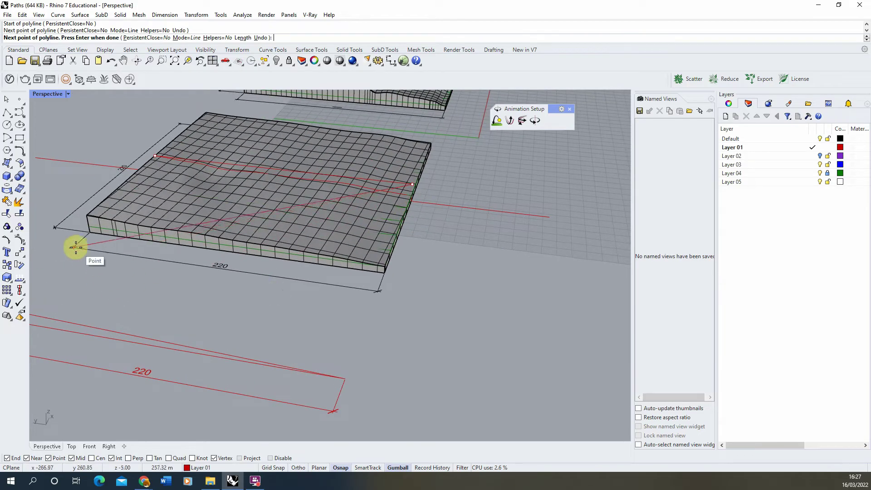
pyautogui.scroll(-3, 295, 327)
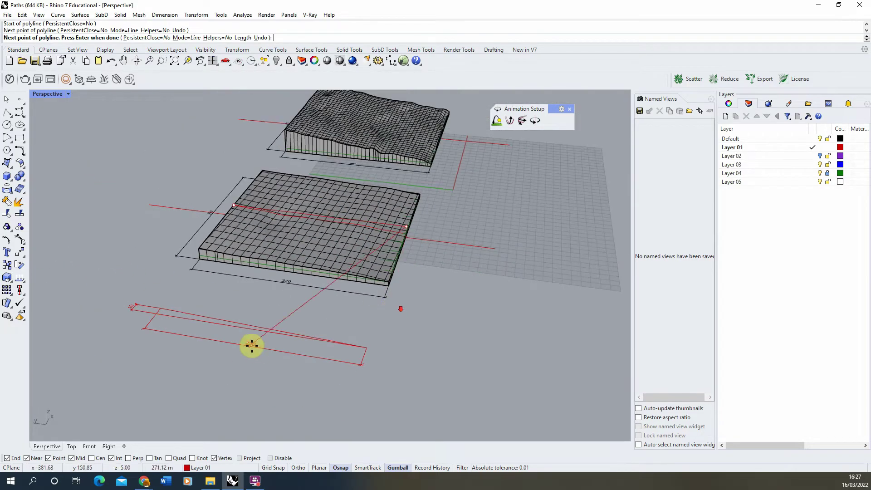
pyautogui.scroll(3, 241, 338)
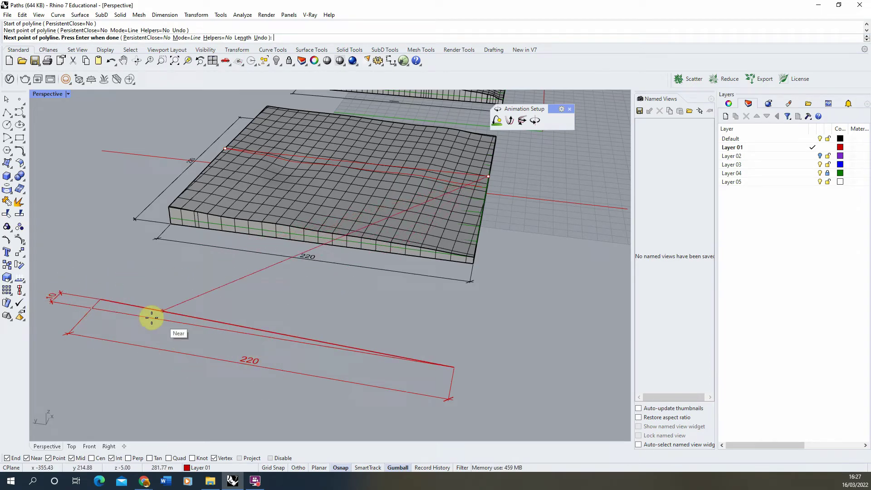
pyautogui.scroll(-2, 317, 281)
pyautogui.scroll(4, 405, 234)
pyautogui.scroll(3, 405, 233)
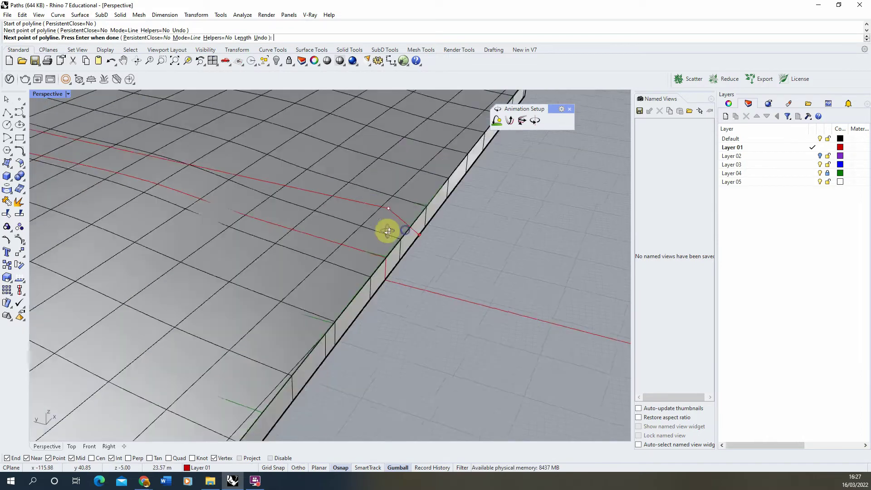
pyautogui.write('10')
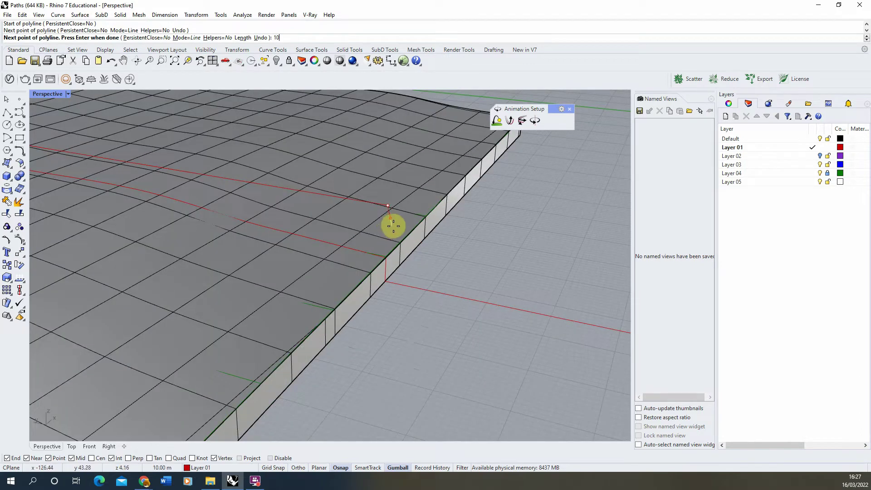
pyautogui.press('Return')
pyautogui.click(387, 259)
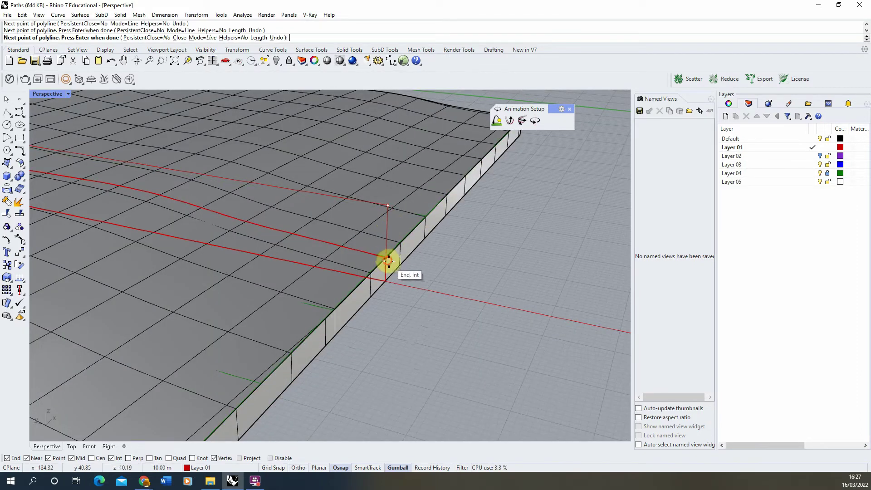
pyautogui.scroll(-2, 463, 254)
pyautogui.scroll(3, 417, 254)
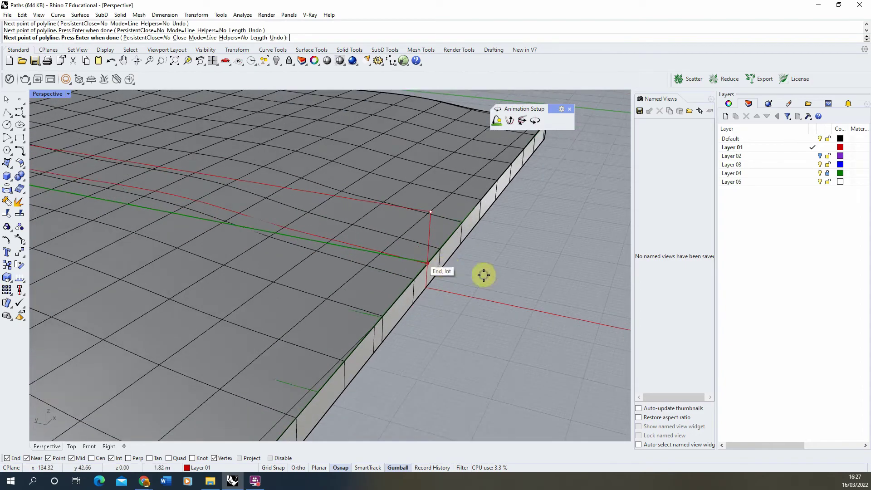
pyautogui.press('Return')
# Draw a sloping line from the lower end of the vertical drop back to the section curve's upper end on the high edge.
pyautogui.scroll(3, 426, 265)
pyautogui.press('Return')
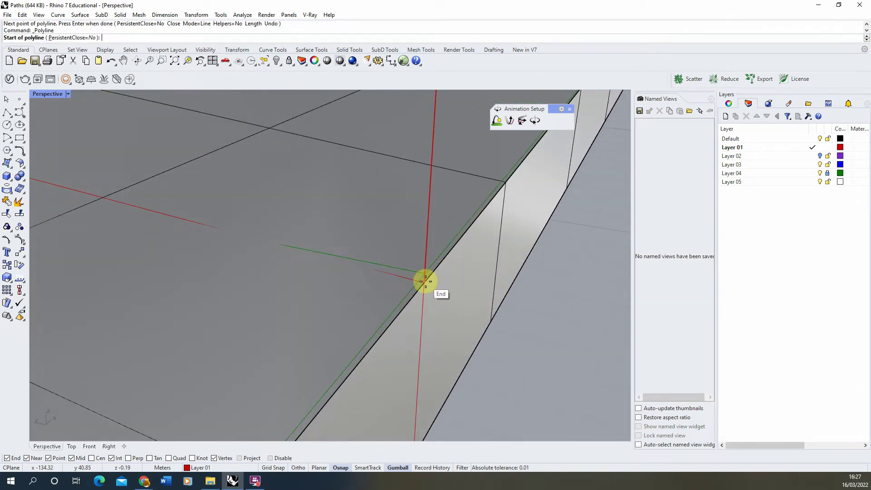
pyautogui.click(424, 282)
pyautogui.scroll(-5, 535, 317)
pyautogui.scroll(-2, 156, 202)
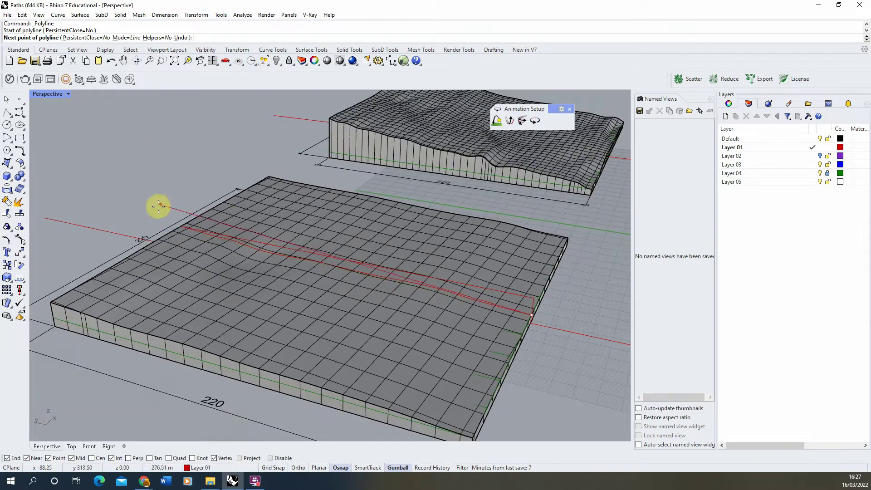
pyautogui.scroll(6, 151, 218)
pyautogui.click(189, 227)
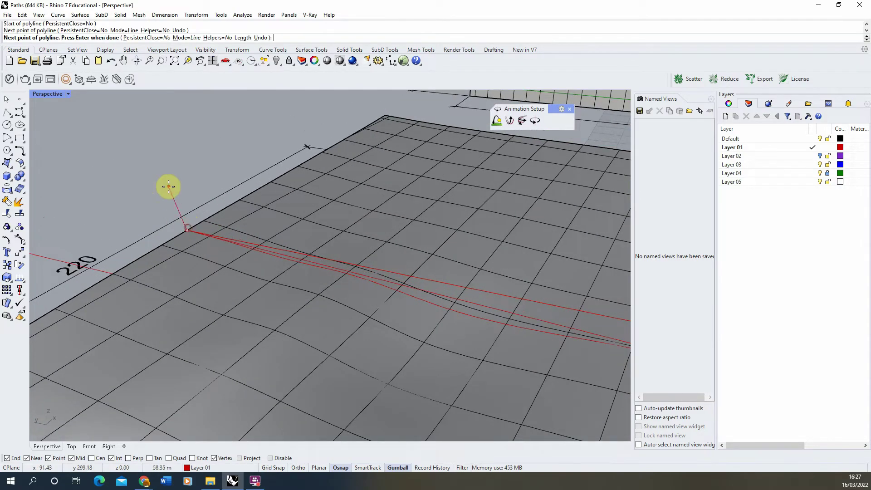
pyautogui.press('Return')
# Delete the level-and-drop construction polyline and the closed section curve, keeping the sloping line.
pyautogui.scroll(-2, 159, 199)
pyautogui.click(355, 247)
pyautogui.scroll(-3, 343, 244)
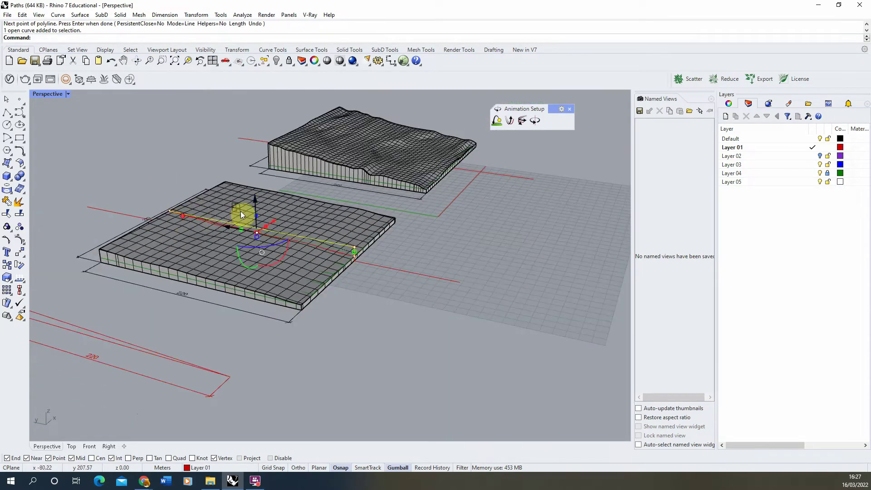
pyautogui.press('Delete')
pyautogui.moveTo(224, 197); pyautogui.dragTo(344, 194, button='right')
pyautogui.scroll(5, 231, 298)
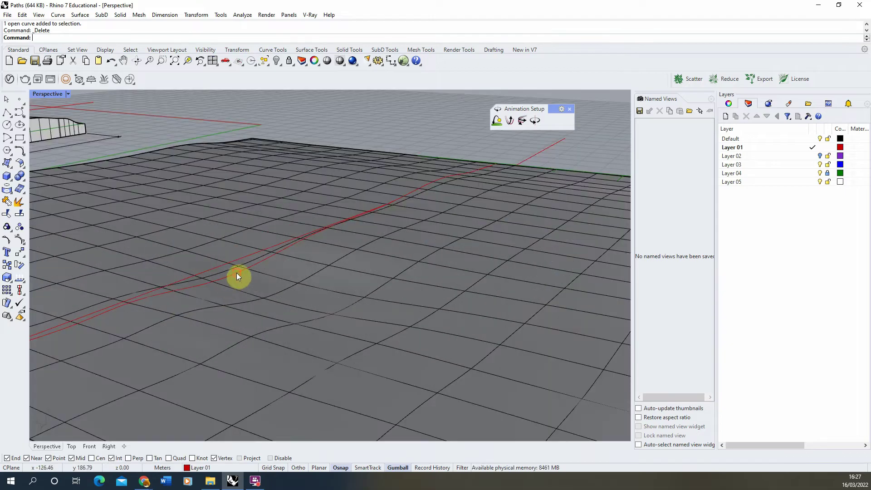
pyautogui.click(237, 274)
pyautogui.press('Delete')
pyautogui.scroll(-5, 318, 250)
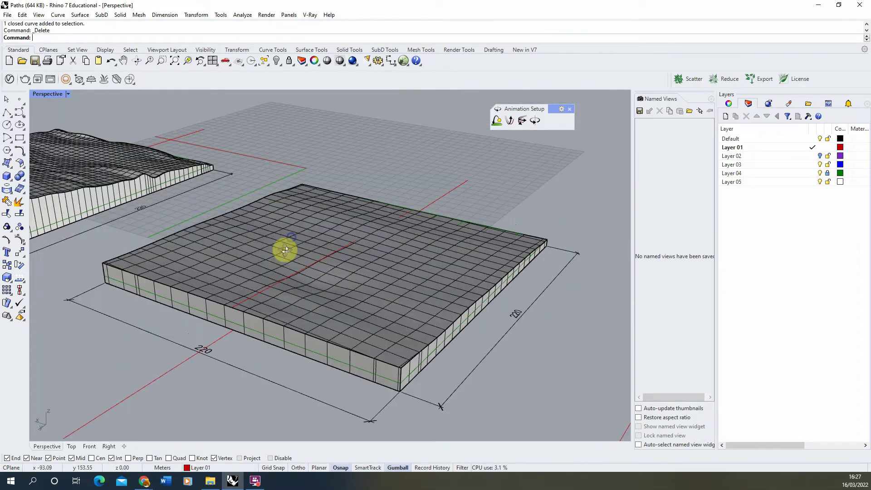
# Inspect the sloping line against the terrain surface, checking where it runs above and below the ground.
pyautogui.scroll(4, 285, 250)
pyautogui.click(290, 275)
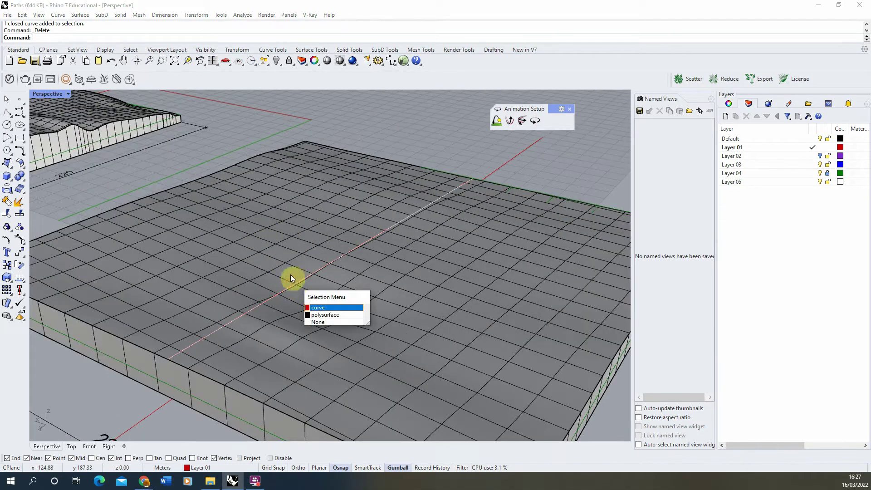
pyautogui.click(336, 308)
pyautogui.moveTo(292, 288); pyautogui.dragTo(243, 259, button='right')
pyautogui.scroll(3, 324, 270)
pyautogui.press('Escape')
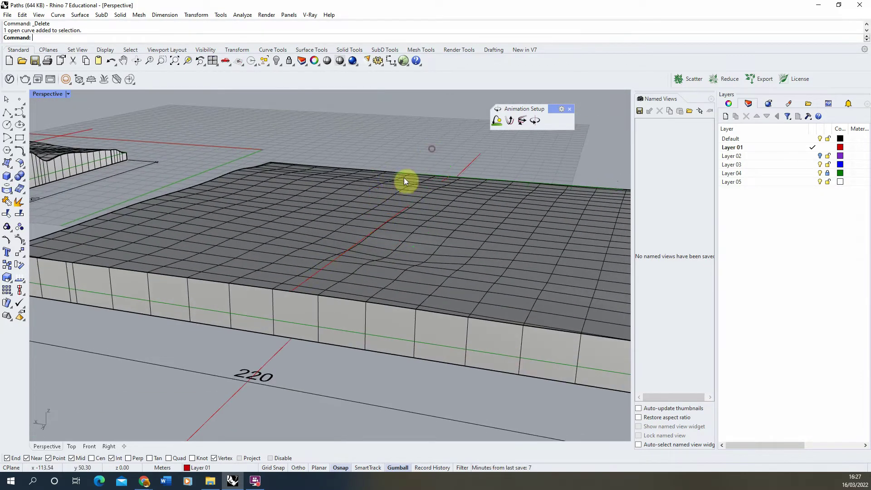
pyautogui.moveTo(404, 178); pyautogui.dragTo(175, 323, button='right')
pyautogui.scroll(-3, 344, 258)
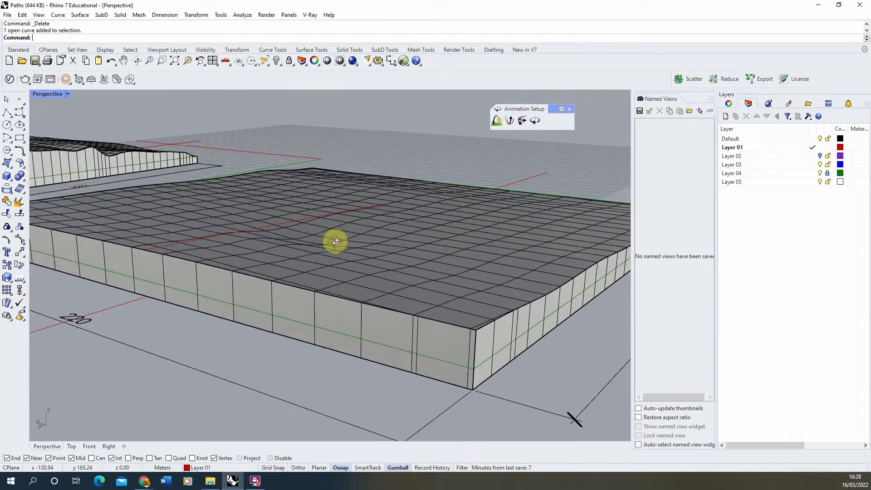
pyautogui.scroll(2, 334, 241)
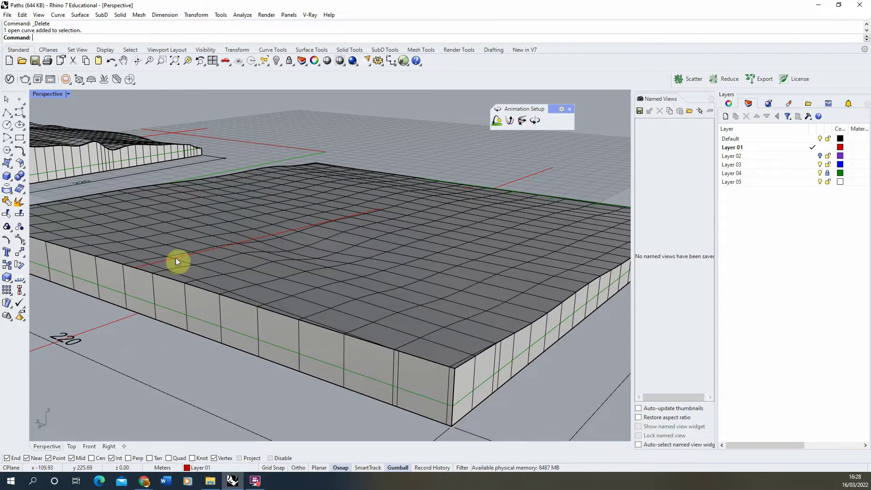
# Start a polyline where the centre guide line meets the block's front bottom edge and draw a 6 m segment along that edge.
pyautogui.moveTo(203, 252); pyautogui.dragTo(223, 250, button='right')
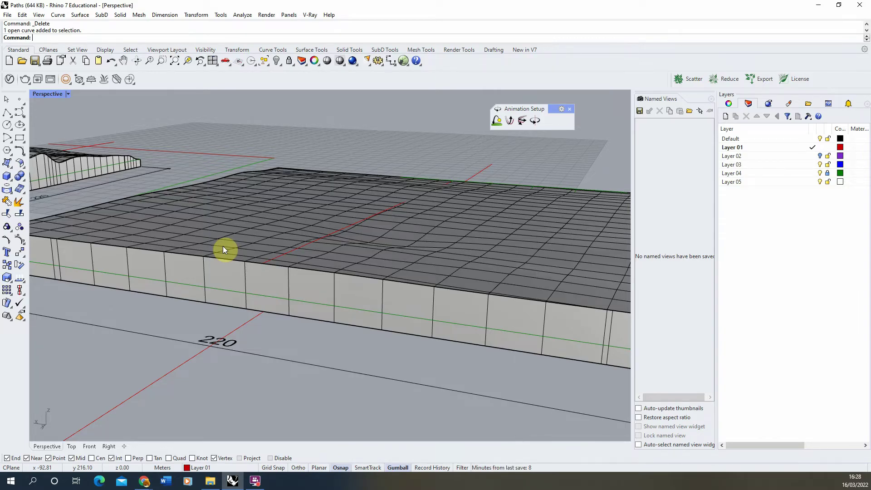
pyautogui.scroll(-5, 272, 222)
pyautogui.keyDown('shift'); pyautogui.moveTo(301, 259); pyautogui.dragTo(339, 307, button='right'); pyautogui.keyUp('shift')
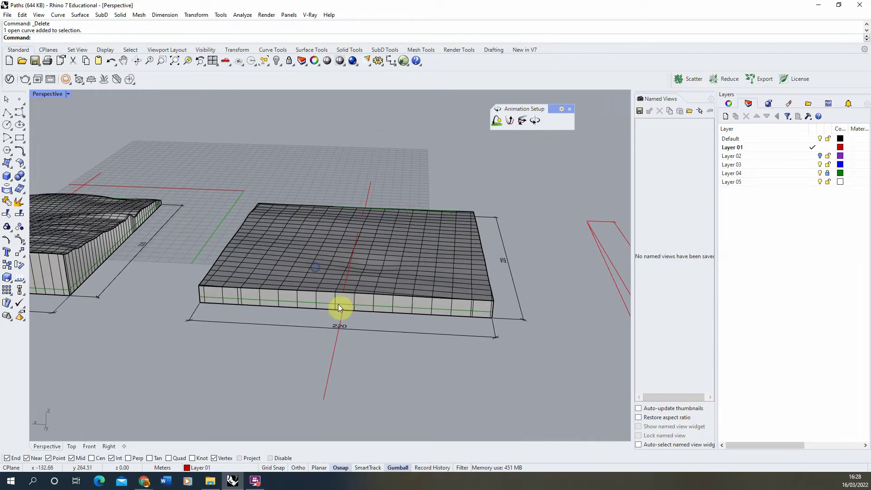
pyautogui.scroll(5, 339, 307)
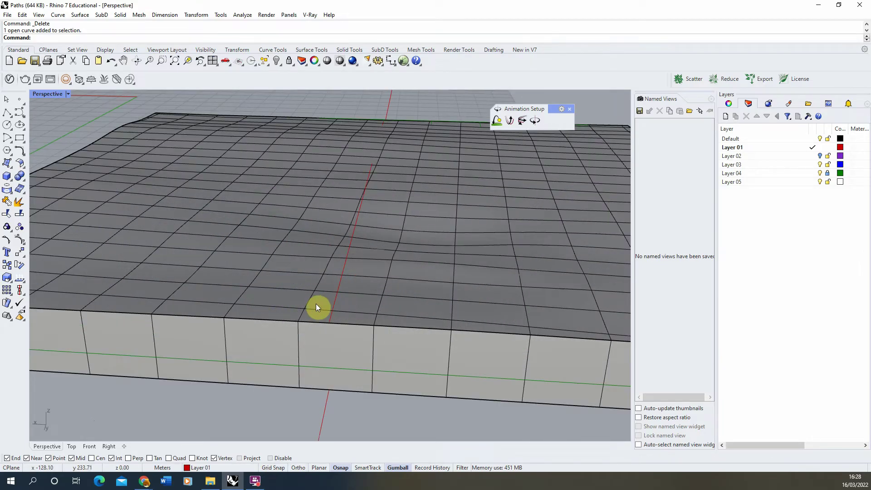
pyautogui.scroll(-3, 322, 186)
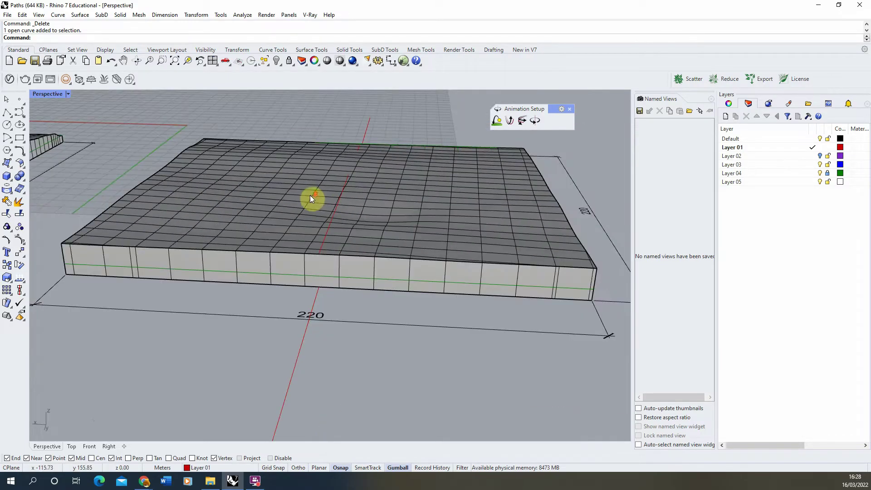
pyautogui.click(7, 114)
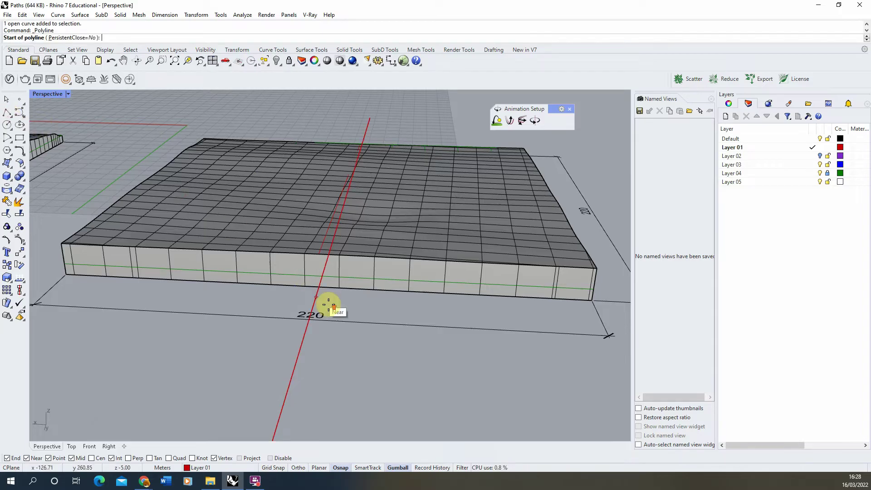
pyautogui.scroll(5, 323, 308)
pyautogui.scroll(-5, 322, 310)
pyautogui.scroll(4, 295, 325)
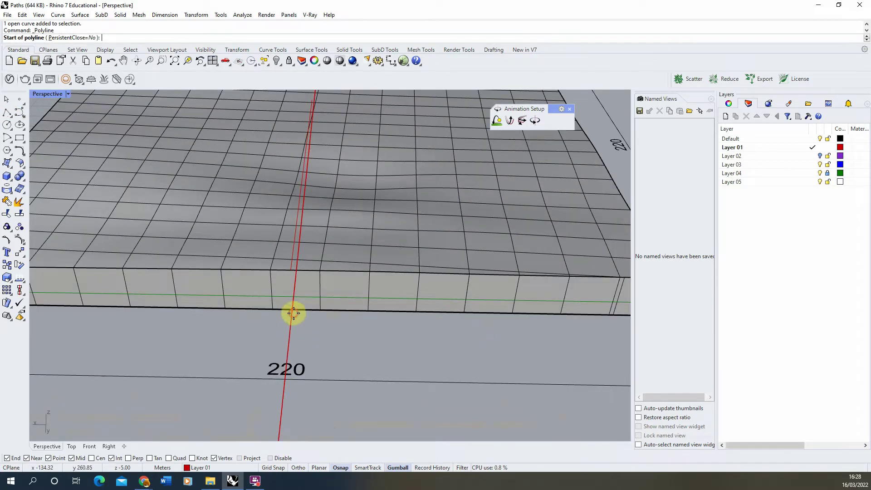
pyautogui.click(292, 313)
pyautogui.scroll(2, 319, 312)
pyautogui.scroll(-2, 245, 315)
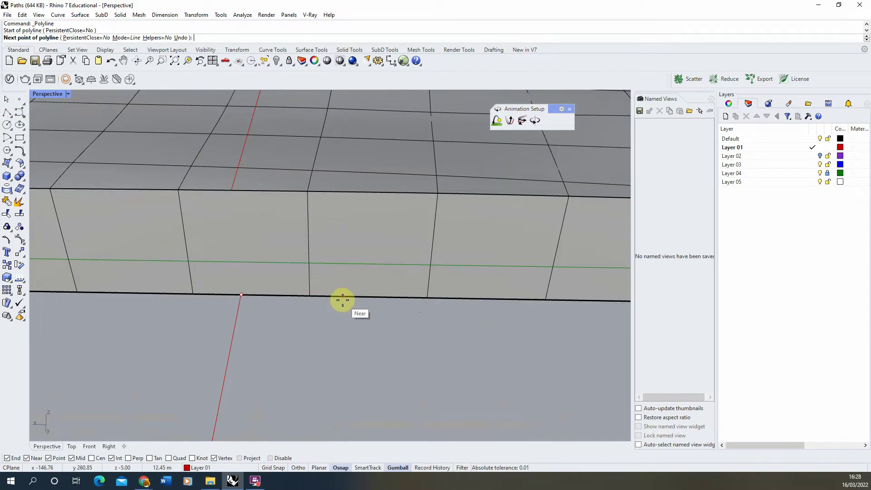
pyautogui.write('6')
pyautogui.press('Return')
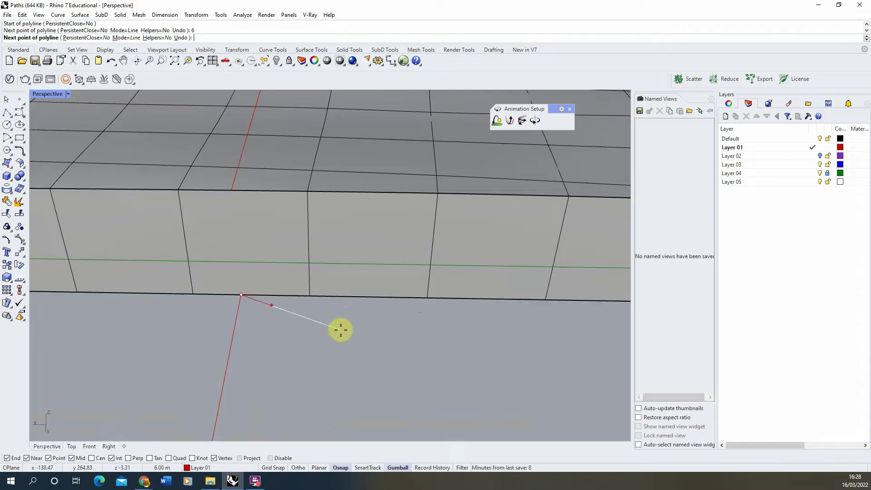
pyautogui.click(350, 299)
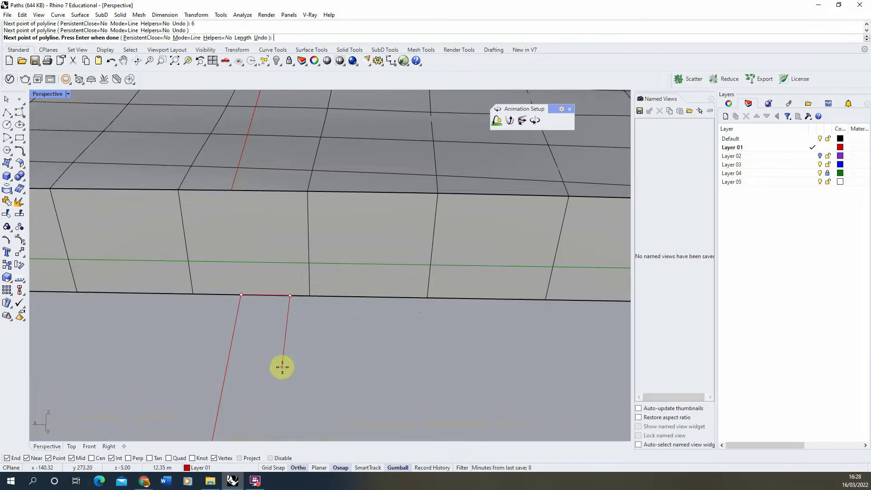
# Add a 10 m segment away from the block and close the polyline as a rectangle through the guide line.
pyautogui.write('10')
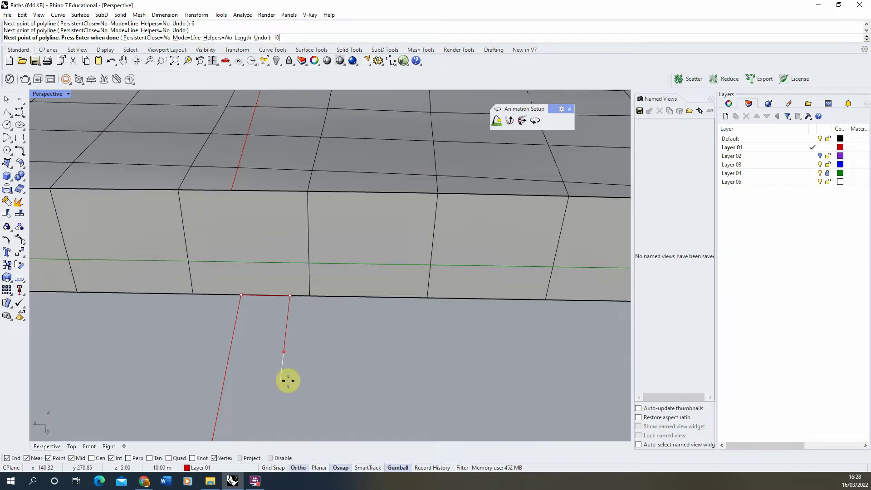
pyautogui.press('Return')
pyautogui.click(287, 378)
pyautogui.click(227, 350)
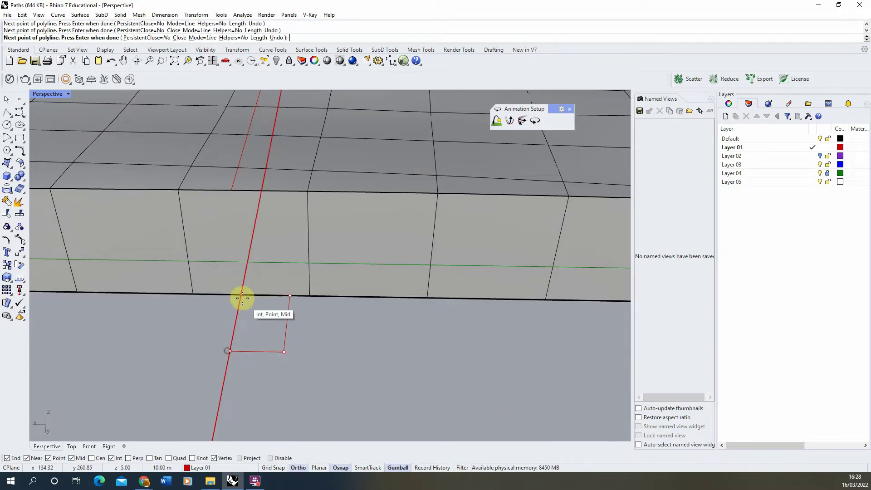
pyautogui.click(241, 296)
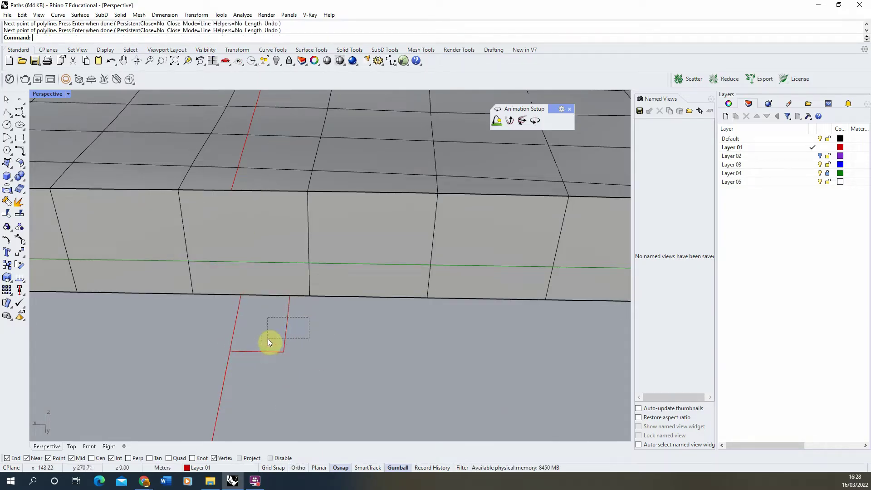
# Rotate the flat 6 by 10 m rectangle upright about the axis parallel to the block's edge.
pyautogui.moveTo(268, 339); pyautogui.dragTo(268, 338)
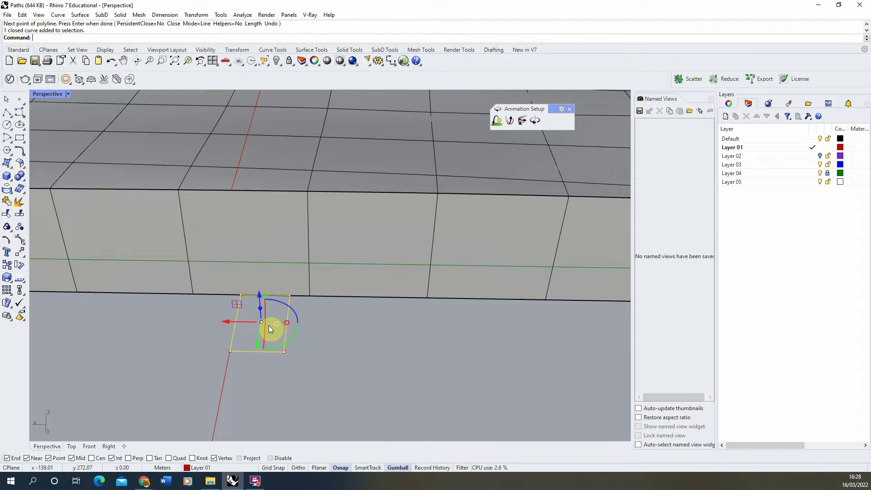
pyautogui.moveTo(257, 339); pyautogui.dragTo(355, 327, button='right')
pyautogui.click(187, 60)
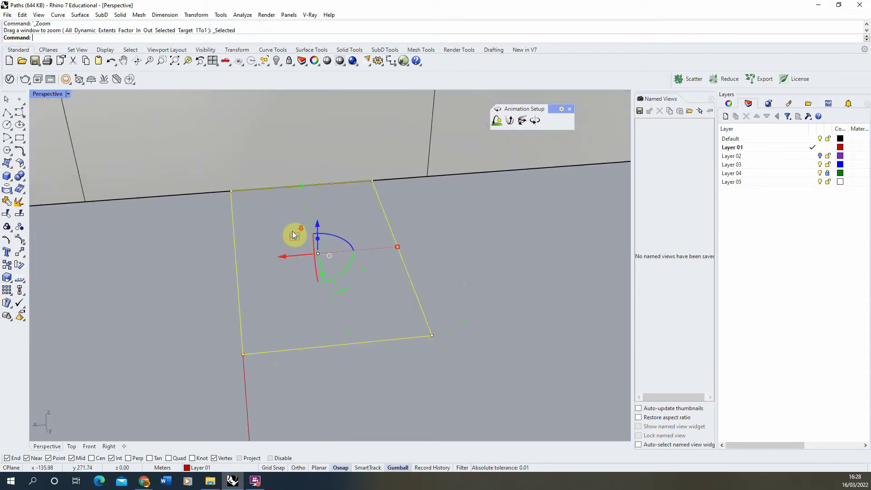
pyautogui.moveTo(293, 265); pyautogui.dragTo(284, 222)
pyautogui.scroll(-5, 323, 266)
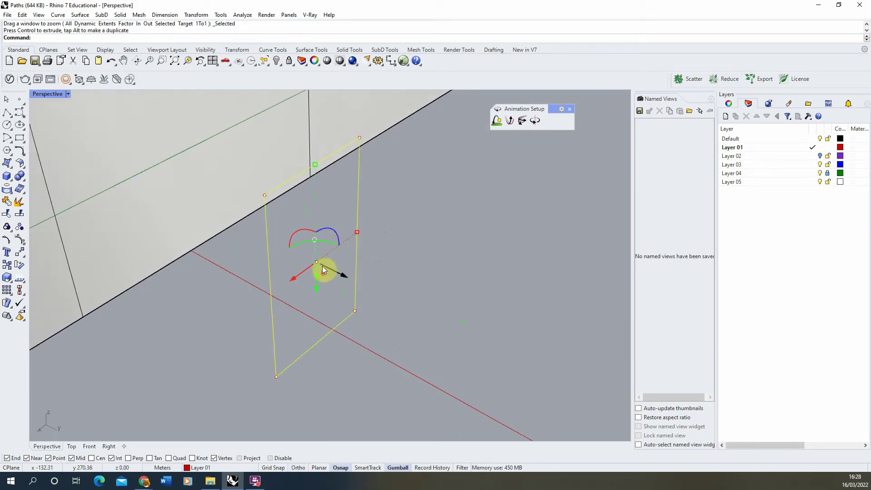
# Move the upright rectangle from the midpoint of its bottom edge to the sloping line's near end on the terrain edge.
pyautogui.click(20, 252)
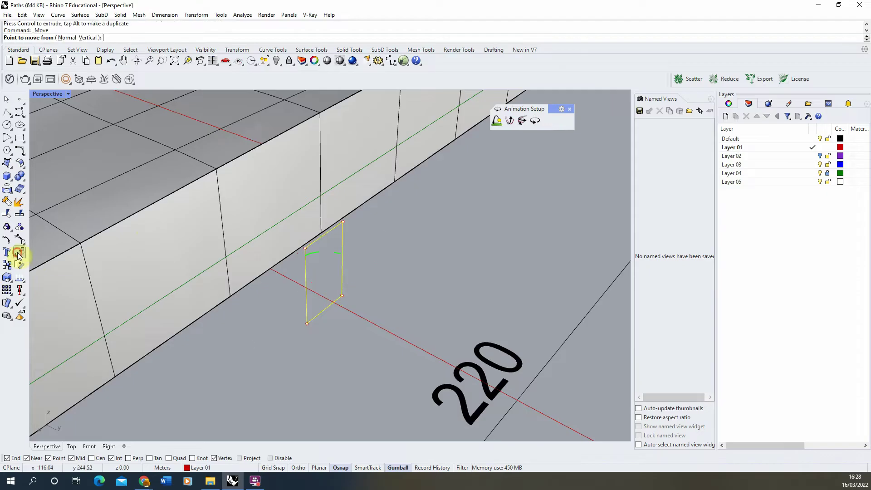
pyautogui.click(327, 312)
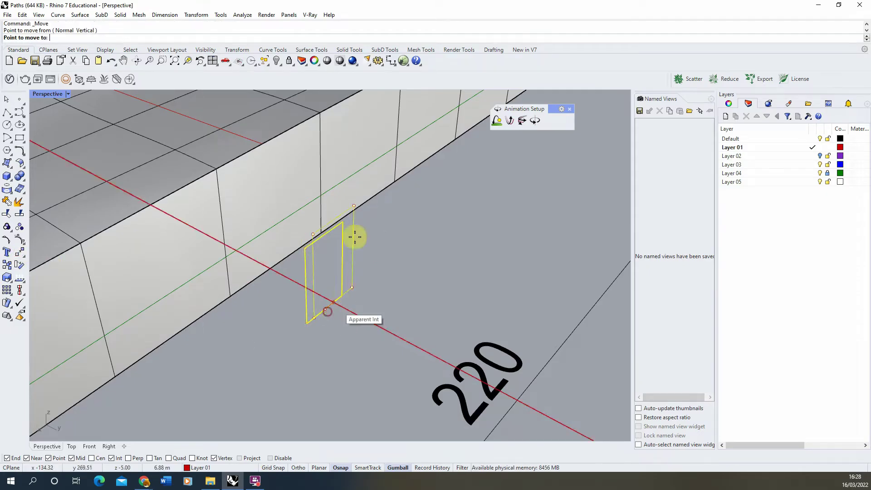
pyautogui.click(256, 142)
pyautogui.scroll(-5, 380, 331)
pyautogui.moveTo(379, 331); pyautogui.dragTo(311, 240, button='right')
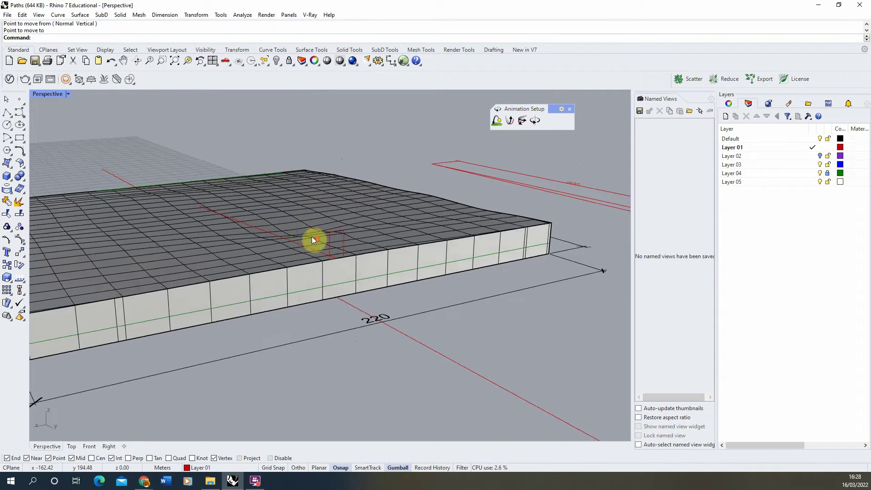
# Sweep the upright rectangle along the sloping line with Sweep1, keeping the default seam and sweep options.
pyautogui.scroll(3, 302, 249)
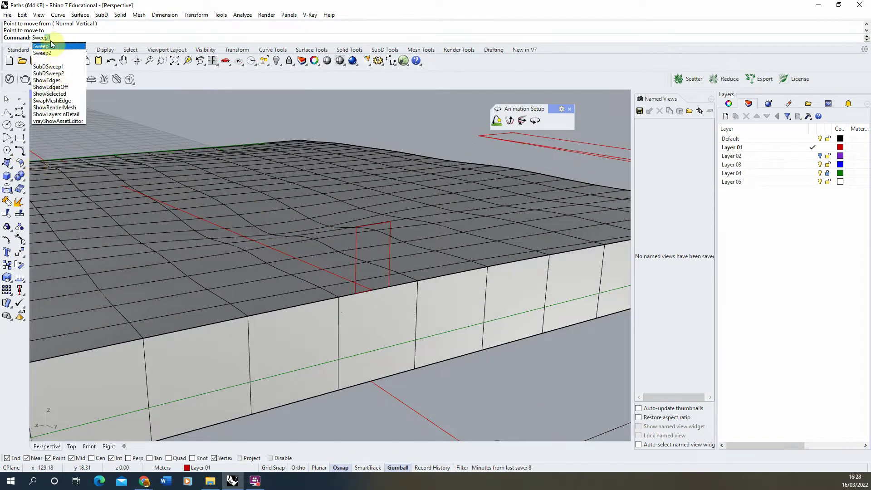
pyautogui.click(51, 46)
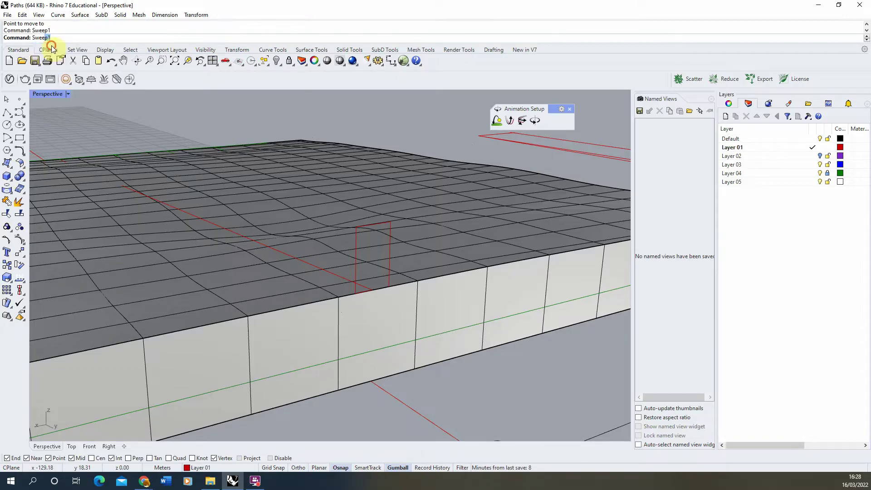
pyautogui.click(275, 250)
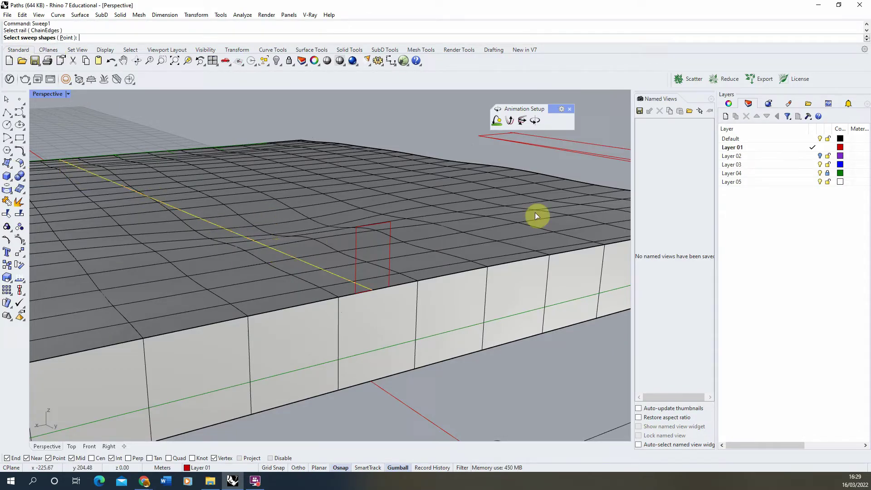
pyautogui.click(391, 224)
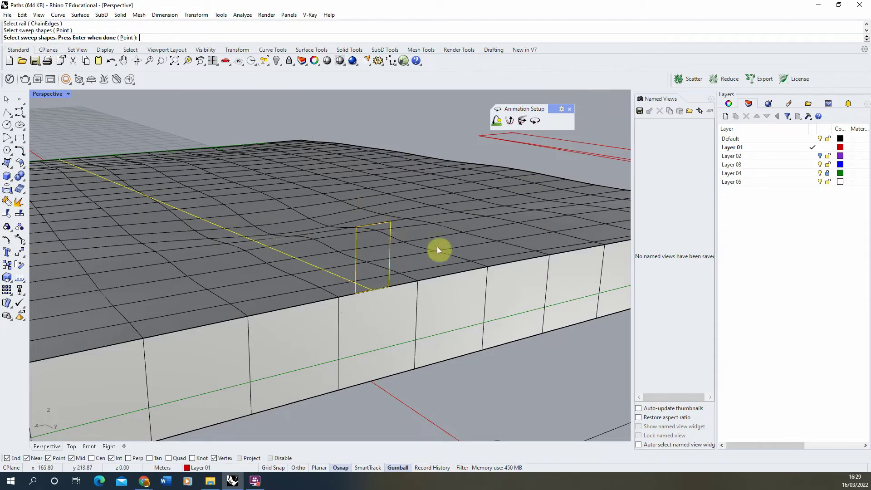
pyautogui.rightClick(407, 232)
pyautogui.rightClick(361, 211)
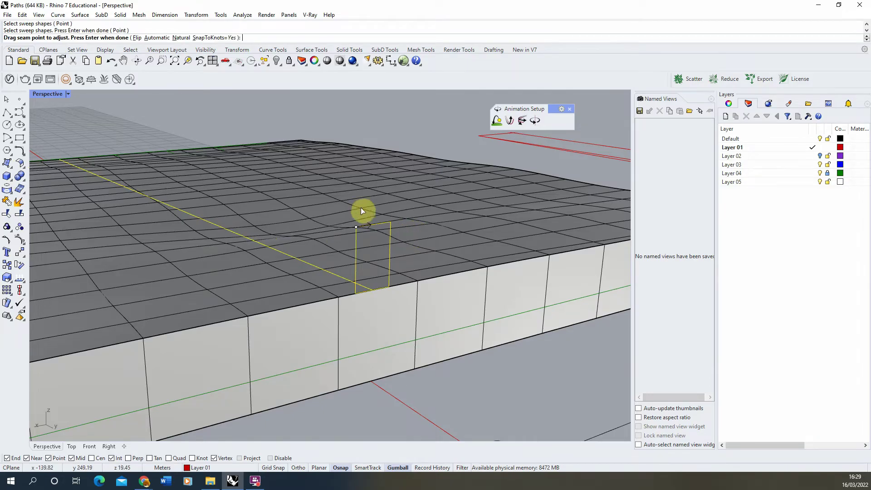
pyautogui.click(437, 325)
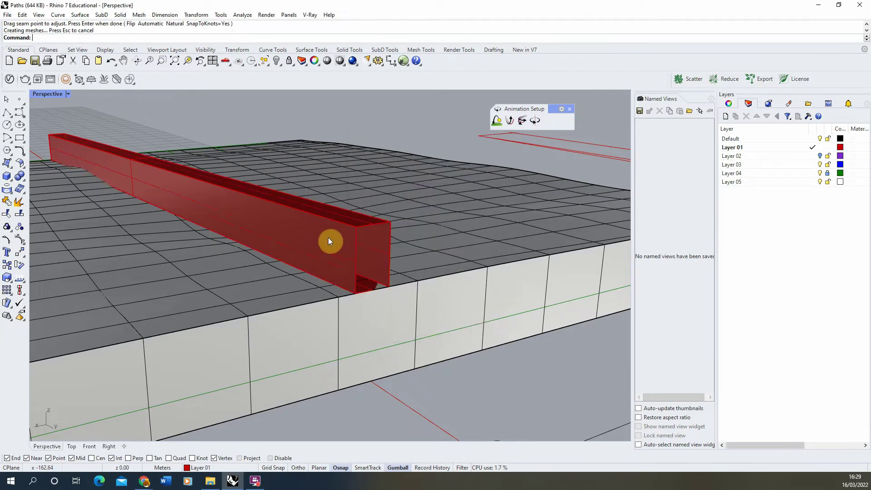
# Cap the open ends of the swept path box to make it a closed solid.
pyautogui.click(330, 236)
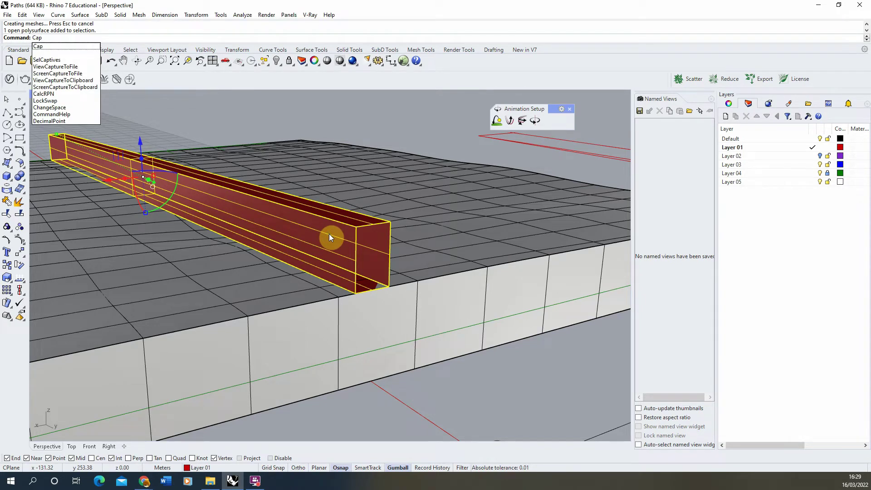
pyautogui.press('Return')
pyautogui.click(244, 132)
pyautogui.scroll(-8, 271, 174)
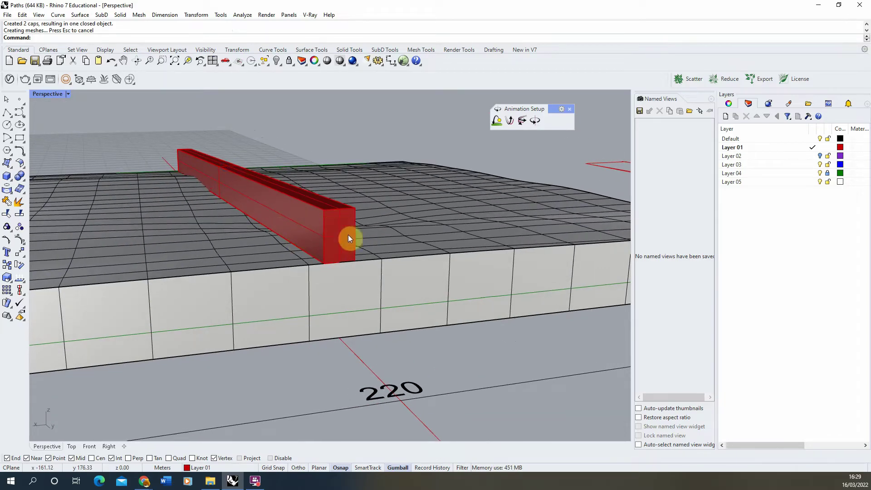
# Extrude the path box's near end face about 35 m outward beyond the terrain edge with ExtrudeSrf as a solid.
pyautogui.moveTo(211, 154); pyautogui.dragTo(325, 257, button='right')
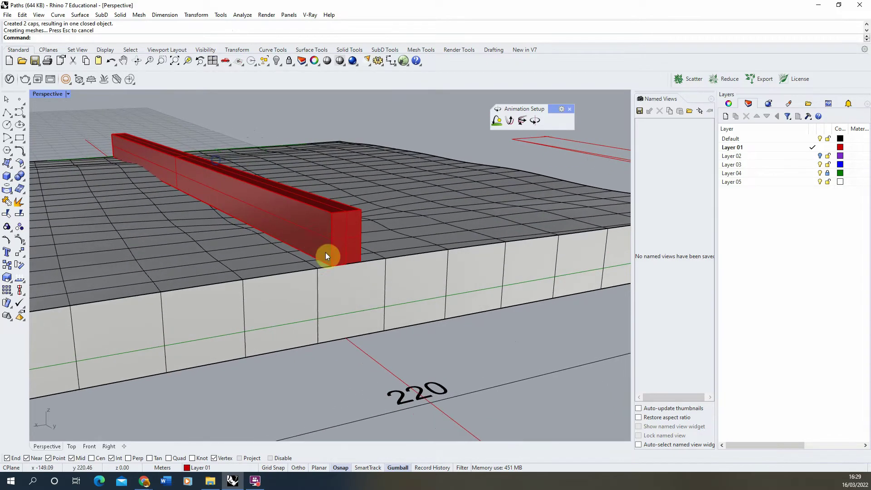
pyautogui.scroll(5, 345, 259)
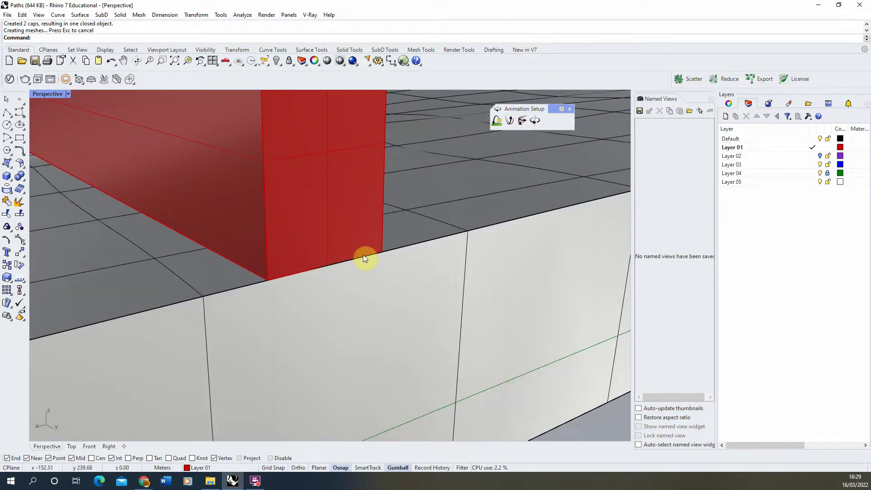
pyautogui.scroll(-3, 350, 287)
pyautogui.write('ExtrudeSrf')
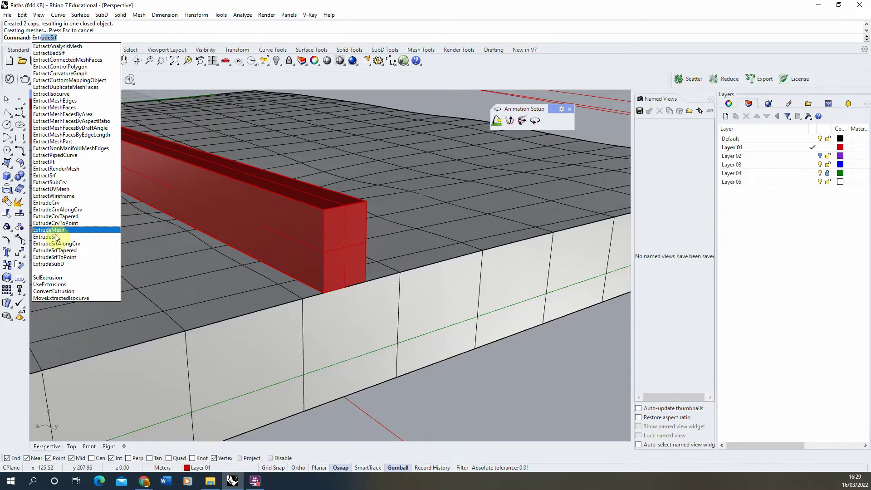
pyautogui.click(59, 238)
pyautogui.click(345, 229)
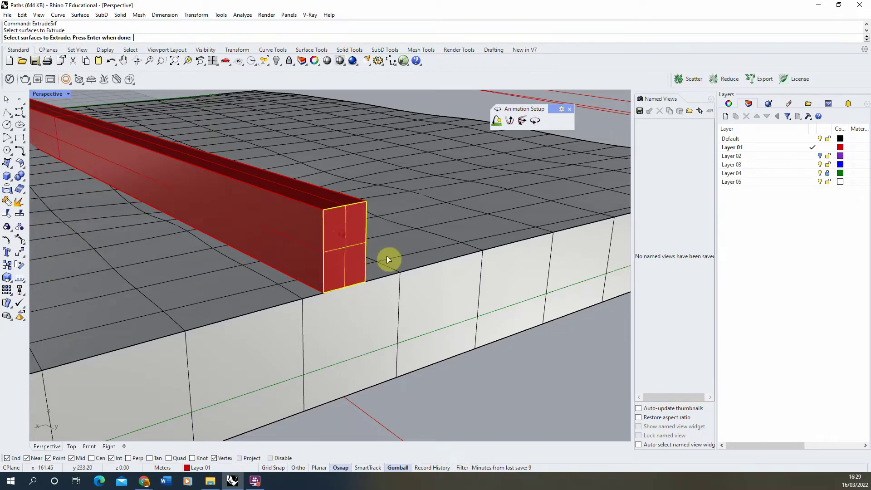
pyautogui.press('Return')
pyautogui.scroll(-3, 375, 252)
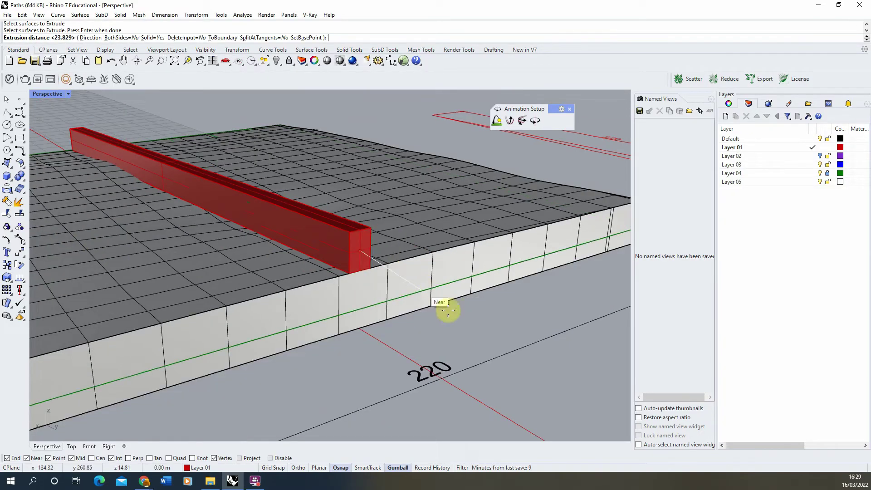
pyautogui.click(459, 319)
# Extrude the path box's opposite end face outward past the far terrain edge as a solid.
pyautogui.moveTo(459, 318); pyautogui.dragTo(260, 282, button='right')
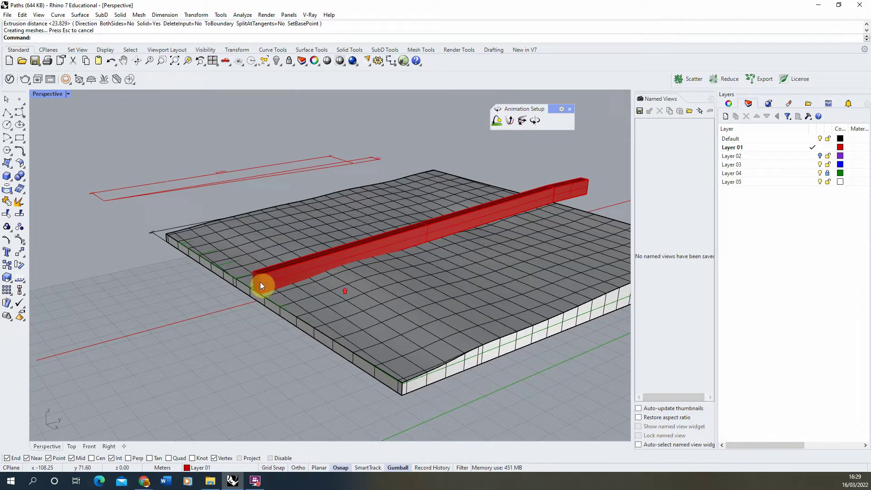
pyautogui.scroll(5, 171, 280)
pyautogui.press('Return')
pyautogui.click(138, 273)
pyautogui.press('Return')
pyautogui.scroll(-5, 141, 271)
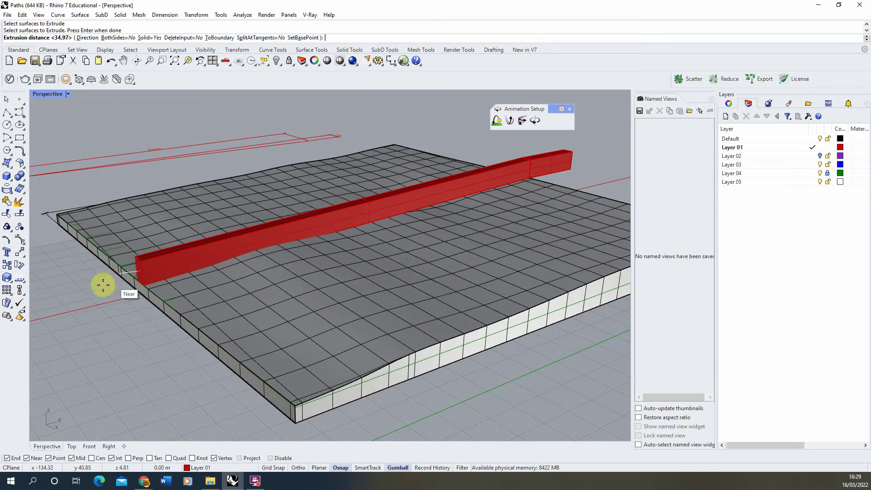
pyautogui.click(93, 287)
# Finish extruding the path box's end face past the terrain edge, and join the three box solids with Boolean Union.
pyautogui.click(112, 279)
pyautogui.keyDown('shift'); pyautogui.click(178, 257); pyautogui.keyUp('shift')
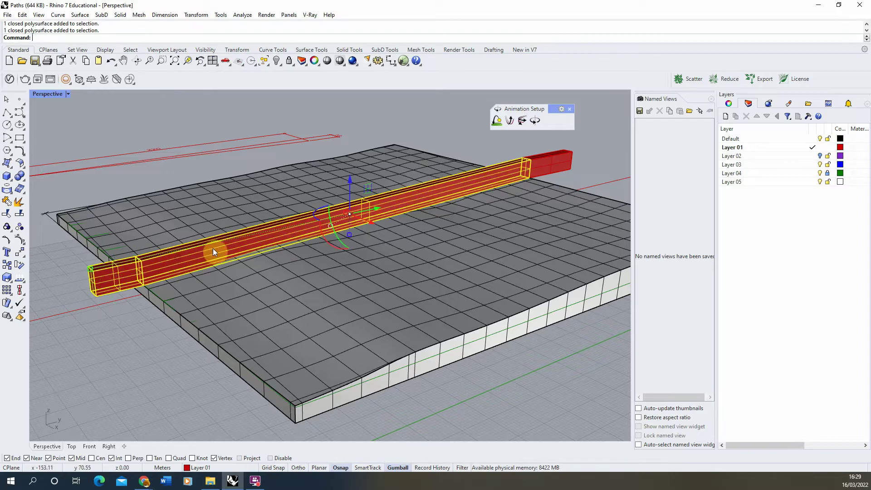
pyautogui.keyDown('shift'); pyautogui.click(554, 161); pyautogui.keyUp('shift')
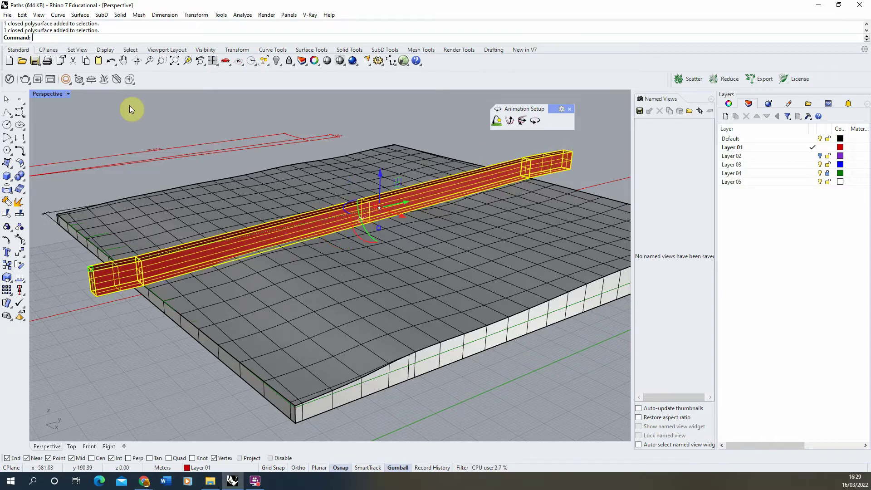
pyautogui.click(19, 176)
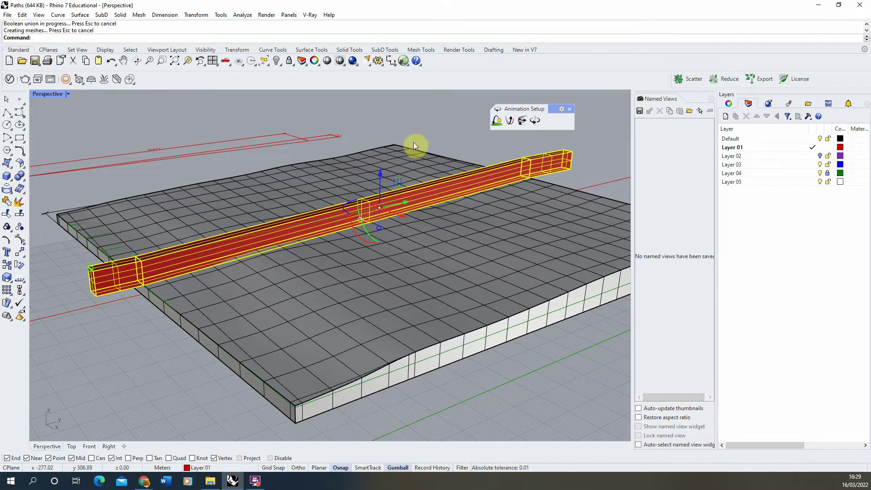
pyautogui.moveTo(380, 205); pyautogui.dragTo(284, 187, button='right')
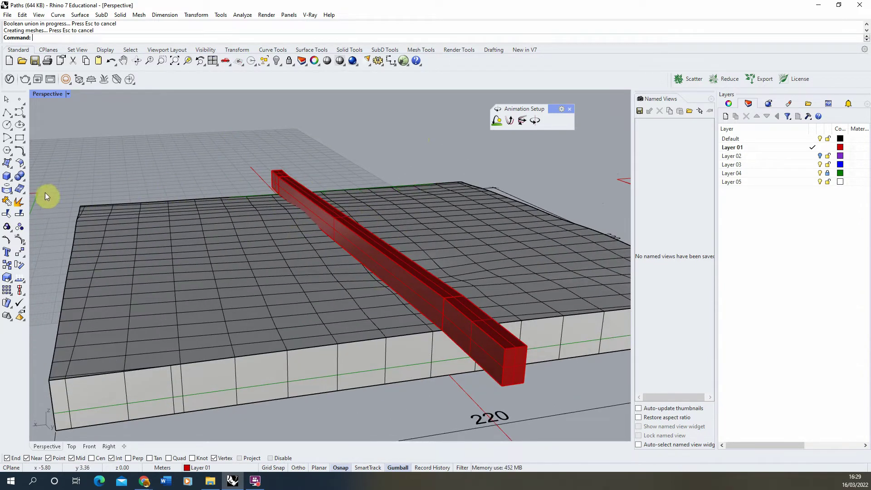
# Subtract the united path box from the terrain solid with Boolean Difference, using DeleteInput=No to keep the cutting box.
pyautogui.click(22, 180)
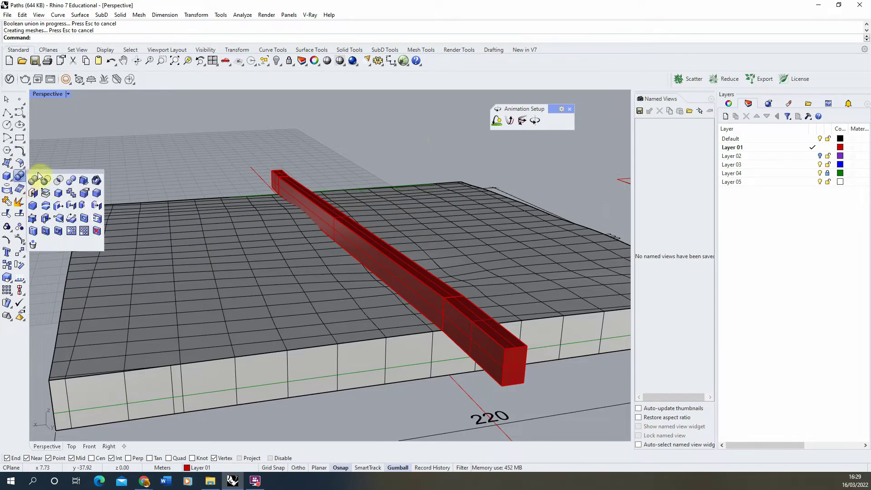
pyautogui.moveTo(39, 175); pyautogui.dragTo(54, 127)
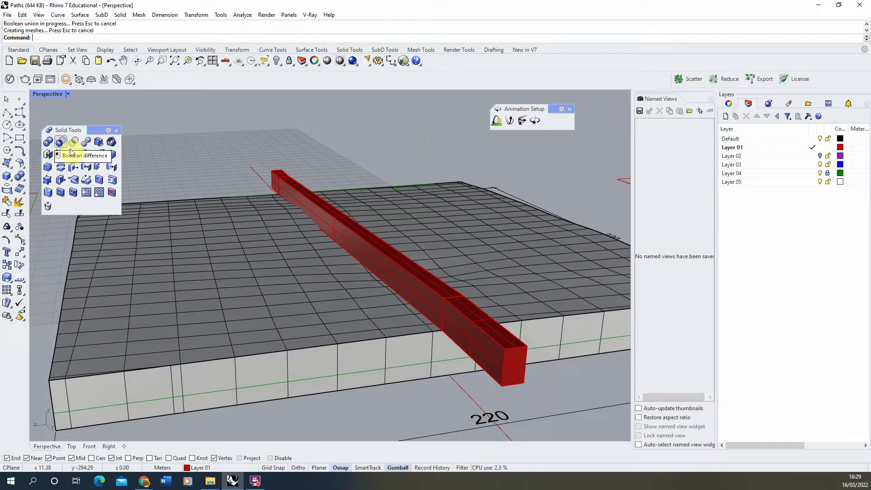
pyautogui.click(220, 259)
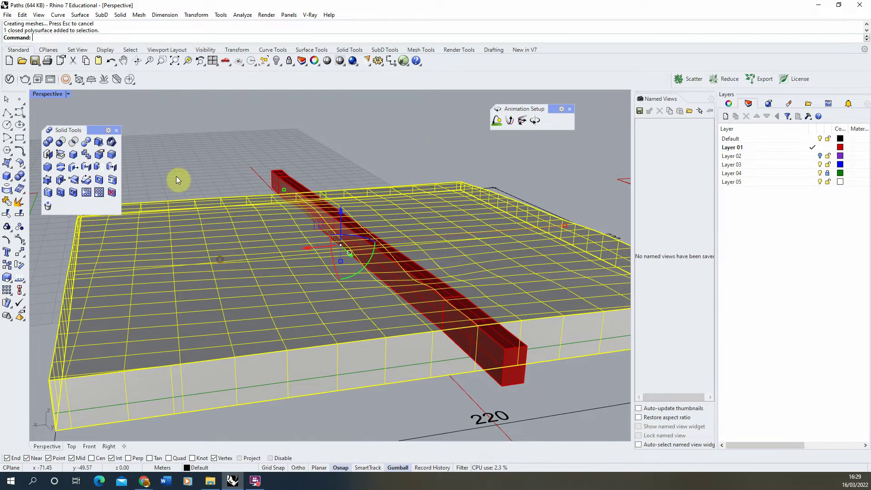
pyautogui.click(60, 142)
pyautogui.click(294, 184)
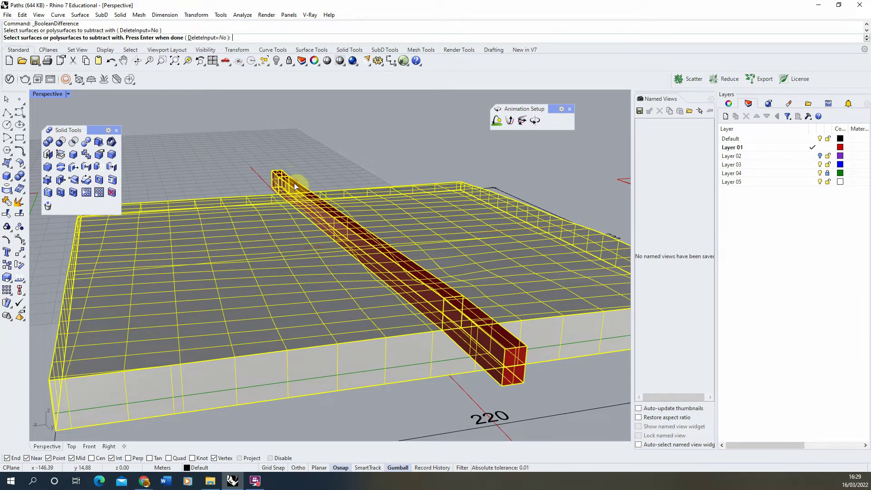
pyautogui.press('Return')
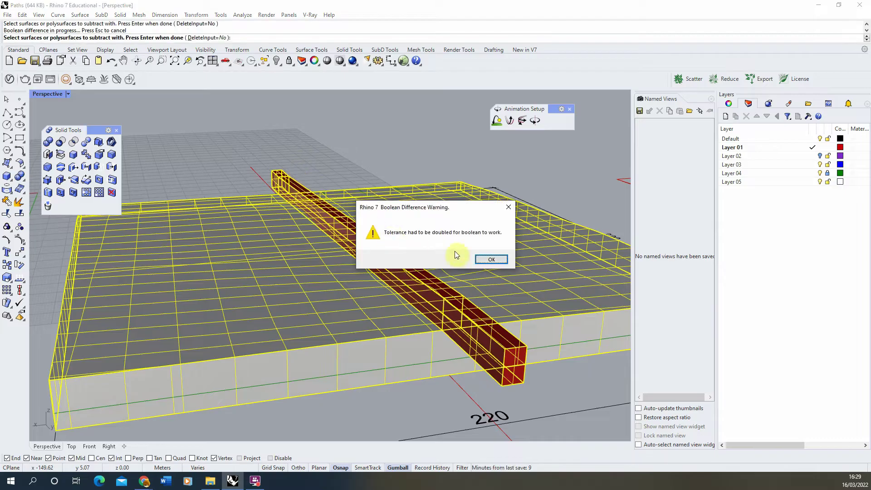
pyautogui.click(490, 260)
pyautogui.click(468, 259)
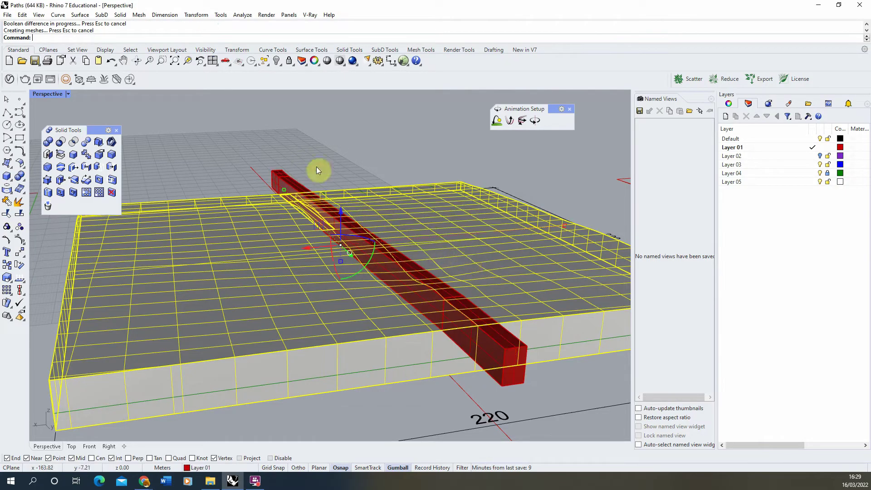
# Delete the upper path box used as the cutter and check the path cut into the terrain.
pyautogui.click(285, 179)
pyautogui.press('Delete')
pyautogui.moveTo(339, 189); pyautogui.dragTo(347, 220, button='right')
pyautogui.moveTo(342, 323); pyautogui.dragTo(343, 220, button='right')
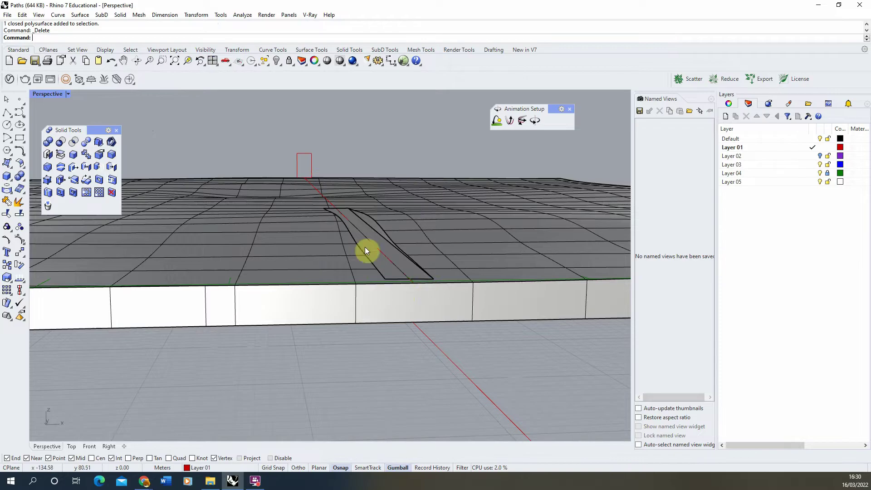
pyautogui.moveTo(367, 251); pyautogui.dragTo(294, 244, button='right')
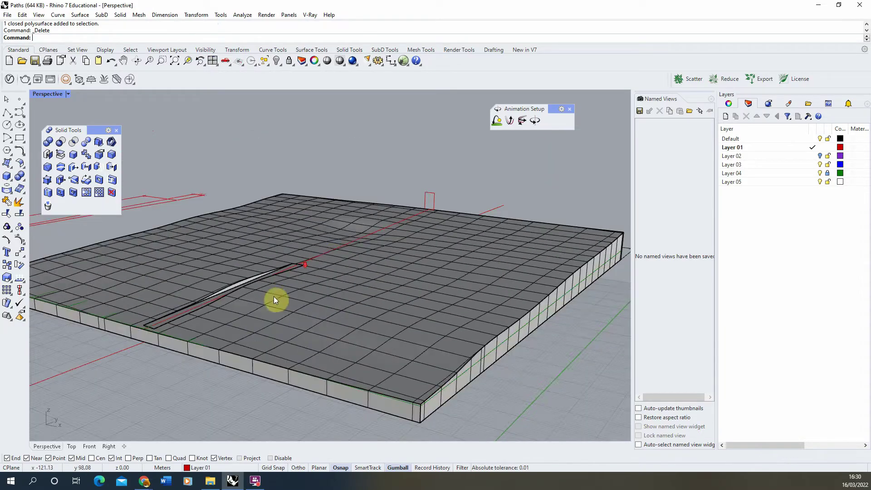
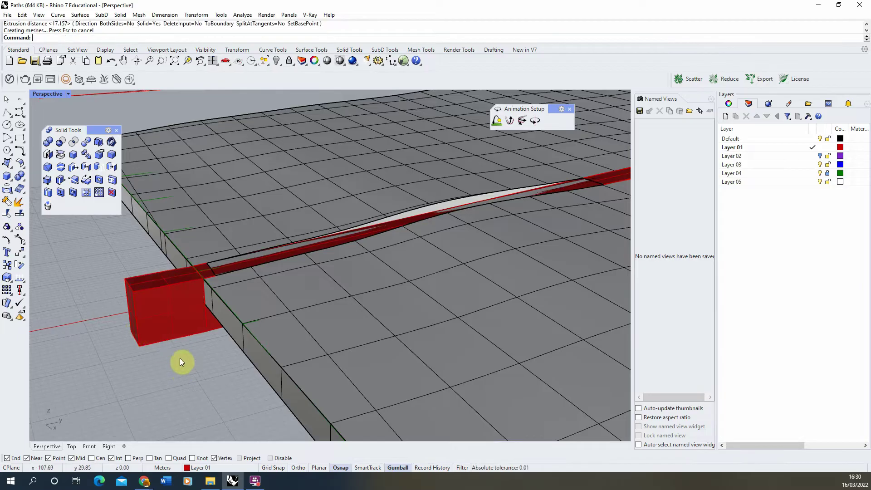
# Join the lower path box and its extruded extensions at both ends into one solid with Boolean Union.
pyautogui.click(207, 324)
pyautogui.click(211, 324)
pyautogui.scroll(-3, 108, 339)
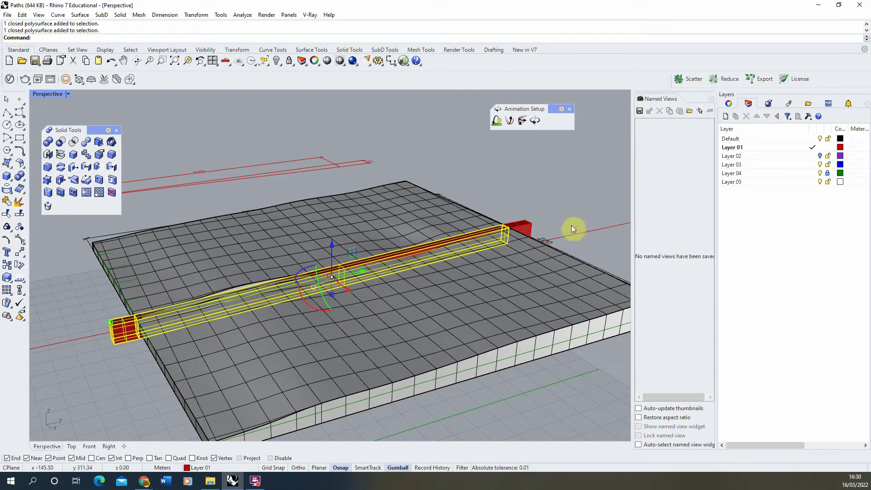
pyautogui.keyDown('shift'); pyautogui.click(520, 227); pyautogui.keyUp('shift')
pyautogui.click(48, 142)
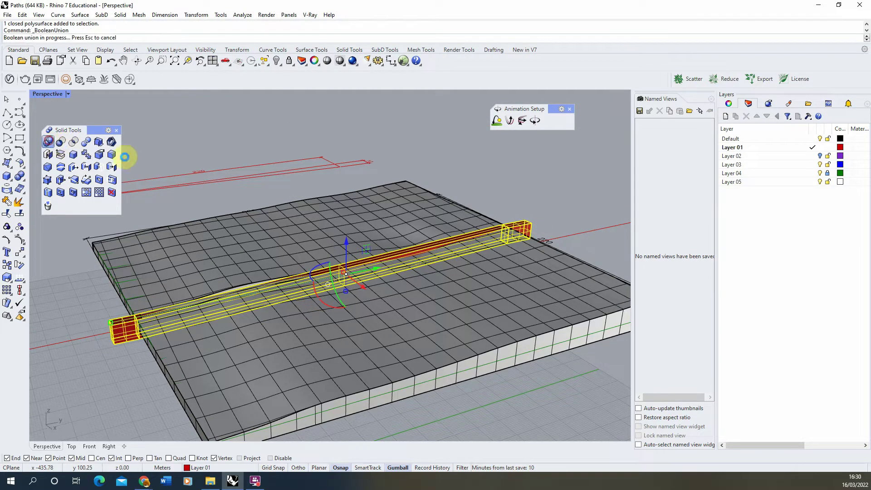
pyautogui.scroll(5, 401, 255)
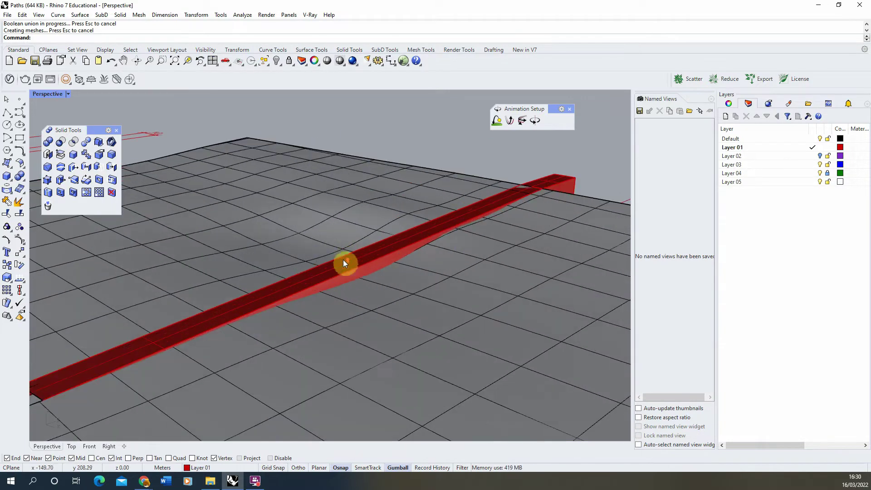
# Subtract the terrain from the united lower path box with Boolean Difference, using DeleteInput=No to keep the terrain.
pyautogui.click(344, 260)
pyautogui.scroll(-3, 456, 198)
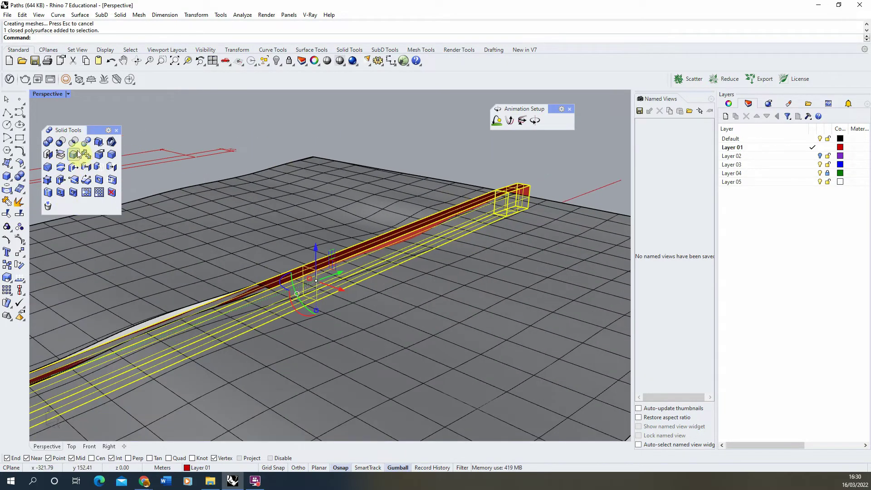
pyautogui.click(59, 142)
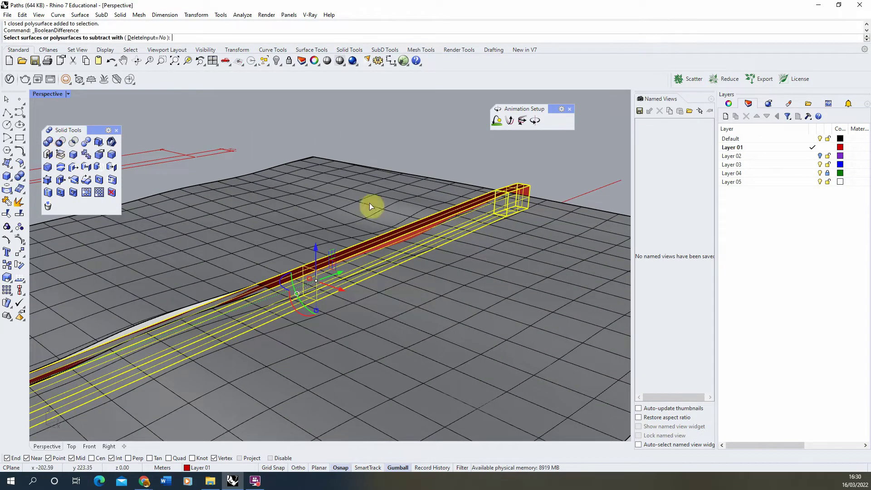
pyautogui.click(316, 217)
pyautogui.press('Return')
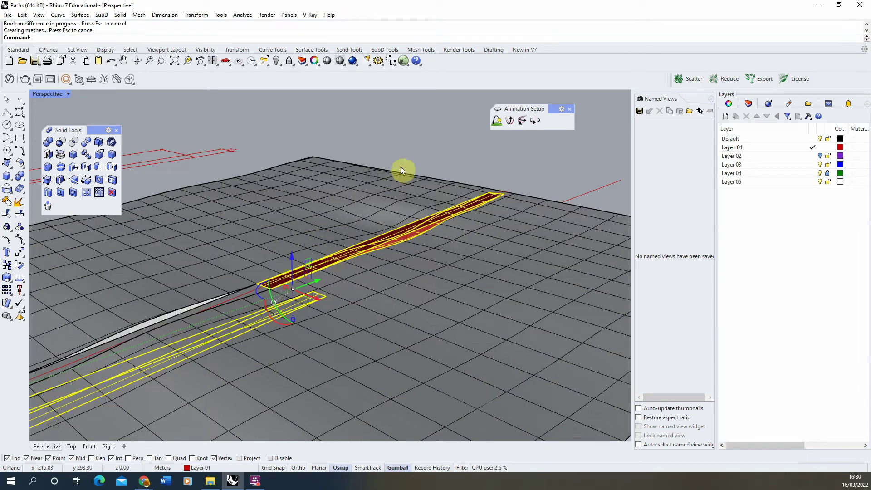
# Delete the leftover piece of the lower box beneath and outside the near terrain edge, keeping the raised path piece.
pyautogui.scroll(-2, 450, 199)
pyautogui.click(185, 329)
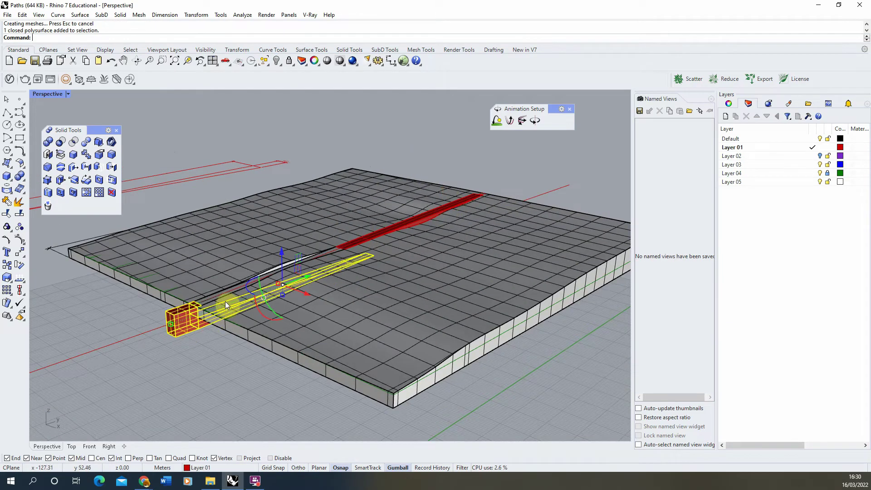
pyautogui.press('Delete')
# Examine the cut and raised portions of the path across the terrain from several angles.
pyautogui.moveTo(379, 230); pyautogui.dragTo(200, 320, button='right')
pyautogui.scroll(3, 413, 226)
pyautogui.click(412, 222)
pyautogui.click(337, 230)
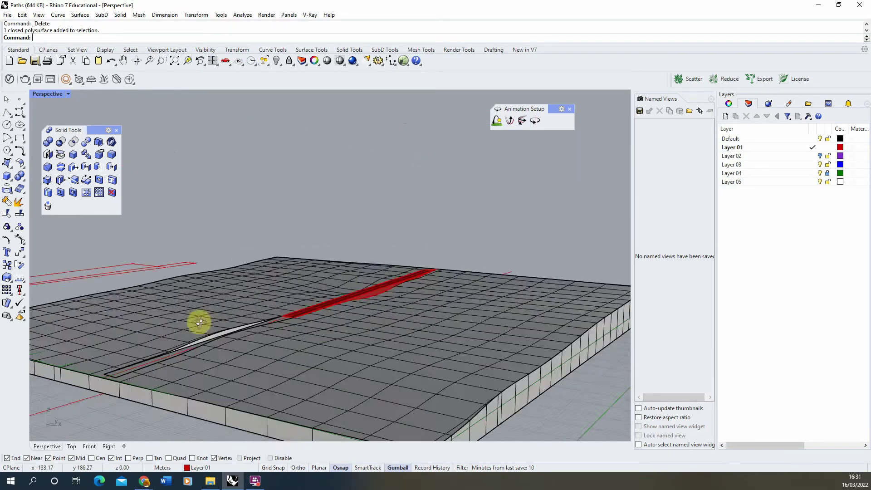
pyautogui.moveTo(356, 297); pyautogui.dragTo(297, 307, button='right')
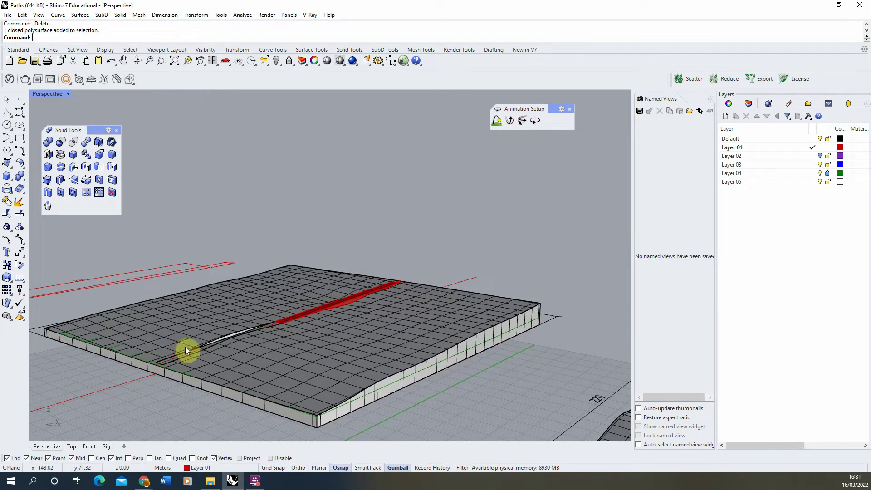
pyautogui.moveTo(186, 347); pyautogui.dragTo(295, 295, button='right')
pyautogui.scroll(-5, 346, 246)
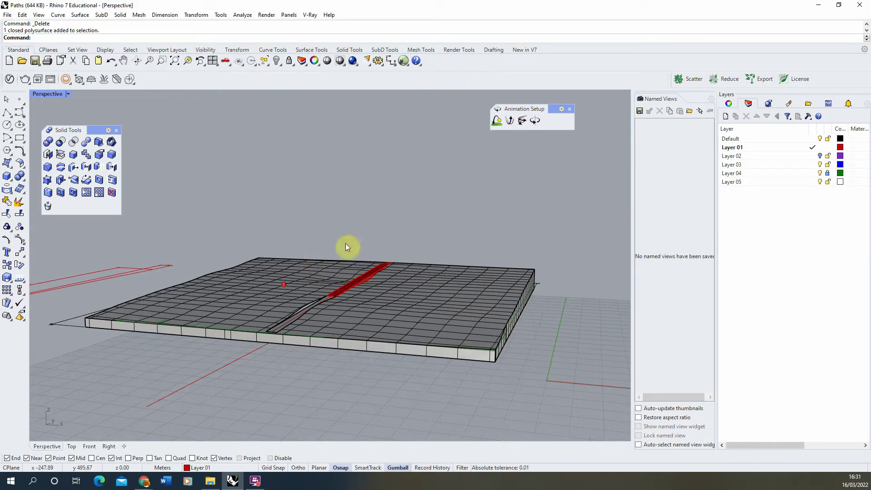
# Create a section curve through the second, more rugged terrain solid along the red guide line with the Section command.
pyautogui.moveTo(271, 296)
pyautogui.mouseDown(button='right')
pyautogui.moveTo(306, 302)
pyautogui.moveTo(274, 327)
pyautogui.mouseUp(button='right')
pyautogui.scroll(-3, 344, 204)
pyautogui.moveTo(144, 334)
pyautogui.mouseDown(button='right')
pyautogui.moveTo(344, 203)
pyautogui.moveTo(287, 268)
pyautogui.moveTo(426, 249)
pyautogui.mouseUp(button='right')
pyautogui.scroll(3, 373, 291)
pyautogui.scroll(2, 372, 287)
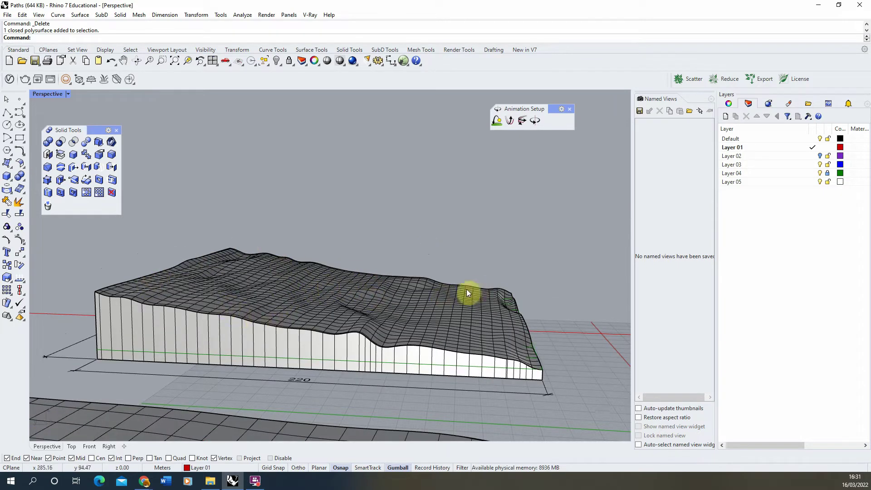
pyautogui.moveTo(462, 271); pyautogui.dragTo(190, 353, button='right')
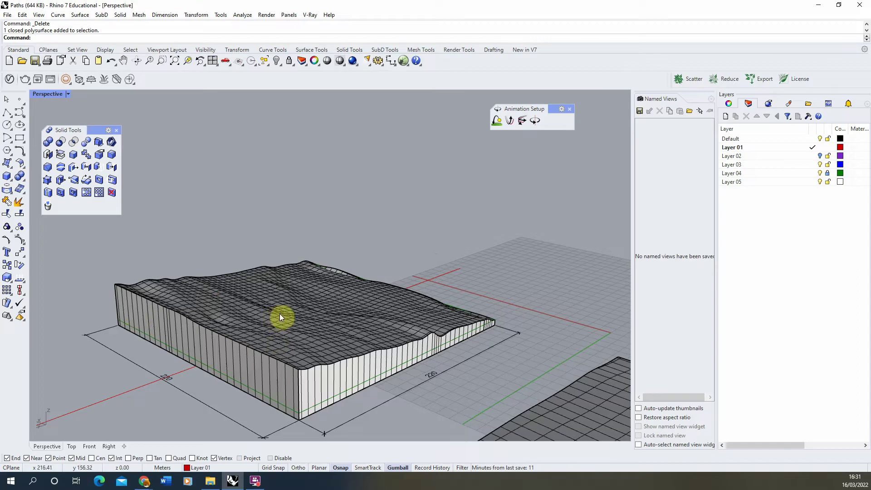
pyautogui.moveTo(338, 307); pyautogui.dragTo(286, 298, button='right')
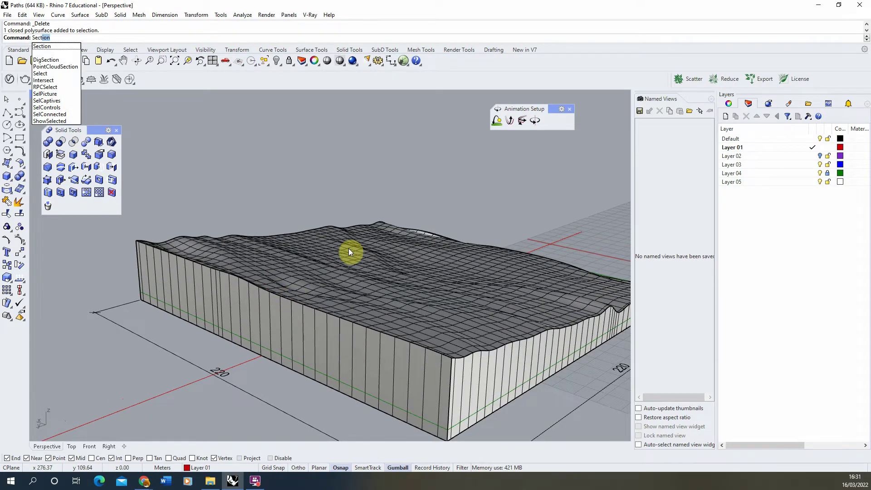
pyautogui.press('Return')
pyautogui.click(297, 247)
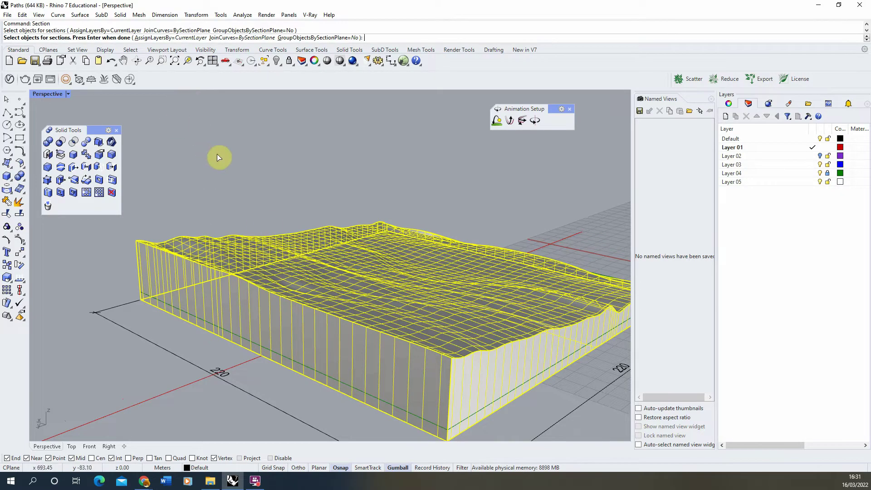
pyautogui.press('Return')
pyautogui.scroll(-1, 103, 406)
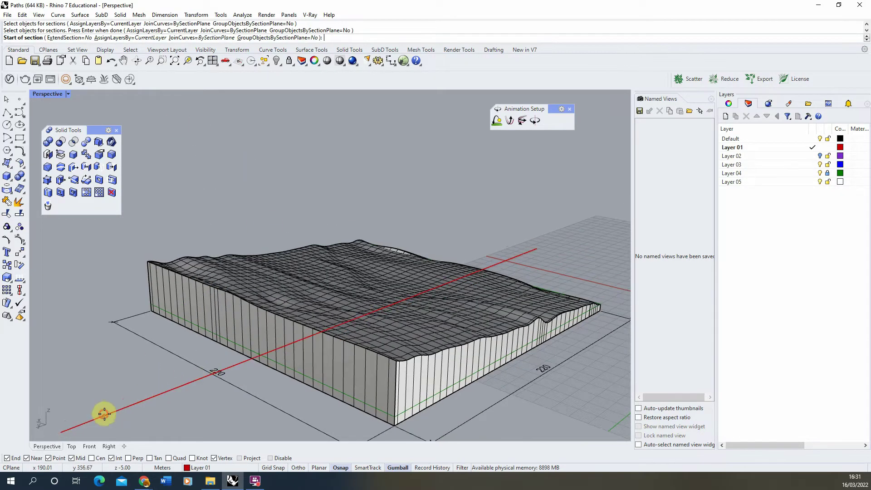
pyautogui.click(104, 414)
pyautogui.click(529, 249)
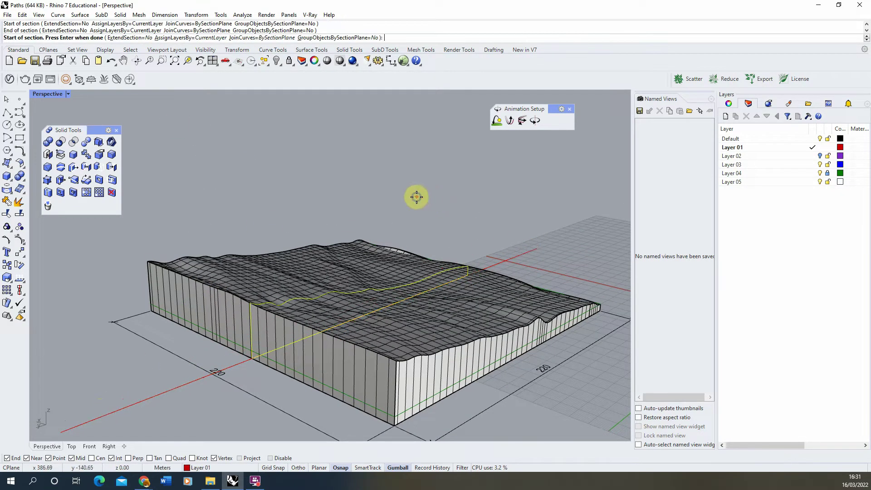
pyautogui.press('Return')
# Examine the closed section curve running across the second terrain's surface.
pyautogui.moveTo(413, 202); pyautogui.dragTo(278, 303, button='right')
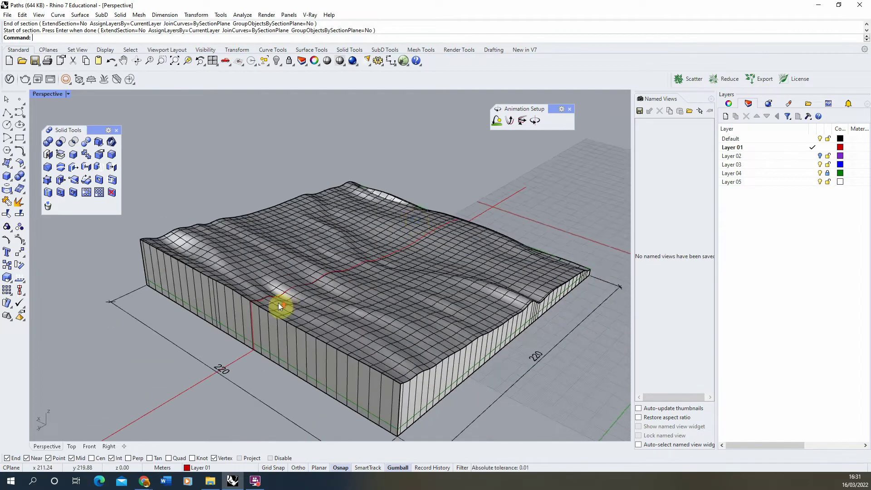
pyautogui.scroll(3, 279, 303)
pyautogui.click(277, 295)
pyautogui.click(312, 319)
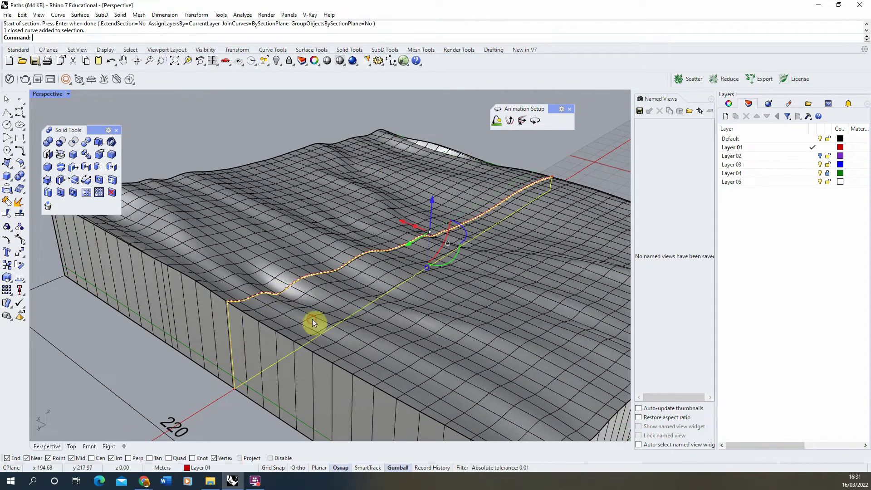
pyautogui.scroll(-3, 312, 320)
pyautogui.moveTo(271, 231); pyautogui.dragTo(178, 175, button='right')
pyautogui.press('Escape')
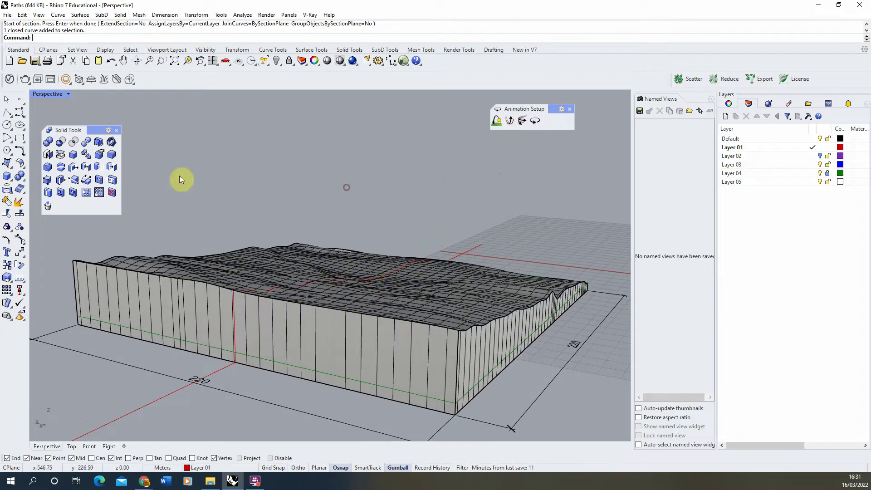
# Draw a horizontal polyline segment 220 m long from the section curve's high end across to the second terrain's opposite edge.
pyautogui.click(10, 112)
pyautogui.scroll(2, 233, 292)
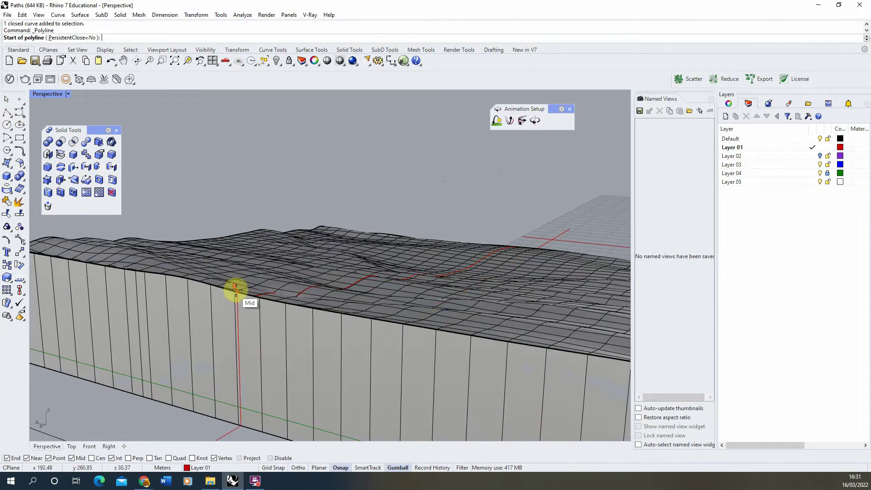
pyautogui.click(238, 292)
pyautogui.scroll(-3, 237, 291)
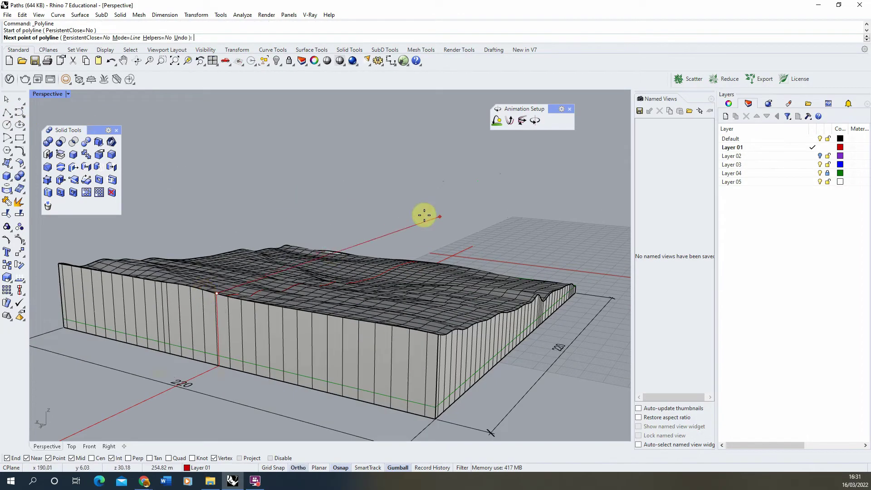
pyautogui.scroll(-3, 424, 213)
pyautogui.moveTo(424, 214); pyautogui.dragTo(217, 243, button='right')
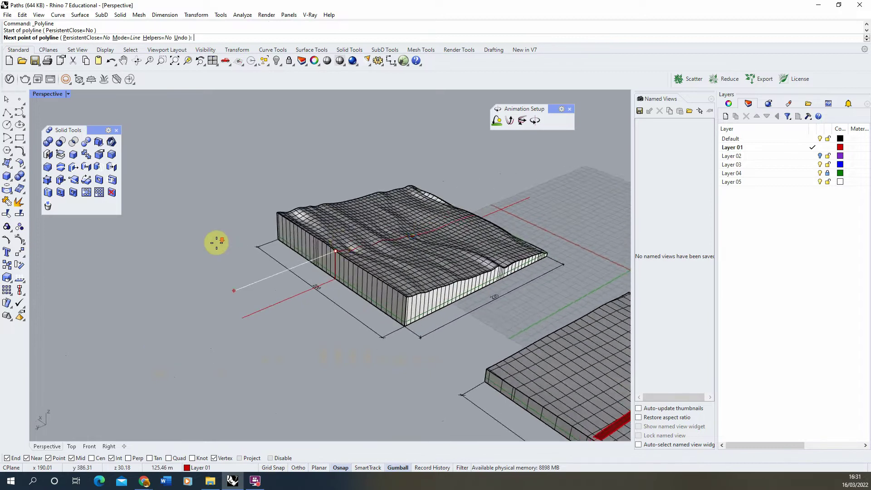
pyautogui.scroll(5, 306, 229)
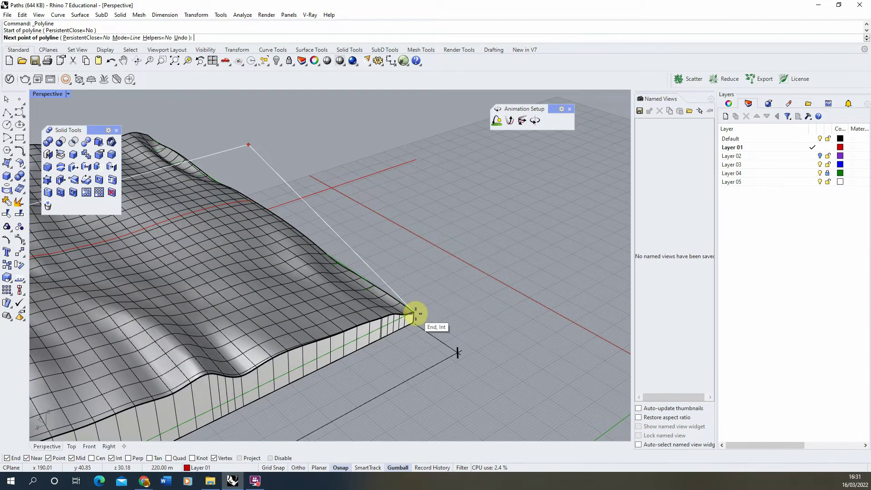
pyautogui.click(415, 313)
pyautogui.scroll(-5, 411, 243)
pyautogui.moveTo(302, 241); pyautogui.dragTo(407, 251, button='right')
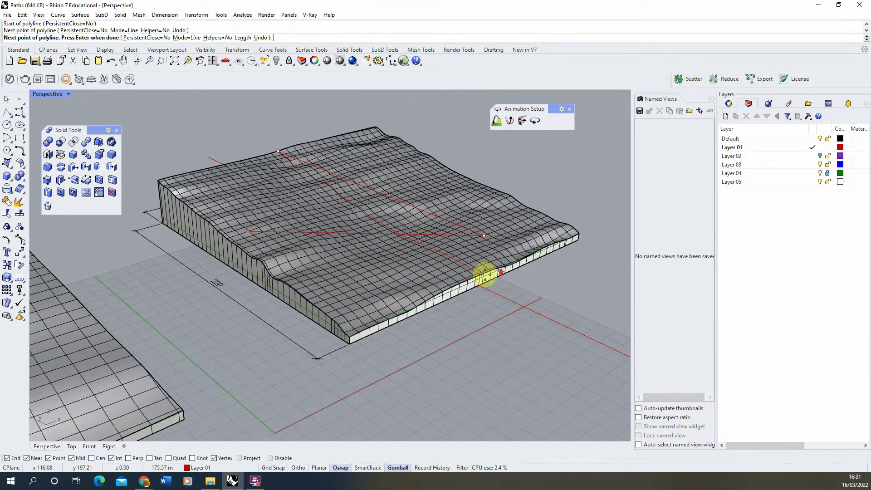
# Measure the vertical drop from the horizontal line's end to the terrain's lower edge, and finish the polyline there.
pyautogui.scroll(5, 485, 274)
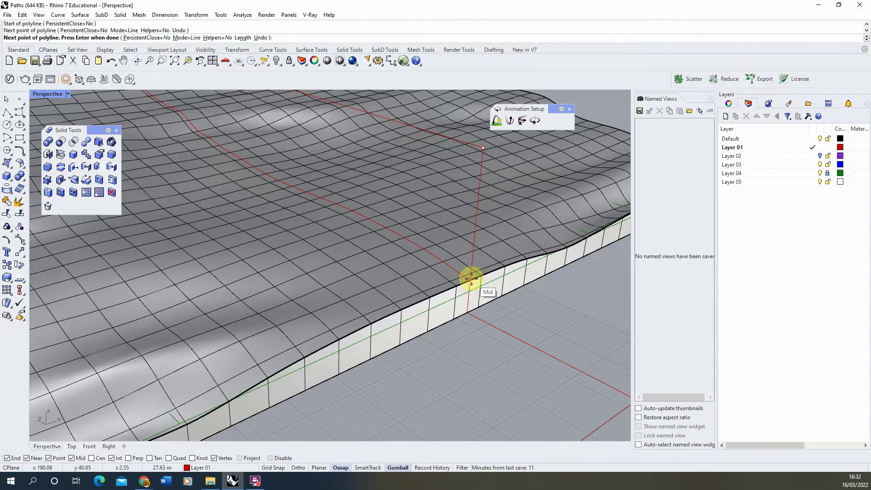
pyautogui.scroll(-5, 472, 278)
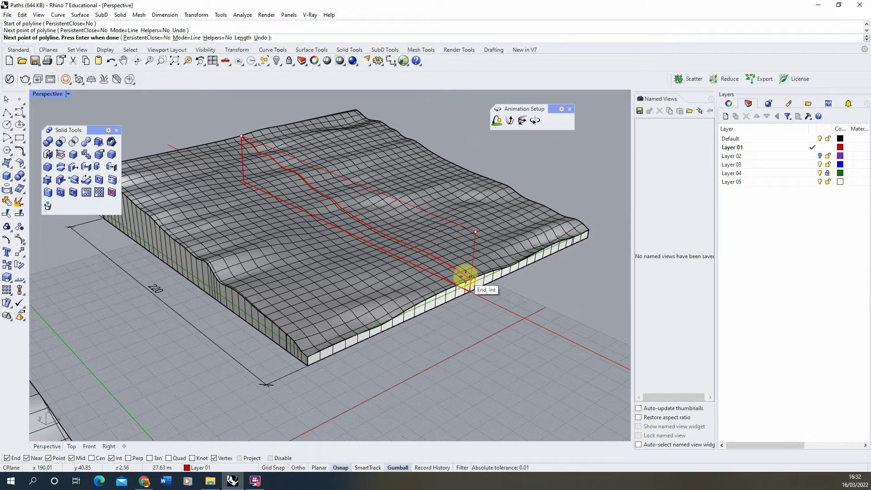
pyautogui.scroll(-4, 466, 276)
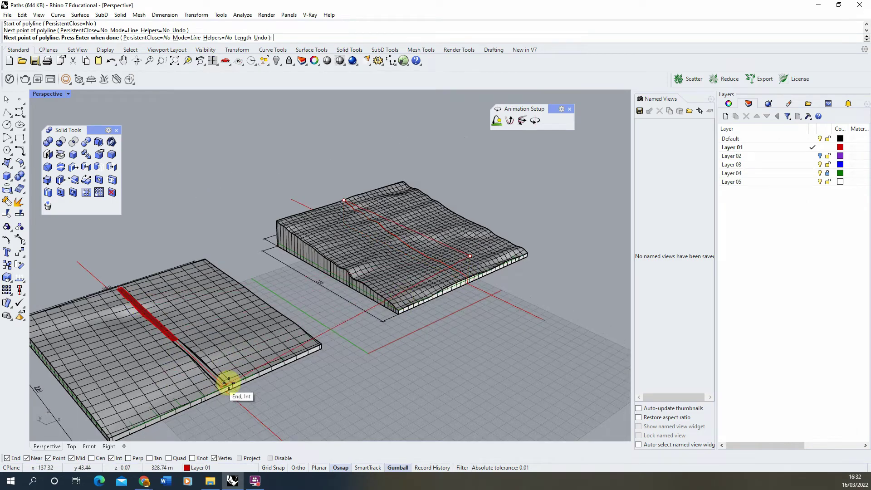
pyautogui.scroll(5, 470, 291)
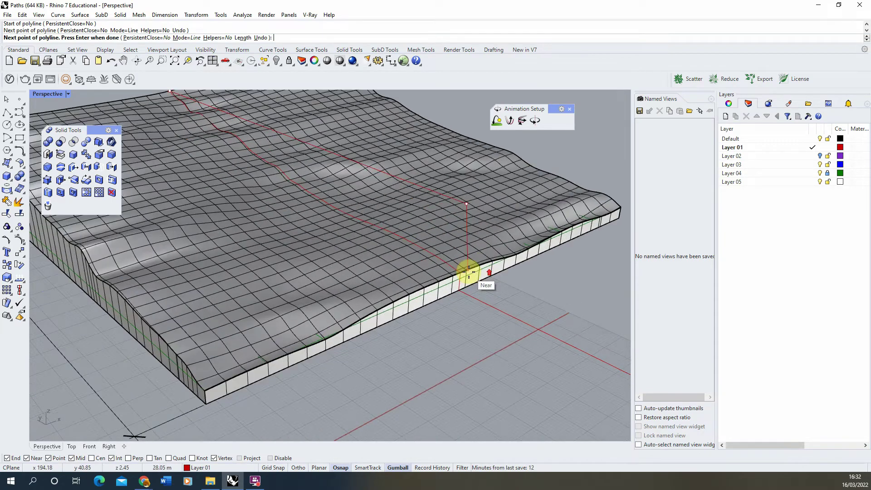
pyautogui.scroll(-3, 542, 288)
pyautogui.press('Return')
pyautogui.scroll(-3, 548, 290)
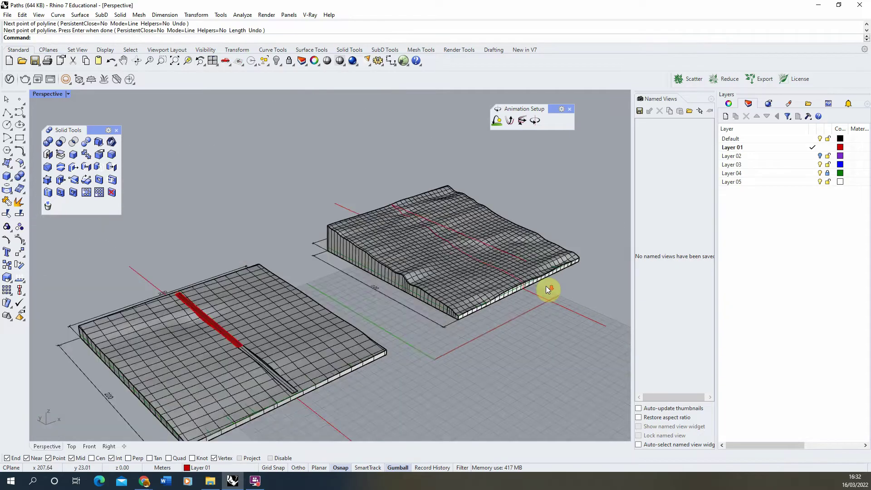
# Examine the reference slope triangle dimensioned 10 by 220 and compare it with the second terrain's slope along the section.
pyautogui.scroll(-3, 546, 286)
pyautogui.scroll(5, 413, 312)
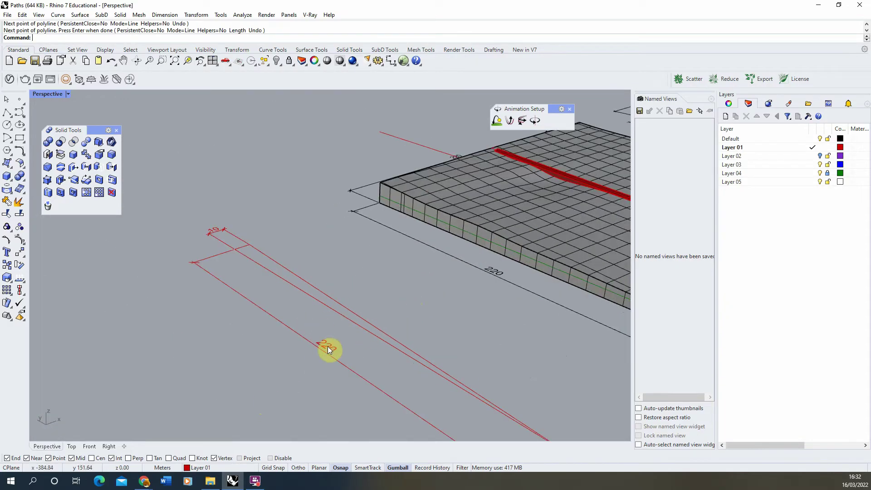
pyautogui.scroll(-2, 197, 241)
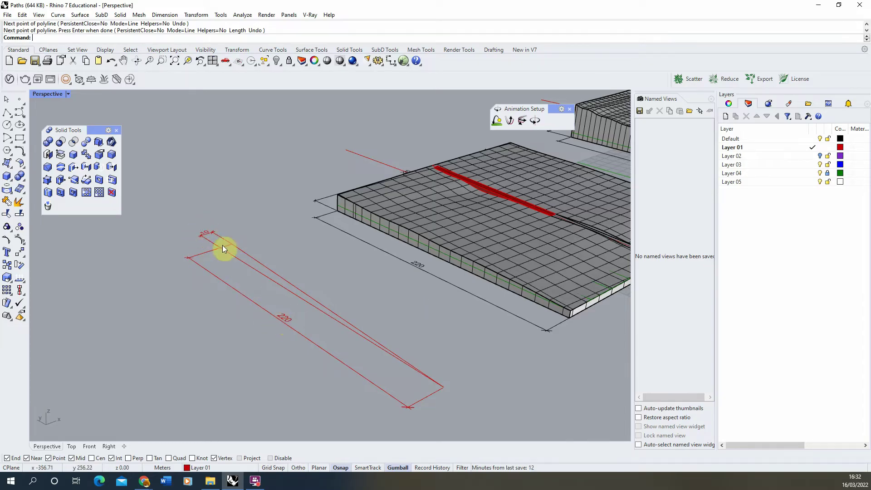
pyautogui.scroll(-5, 84, 364)
pyautogui.scroll(8, 381, 257)
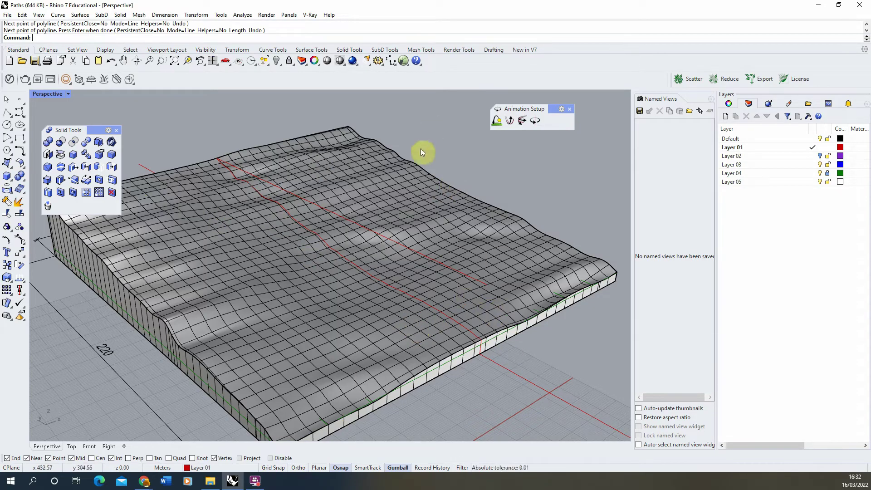
pyautogui.moveTo(421, 149); pyautogui.dragTo(337, 179, button='right')
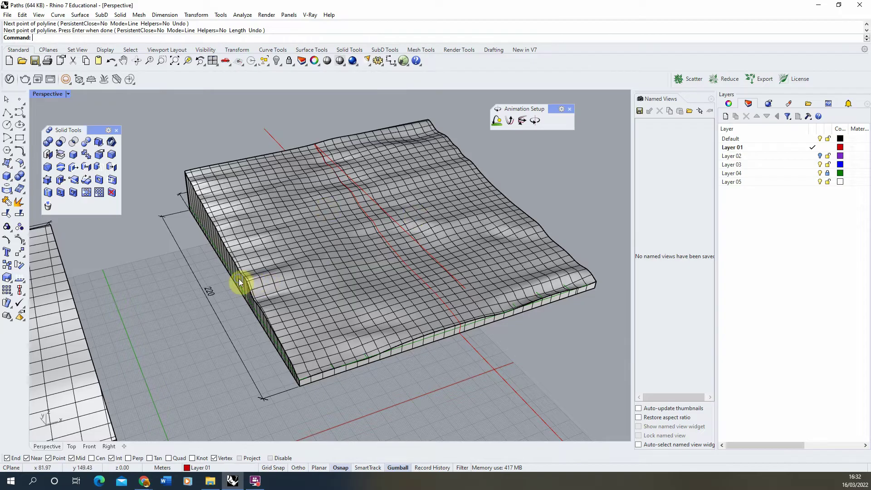
pyautogui.moveTo(239, 279); pyautogui.dragTo(253, 272, button='right')
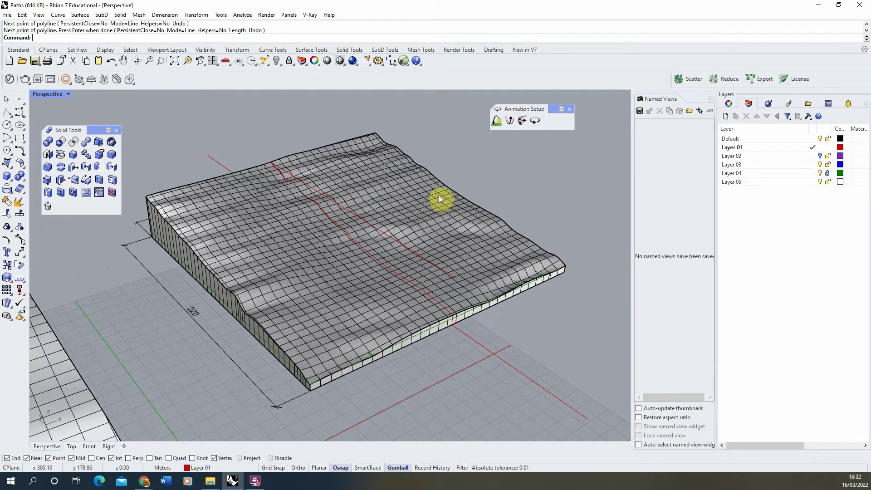
# Show only the Top view of the second terrain and delete the leftover open curve.
pyautogui.doubleClick(50, 94)
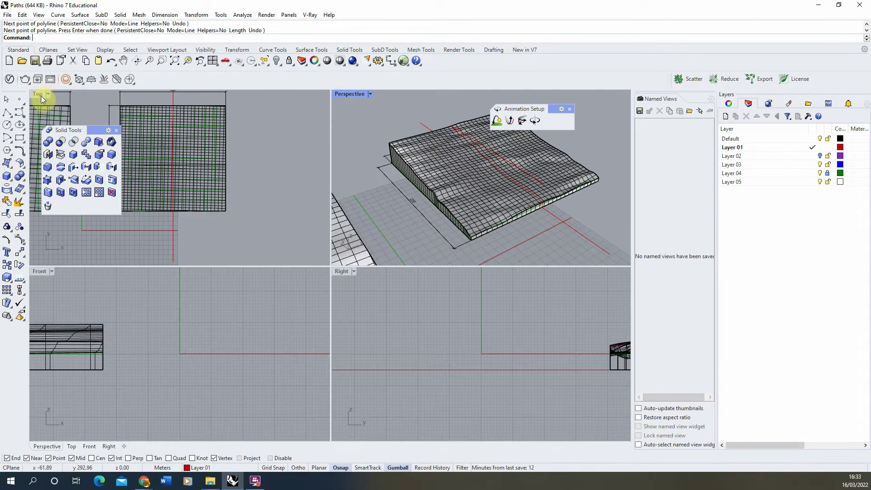
pyautogui.doubleClick(41, 96)
pyautogui.click(282, 102)
pyautogui.press('Delete')
pyautogui.scroll(2, 339, 160)
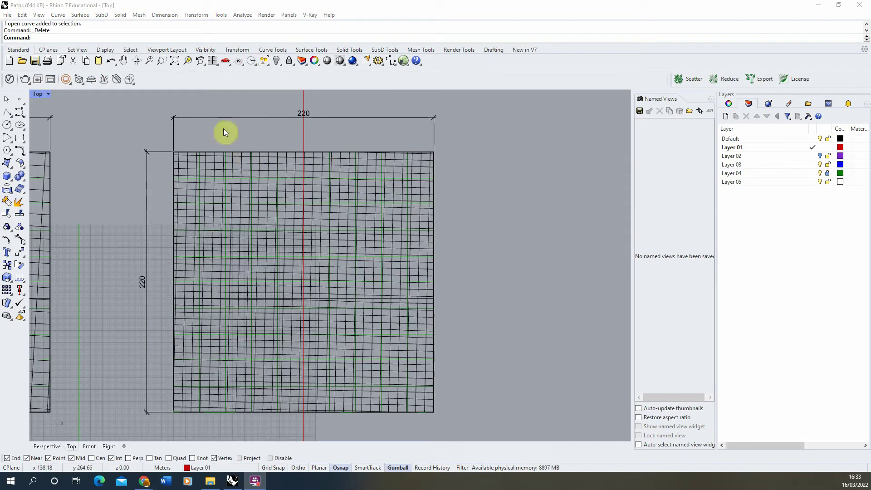
# Draw a zigzag polyline with four bends across the second terrain, from the midpoint of its upper edge to the midpoint of its lower edge.
pyautogui.click(7, 113)
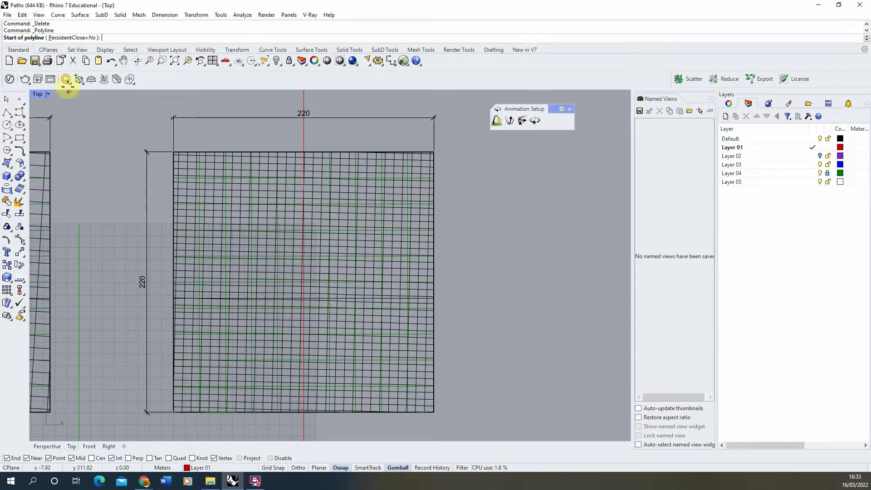
pyautogui.click(304, 151)
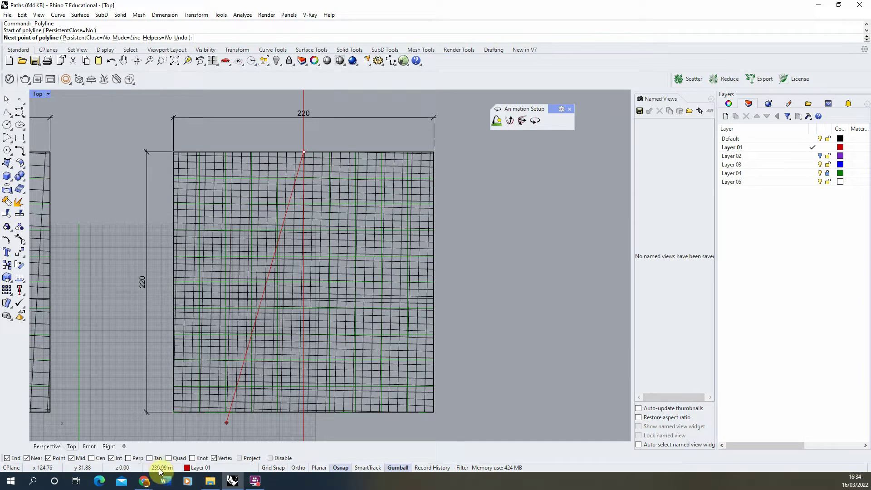
pyautogui.click(406, 203)
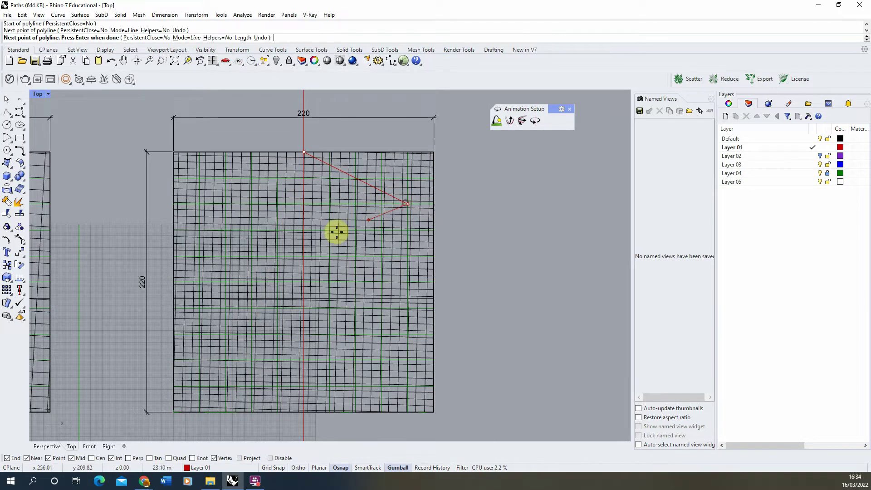
pyautogui.click(192, 283)
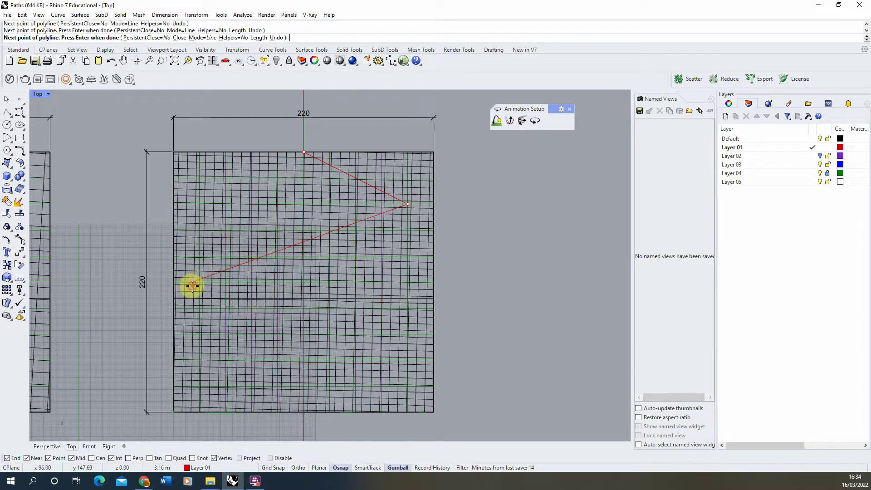
pyautogui.click(417, 347)
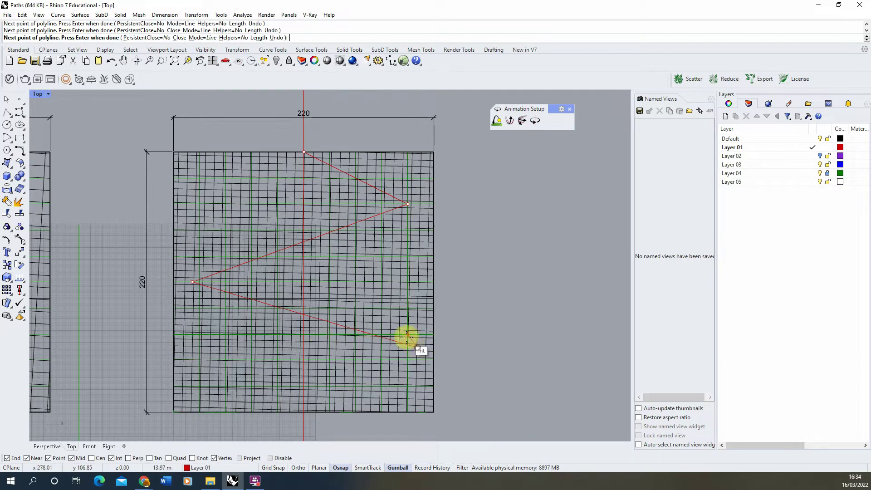
pyautogui.click(262, 375)
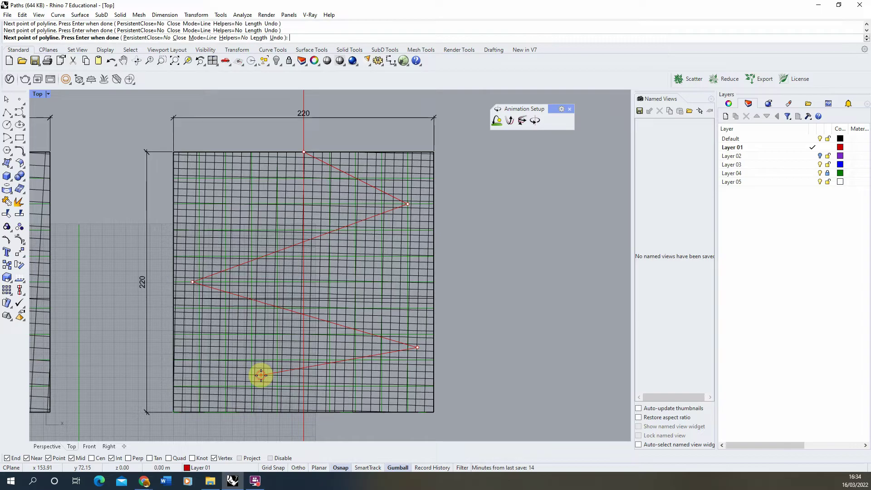
pyautogui.click(303, 410)
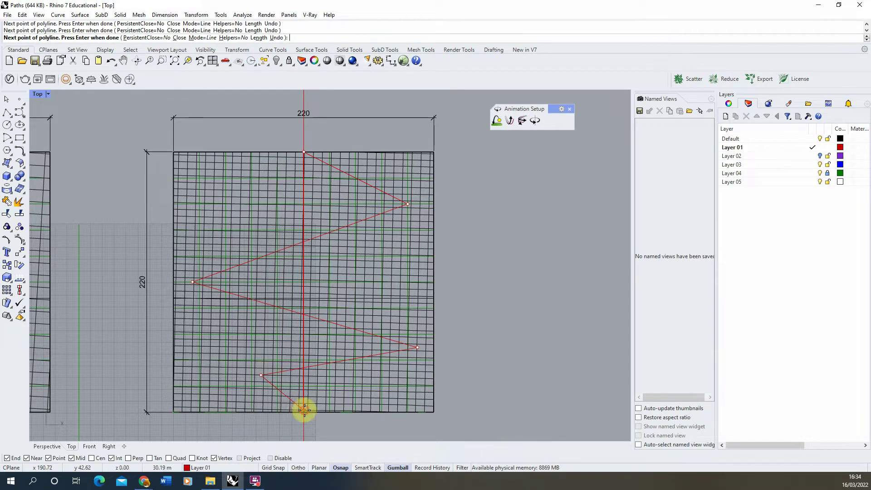
pyautogui.rightClick(448, 382)
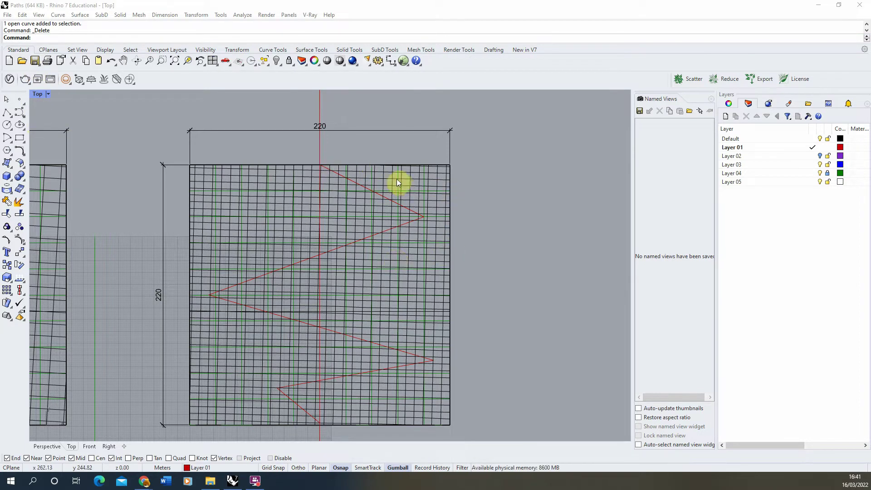
# Start a degree 3 control point curve at the zigzag's upper end, placing points around the first bend and up to the second.
pyautogui.click(20, 111)
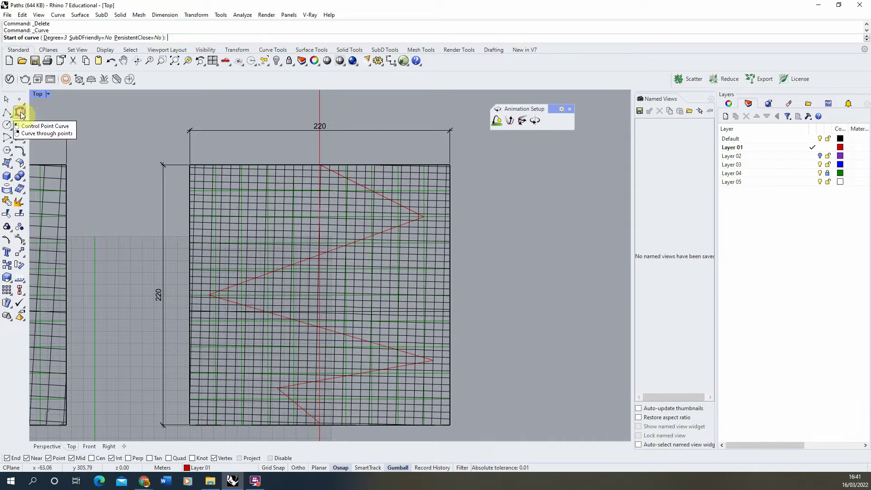
pyautogui.click(322, 169)
pyautogui.scroll(4, 363, 183)
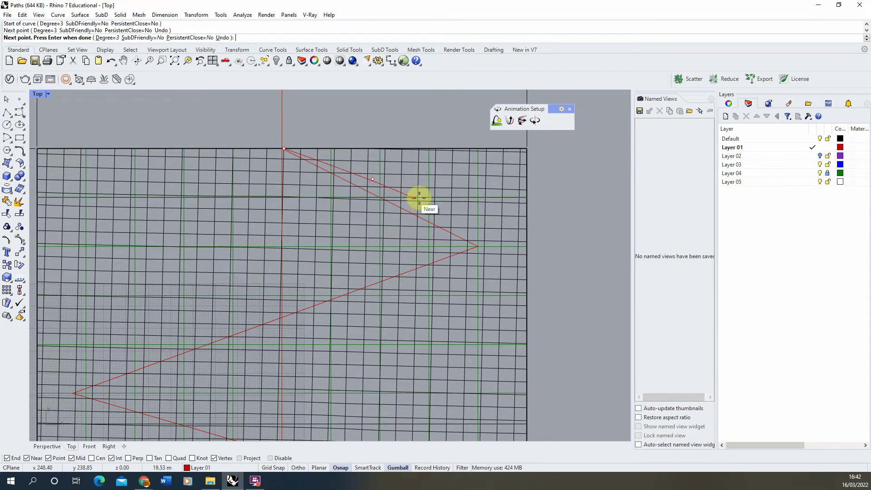
pyautogui.click(449, 210)
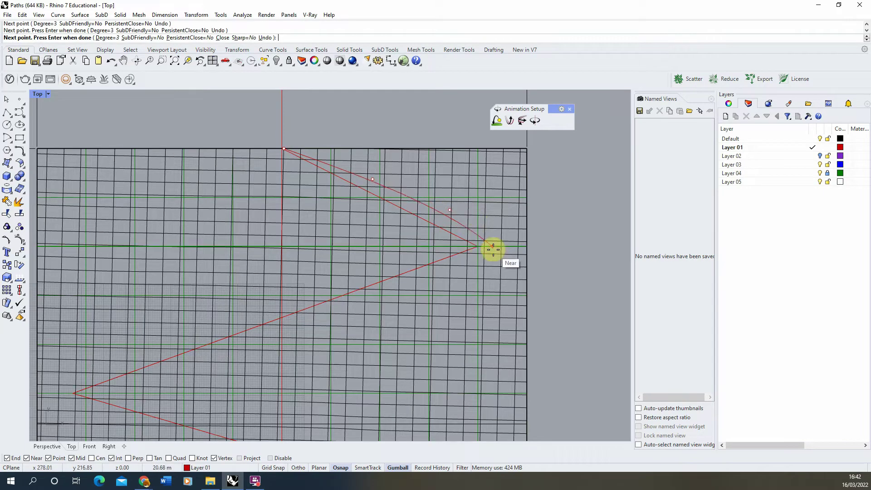
pyautogui.click(489, 246)
pyautogui.click(437, 283)
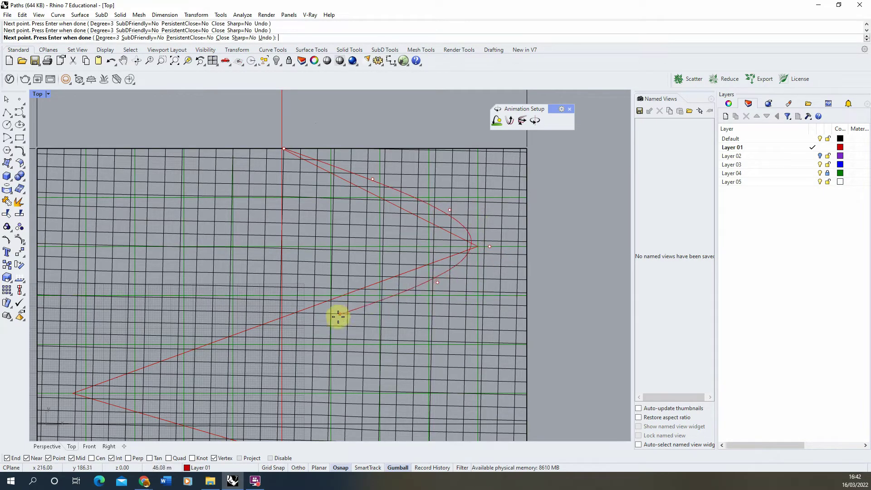
pyautogui.click(331, 319)
pyautogui.click(233, 316)
pyautogui.click(99, 350)
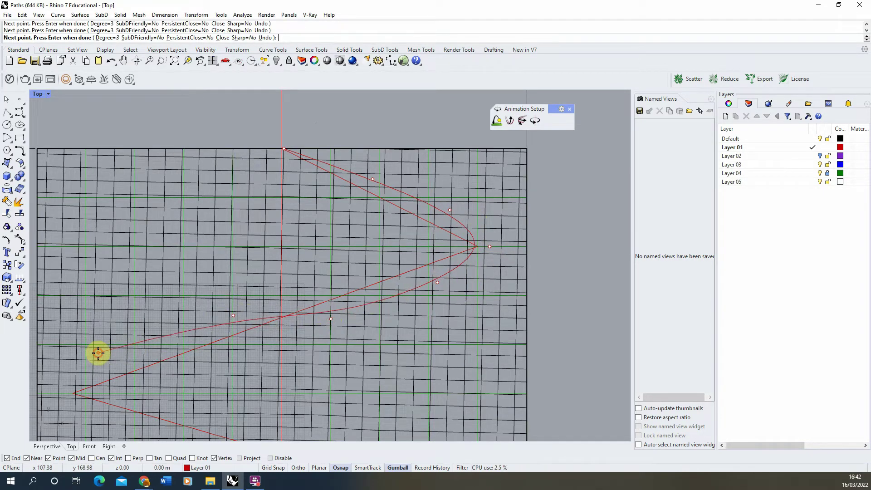
pyautogui.click(69, 399)
# Continue the control point curve smoothly around the zigzag's second bend and across to its third bend.
pyautogui.scroll(-4, 109, 340)
pyautogui.scroll(4, 121, 340)
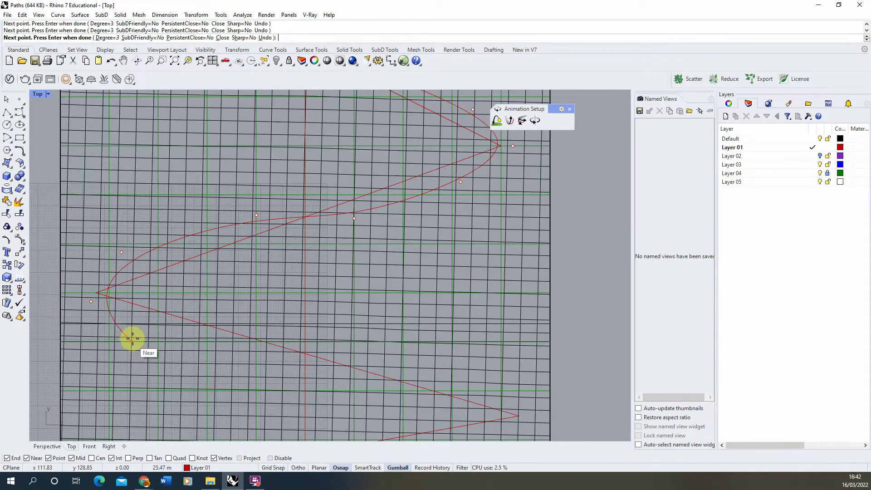
pyautogui.click(126, 339)
pyautogui.click(175, 346)
pyautogui.click(345, 354)
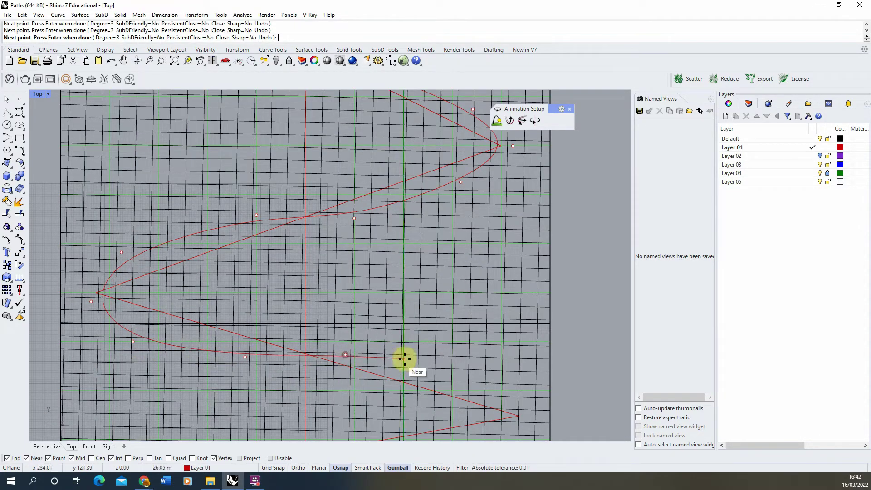
pyautogui.click(413, 360)
pyautogui.click(472, 379)
pyautogui.click(505, 421)
# Continue the control point curve smoothly around the zigzag's third bend and back toward its fourth bend.
pyautogui.scroll(-3, 511, 331)
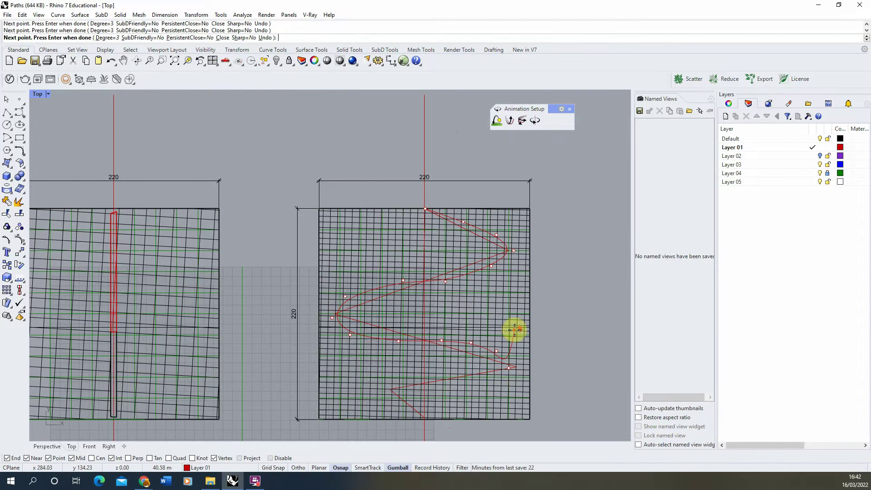
pyautogui.click(498, 385)
pyautogui.scroll(2, 481, 391)
pyautogui.click(451, 398)
pyautogui.click(361, 381)
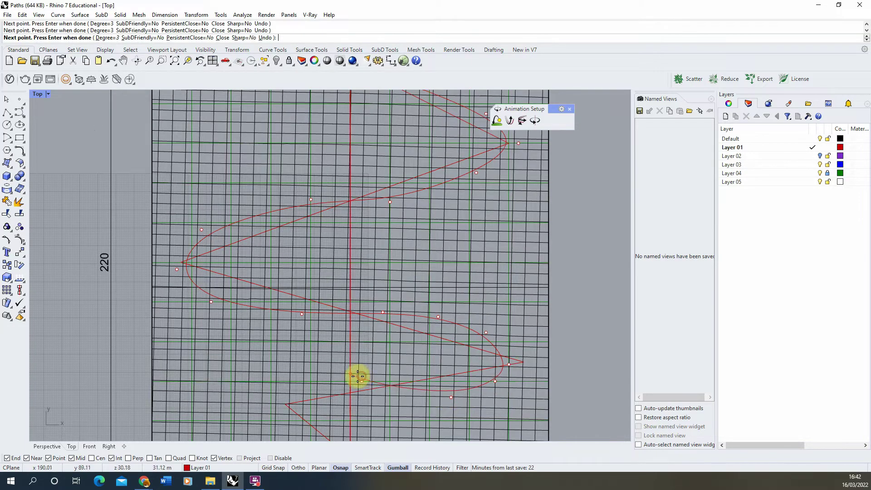
# Carry the curve around the zigzag's fourth bend and finish it at the lower edge of the terrain.
pyautogui.click(311, 381)
pyautogui.click(271, 397)
pyautogui.click(286, 422)
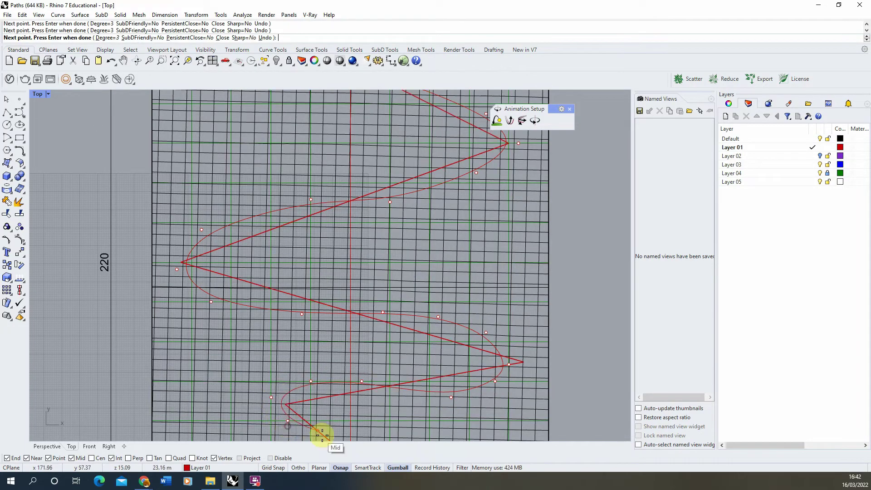
pyautogui.scroll(-3, 355, 416)
pyautogui.scroll(5, 373, 359)
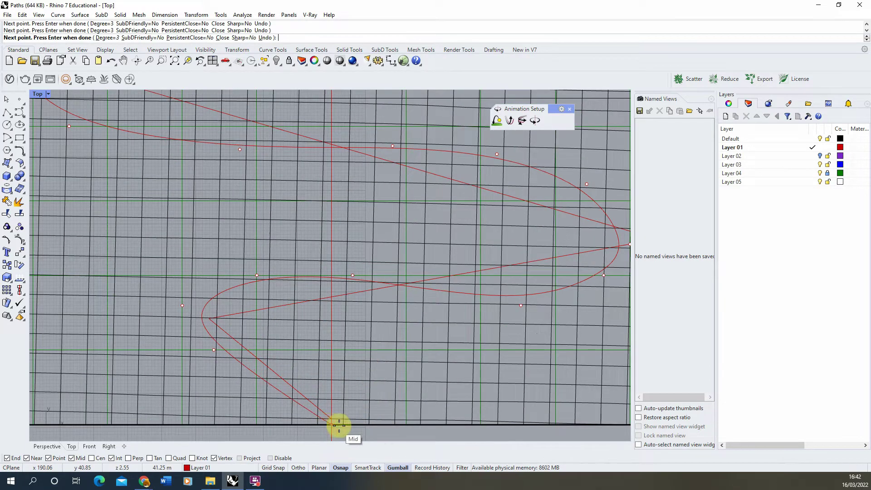
pyautogui.click(353, 424)
pyautogui.scroll(-3, 414, 356)
pyautogui.press('Return')
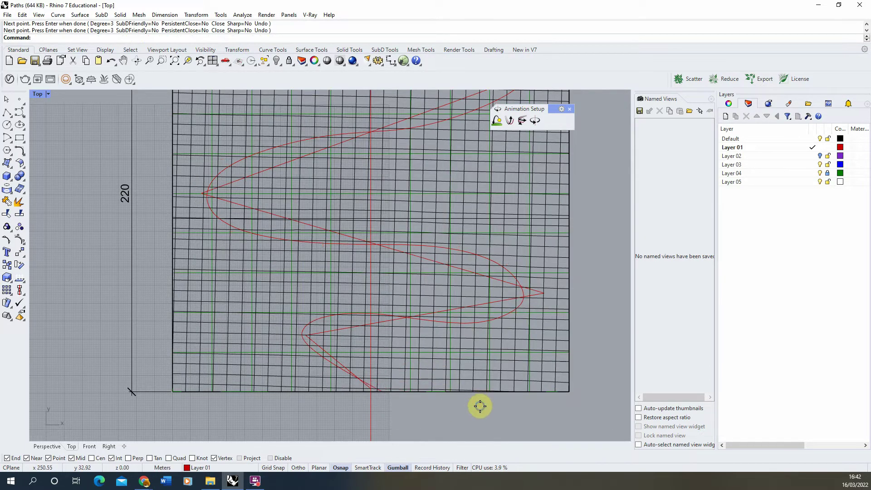
# Widen the curve's fourth bend by lowering the control point below it, raising the one above and lowering the one beside that.
pyautogui.scroll(-2, 362, 295)
pyautogui.scroll(5, 312, 363)
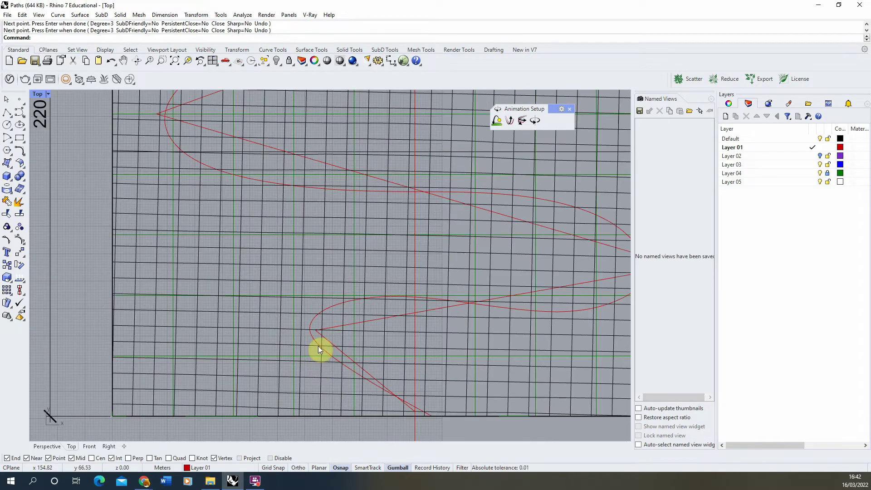
pyautogui.click(318, 345)
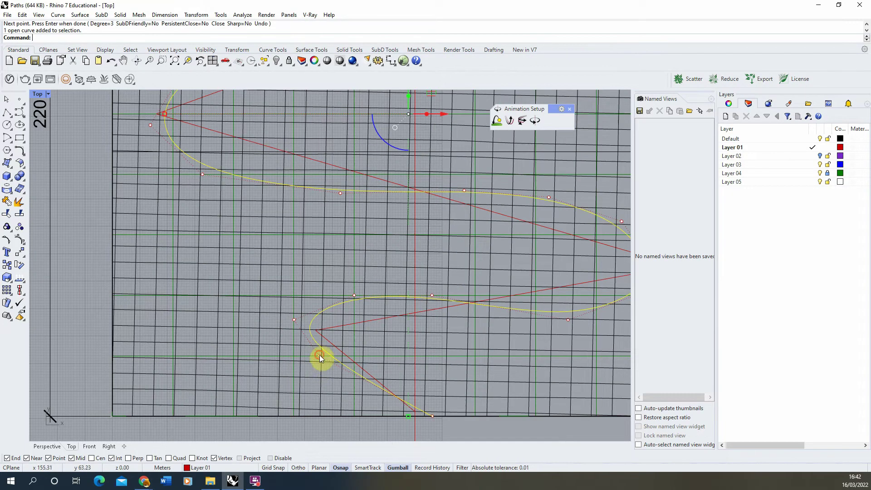
pyautogui.click(319, 355)
pyautogui.moveTo(325, 342); pyautogui.dragTo(325, 362)
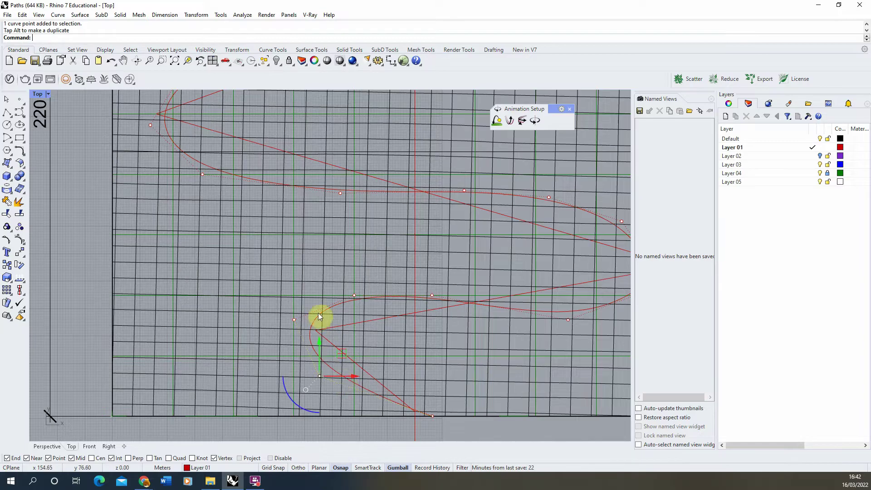
pyautogui.moveTo(354, 296); pyautogui.dragTo(354, 283)
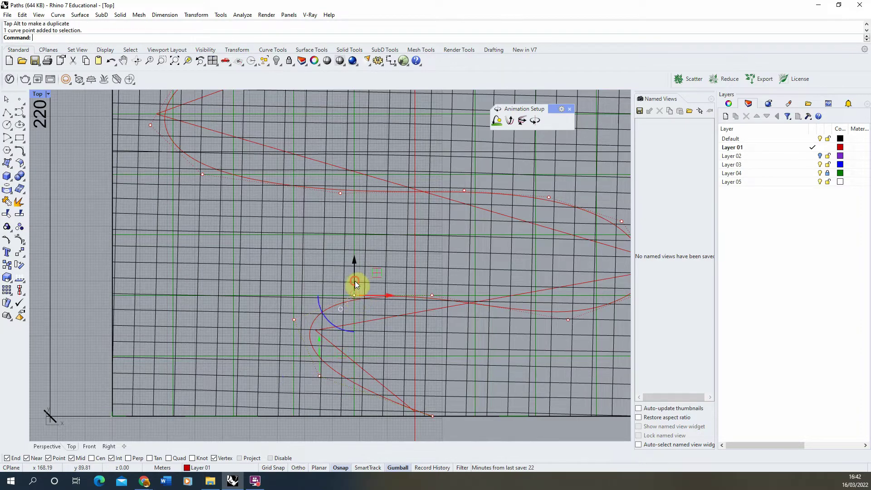
pyautogui.click(435, 296)
pyautogui.moveTo(432, 277); pyautogui.dragTo(415, 316)
# Adjust the outermost control point of the curve's third bend and raise the two control points above it.
pyautogui.scroll(-4, 249, 356)
pyautogui.scroll(3, 358, 337)
pyautogui.click(386, 317)
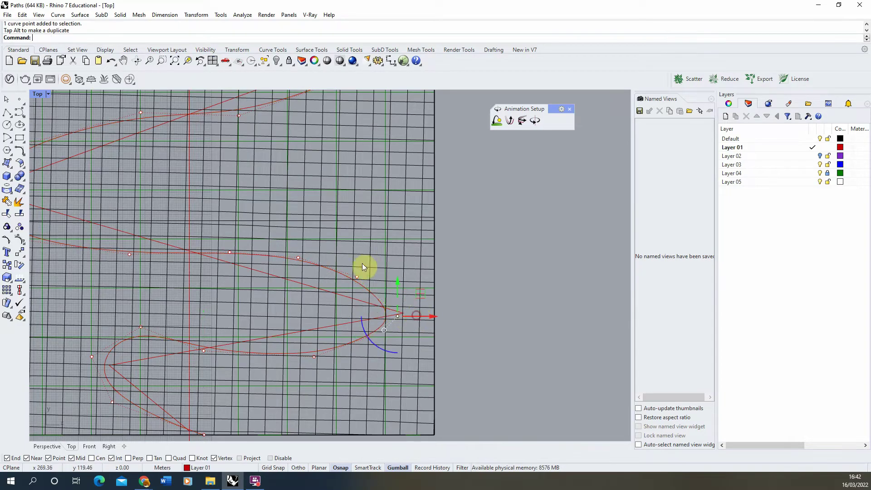
pyautogui.click(358, 277)
pyautogui.moveTo(358, 278); pyautogui.dragTo(299, 245)
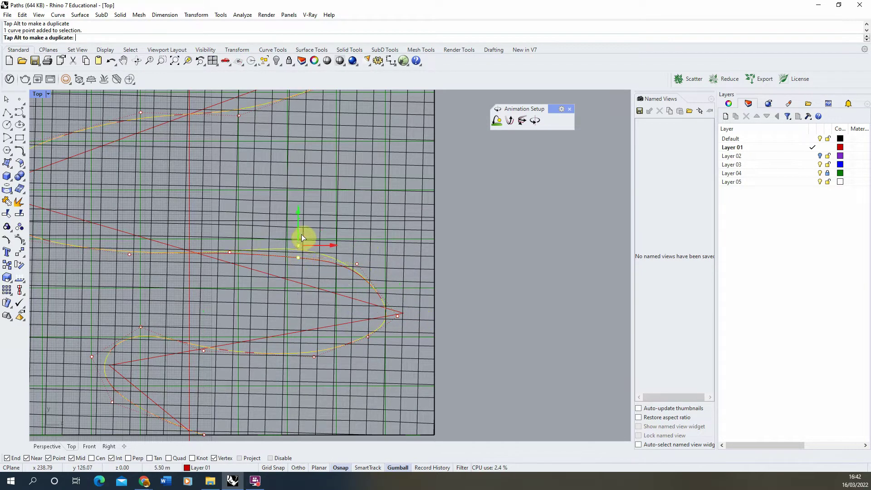
# Lower the control points beneath the third bend and pull the bend's outermost control point inward.
pyautogui.click(368, 337)
pyautogui.moveTo(368, 319); pyautogui.dragTo(299, 353)
pyautogui.click(313, 357)
pyautogui.scroll(-5, 464, 347)
pyautogui.scroll(6, 464, 349)
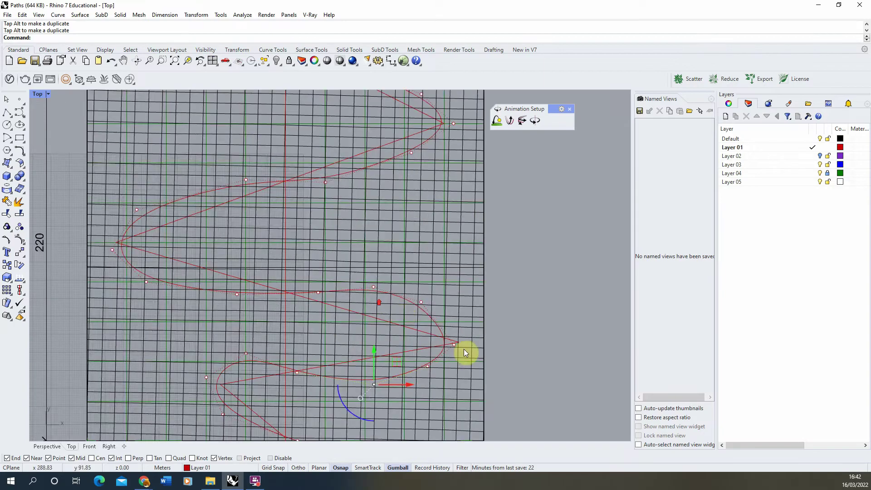
pyautogui.click(450, 342)
pyautogui.moveTo(467, 344); pyautogui.dragTo(455, 345)
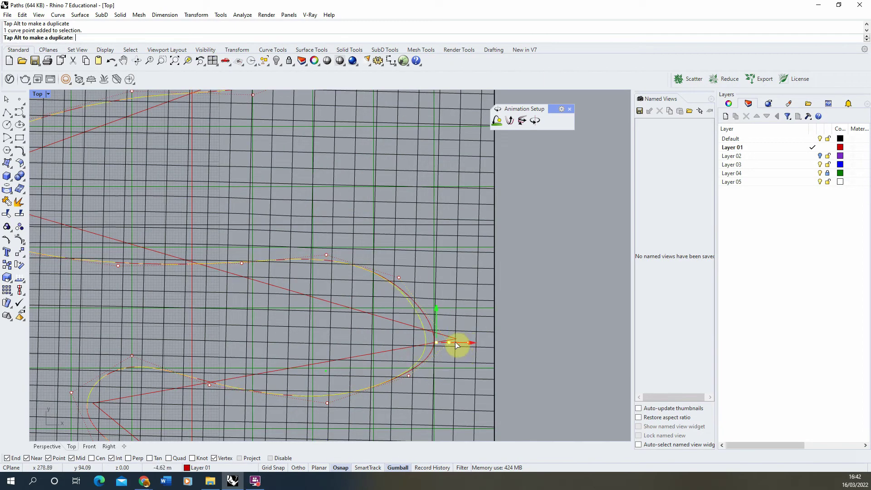
# Nudge the control point midway between the second and third bends and lower the one nearer the second bend.
pyautogui.scroll(-5, 477, 343)
pyautogui.scroll(5, 395, 301)
pyautogui.click(396, 303)
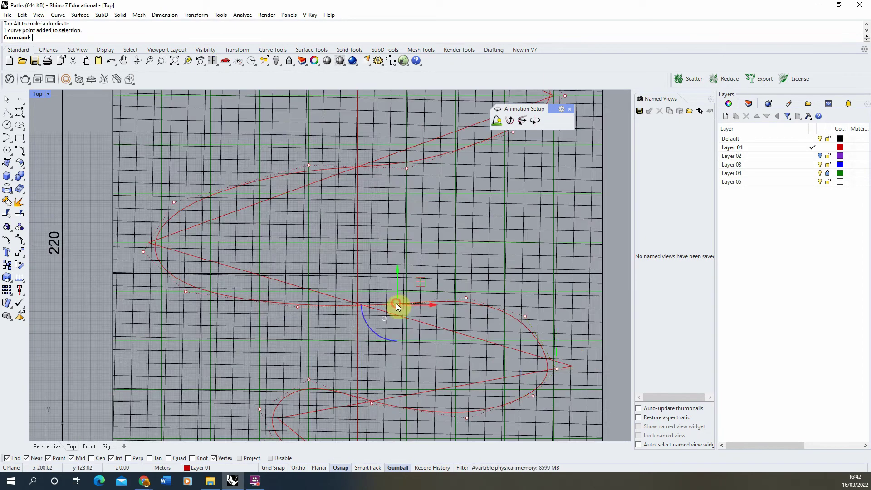
pyautogui.moveTo(398, 293); pyautogui.dragTo(399, 286)
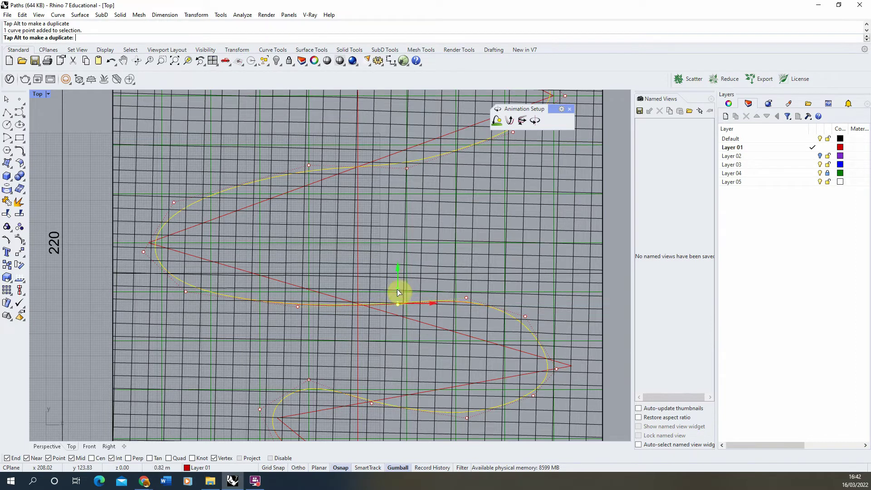
pyautogui.click(298, 307)
pyautogui.moveTo(298, 307); pyautogui.dragTo(321, 341)
pyautogui.moveTo(321, 344); pyautogui.dragTo(369, 405, button='right')
# Round the upper side of the second bend by shifting its two control points upward, and lower the next point toward the first bend.
pyautogui.click(223, 263)
pyautogui.moveTo(222, 263); pyautogui.dragTo(249, 251)
pyautogui.click(359, 227)
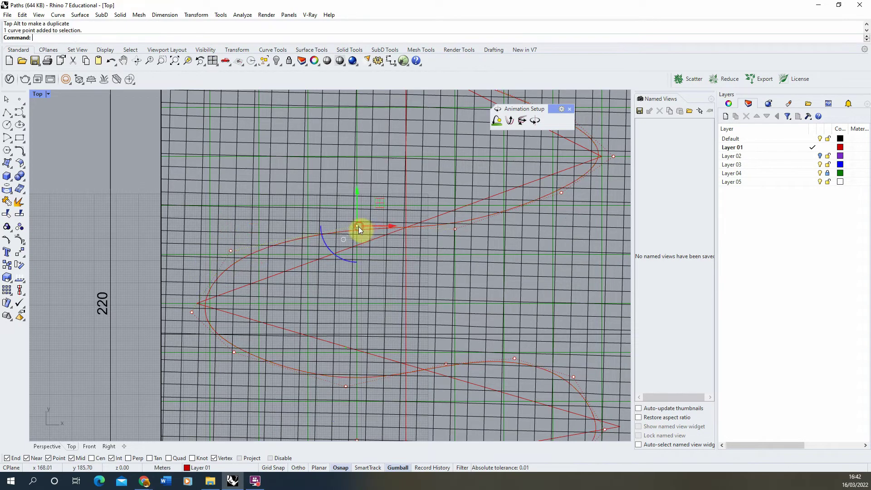
pyautogui.moveTo(359, 227)
pyautogui.mouseDown()
pyautogui.moveTo(358, 259)
pyautogui.moveTo(360, 192)
pyautogui.moveTo(359, 217)
pyautogui.mouseUp()
pyautogui.click(455, 229)
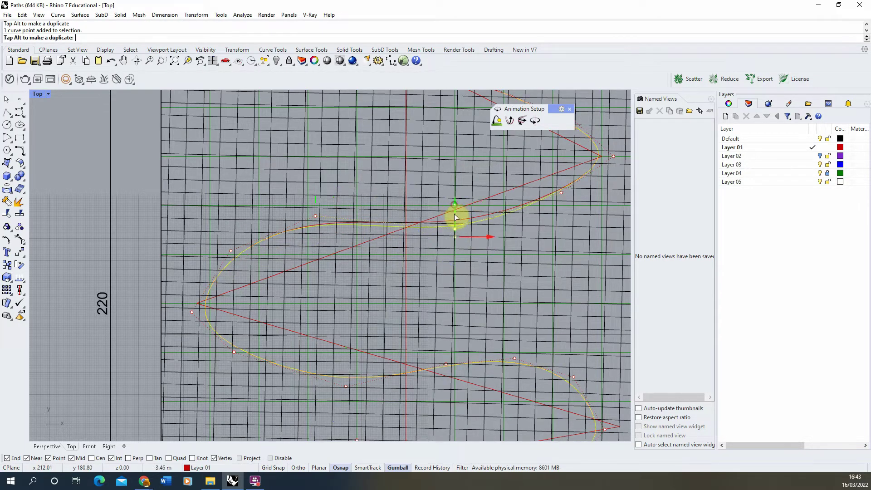
# Pull the first bend's outermost control point inward and raise the control point just above it.
pyautogui.scroll(-3, 335, 331)
pyautogui.scroll(5, 510, 194)
pyautogui.click(528, 238)
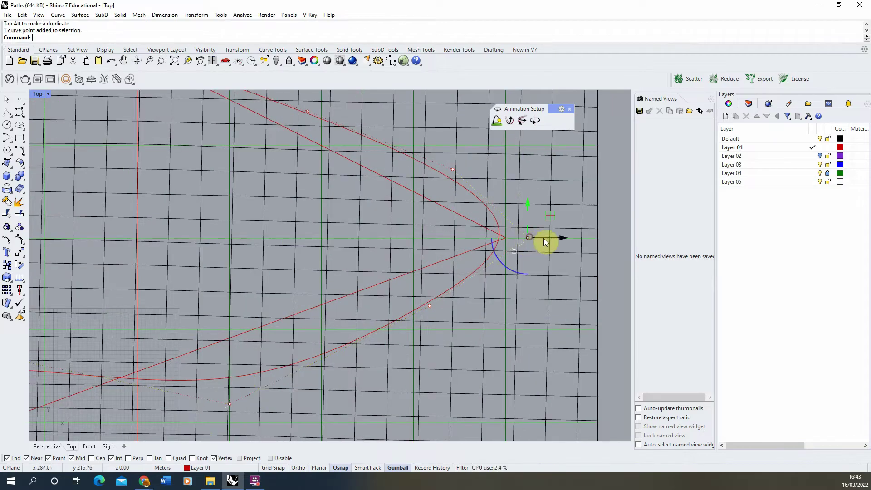
pyautogui.moveTo(529, 238); pyautogui.dragTo(499, 237)
pyautogui.click(455, 178)
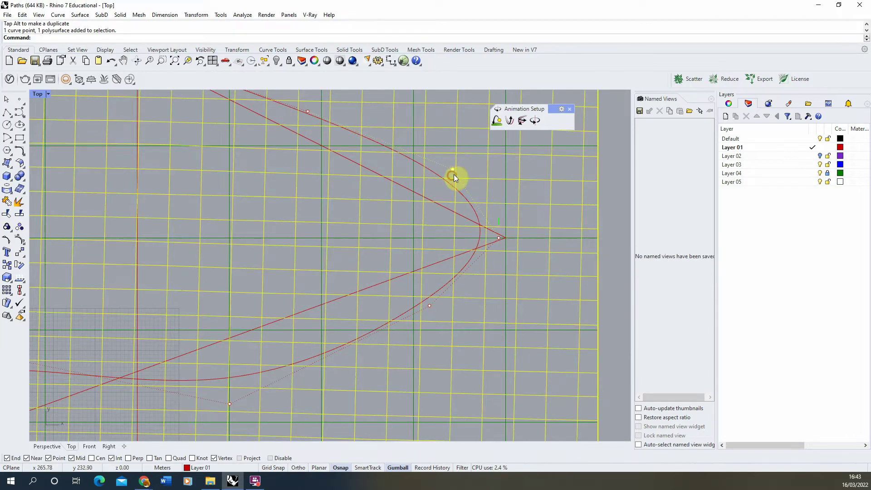
pyautogui.moveTo(452, 169); pyautogui.dragTo(455, 137)
# Lower the control point on the curve's approach to the first bend and the one just below that bend.
pyautogui.scroll(-3, 373, 173)
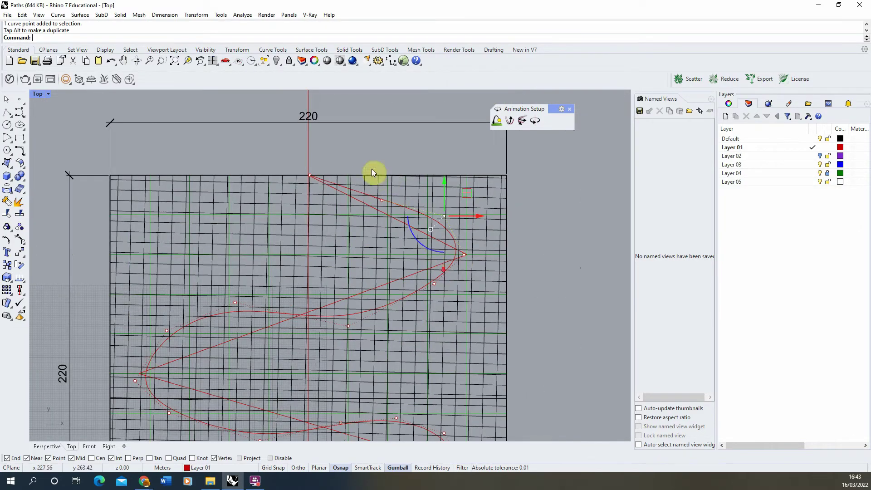
pyautogui.scroll(3, 386, 216)
pyautogui.moveTo(387, 216); pyautogui.dragTo(386, 242)
pyautogui.click(336, 408)
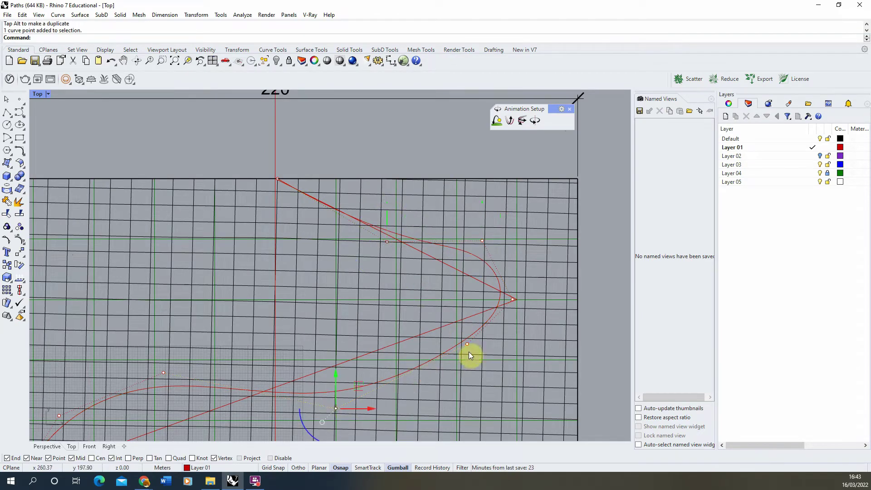
pyautogui.moveTo(468, 347)
pyautogui.mouseDown()
pyautogui.moveTo(471, 327)
pyautogui.moveTo(468, 342)
pyautogui.mouseUp()
pyautogui.scroll(-3, 383, 284)
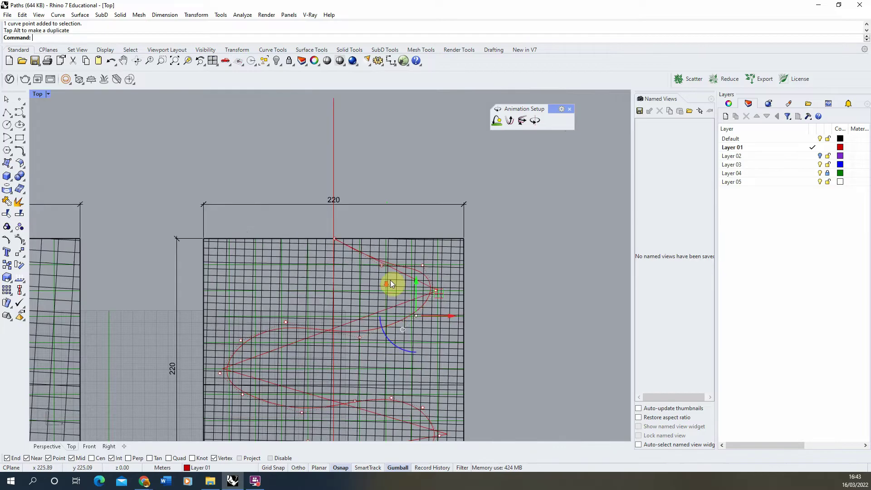
# Select the winding curve again and move the second bend's outermost control point slightly inward.
pyautogui.scroll(-3, 326, 251)
pyautogui.scroll(4, 203, 287)
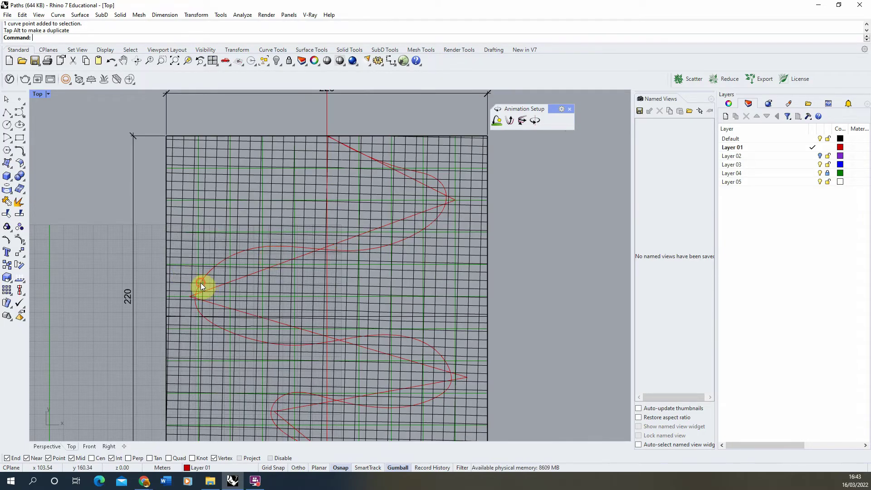
pyautogui.click(201, 296)
pyautogui.click(227, 307)
pyautogui.scroll(4, 165, 302)
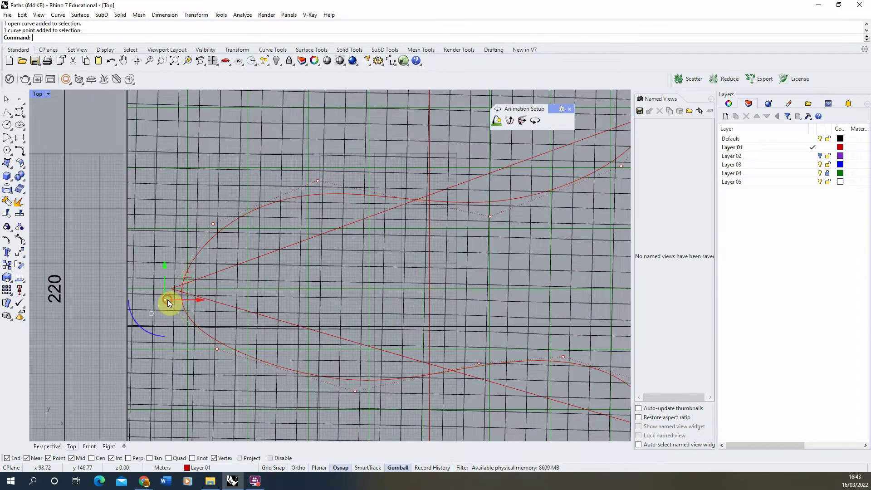
pyautogui.moveTo(168, 299)
pyautogui.mouseDown()
pyautogui.moveTo(194, 303)
pyautogui.moveTo(173, 303)
pyautogui.mouseUp()
# Measure the winding curve's total length with the Length command.
pyautogui.scroll(-5, 173, 303)
pyautogui.click(134, 253)
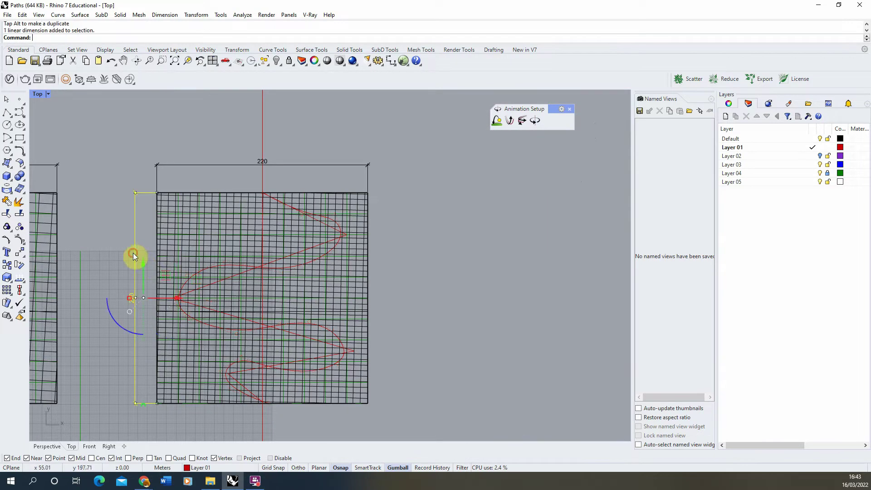
pyautogui.click(435, 263)
pyautogui.click(340, 228)
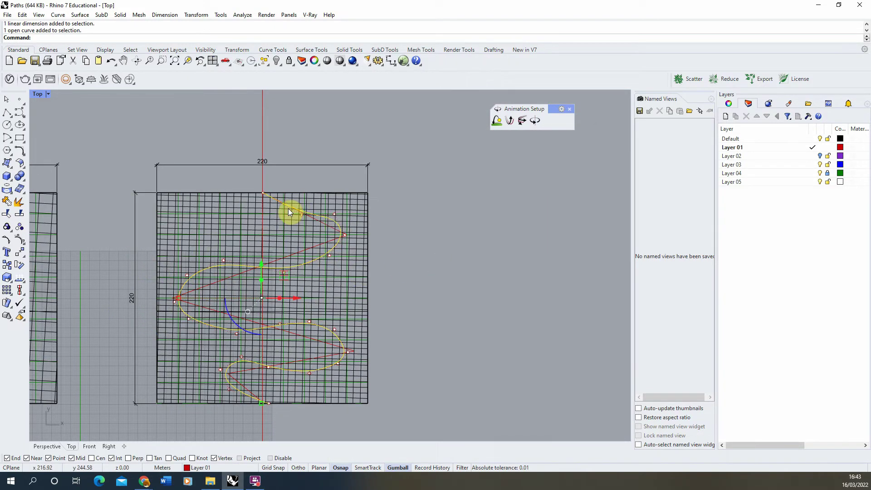
pyautogui.write('Length')
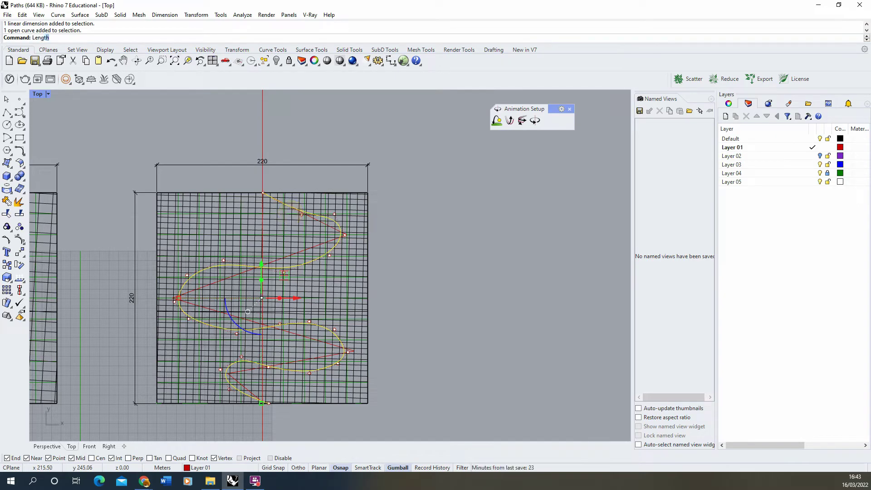
pyautogui.press('Return')
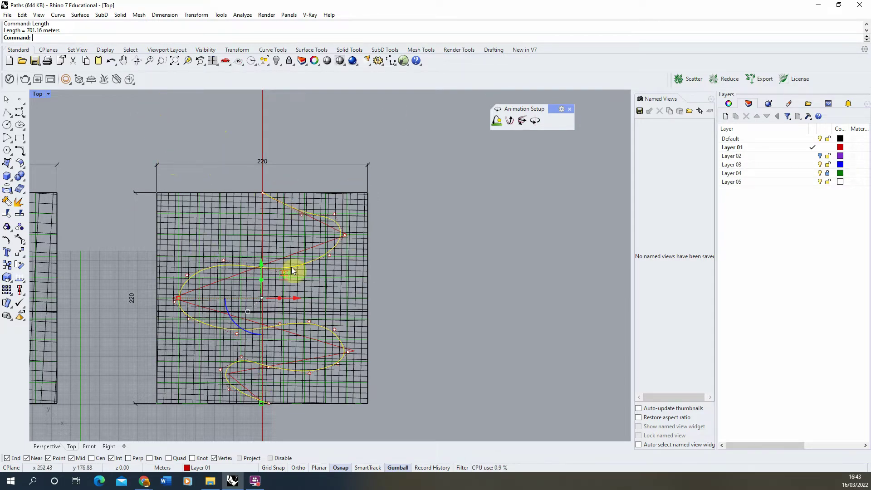
# Select the winding curve and raise it vertically clear of the second terrain, showing only the Perspective view.
pyautogui.doubleClick(37, 96)
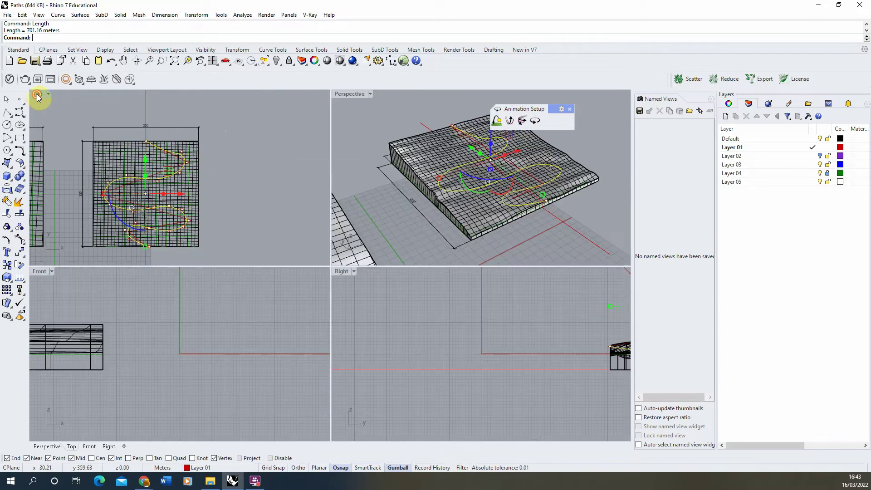
pyautogui.click(351, 95)
pyautogui.doubleClick(352, 95)
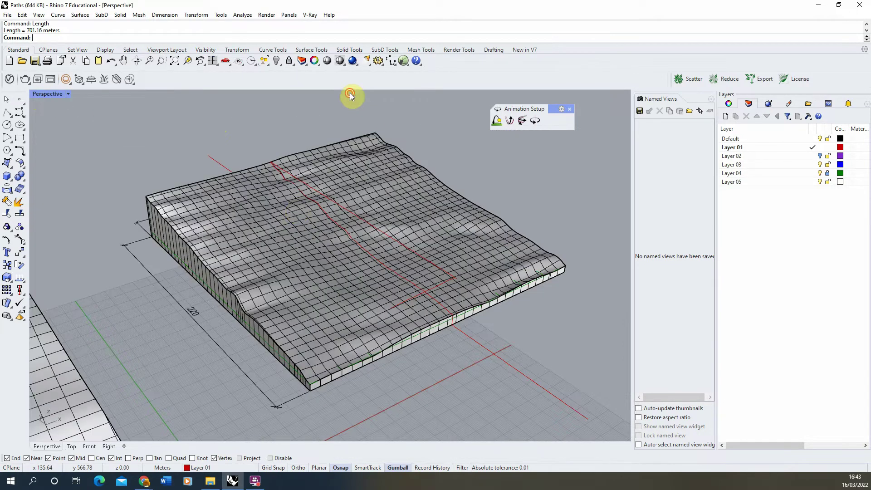
pyautogui.moveTo(240, 203); pyautogui.dragTo(49, 136, button='right')
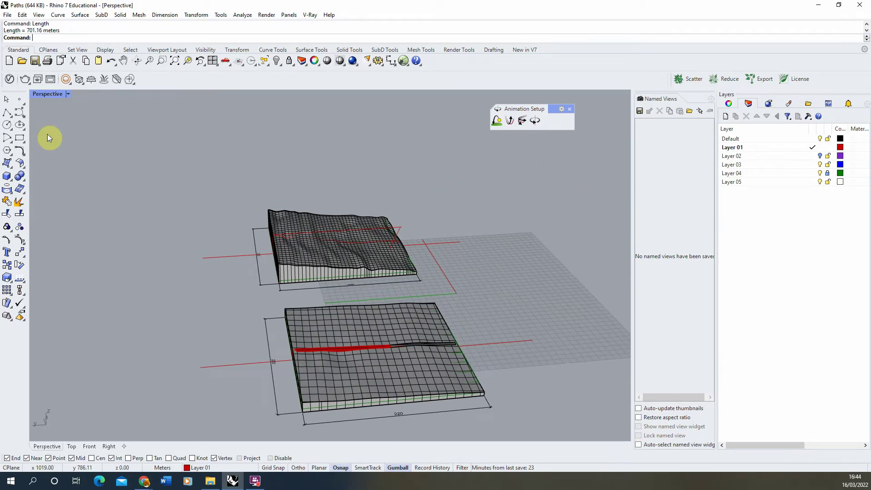
pyautogui.doubleClick(48, 94)
pyautogui.scroll(2, 130, 182)
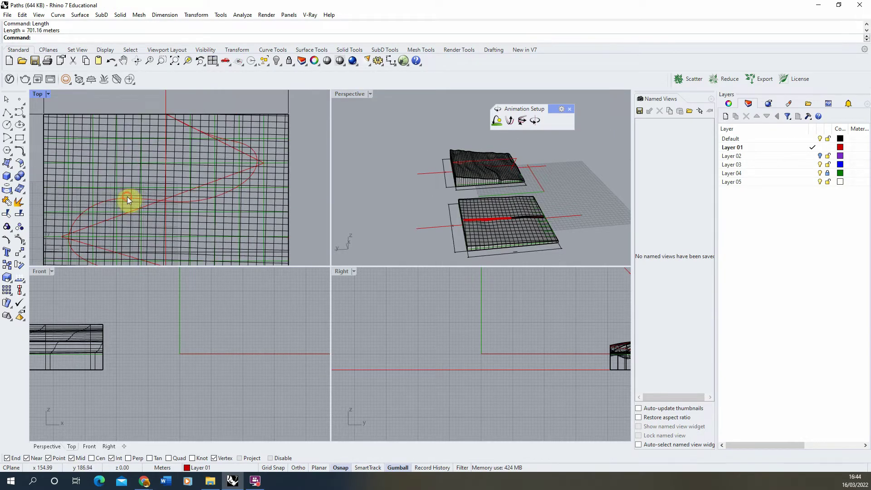
pyautogui.click(127, 198)
pyautogui.click(126, 198)
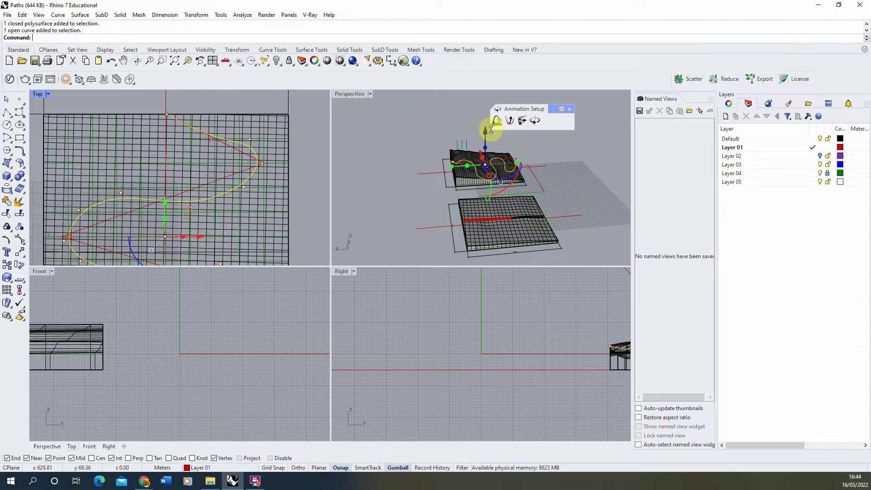
pyautogui.moveTo(491, 130); pyautogui.dragTo(499, 181, button='right')
pyautogui.scroll(3, 471, 146)
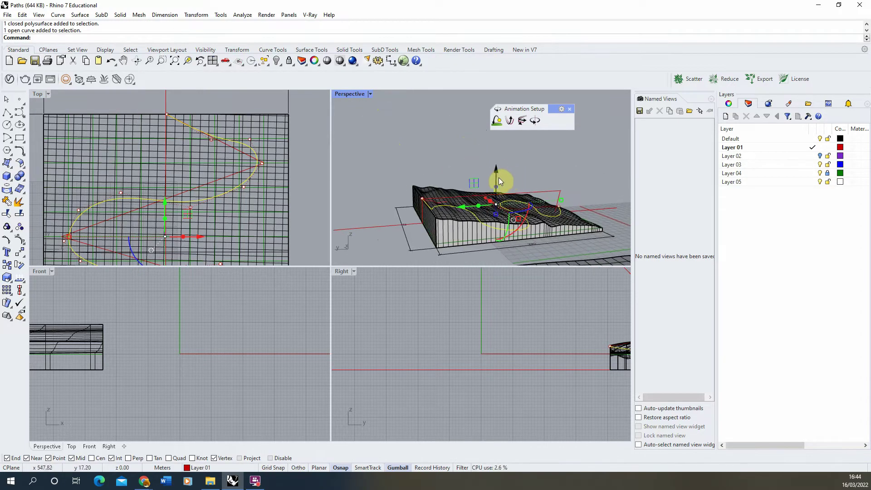
pyautogui.moveTo(499, 182); pyautogui.dragTo(497, 144)
pyautogui.doubleClick(338, 94)
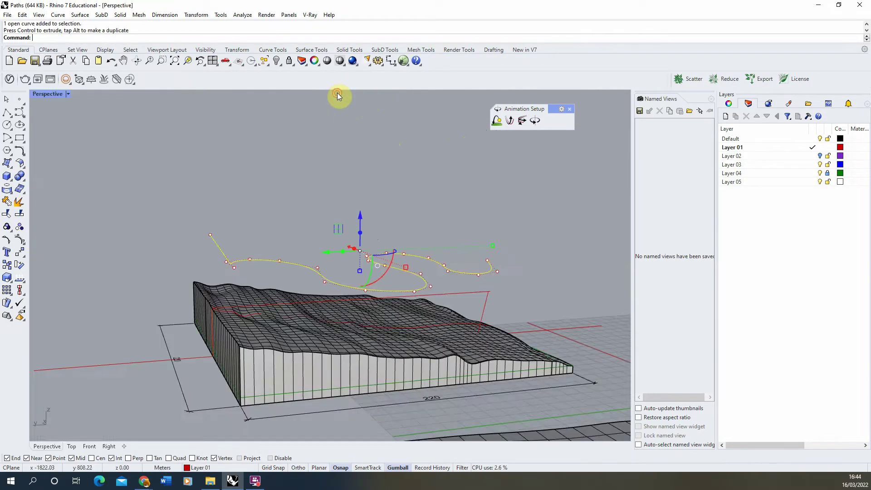
# Flatten the raised winding curve with SetPt, setting only Z aligned to World, at the height of the straight reference line above the terrain.
pyautogui.moveTo(337, 93); pyautogui.dragTo(279, 232, button='right')
pyautogui.moveTo(385, 273); pyautogui.dragTo(437, 290, button='right')
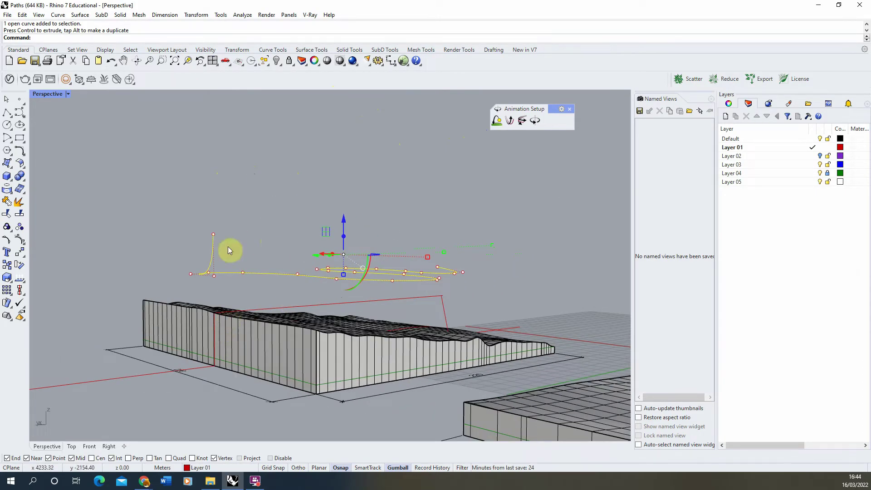
pyautogui.moveTo(230, 249); pyautogui.dragTo(356, 250, button='right')
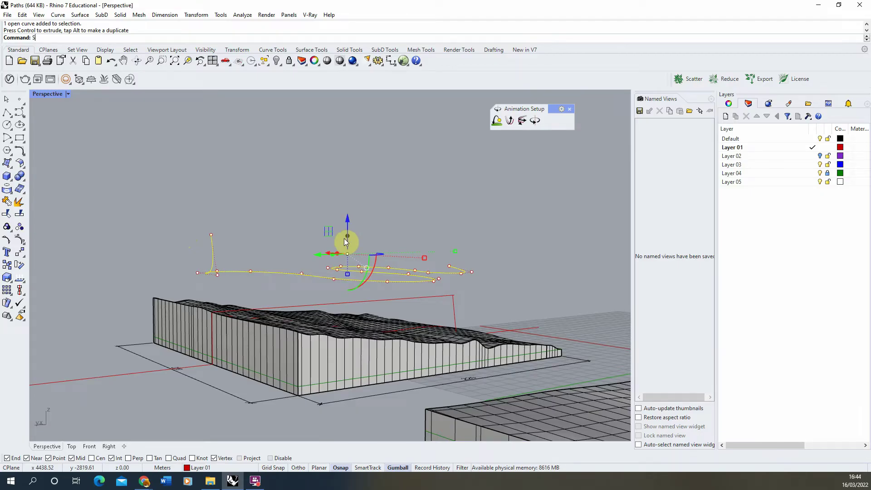
pyautogui.write('Pt')
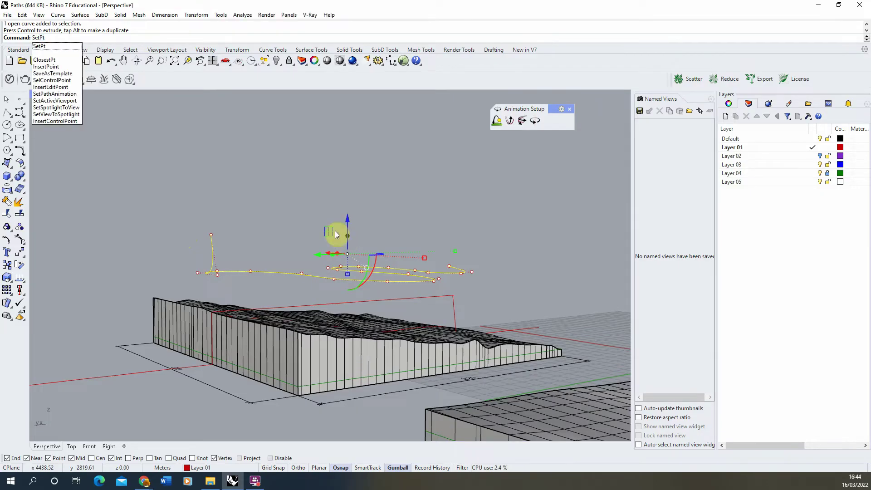
pyautogui.click(50, 50)
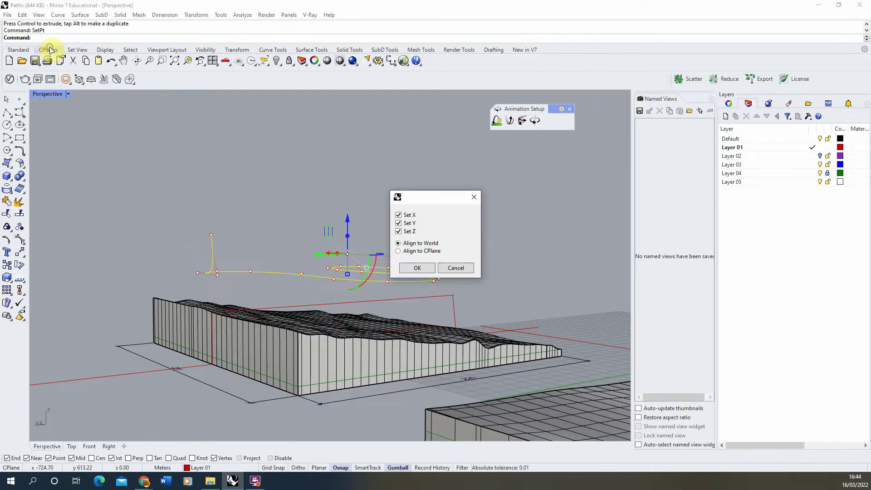
pyautogui.click(399, 222)
pyautogui.click(398, 214)
pyautogui.click(399, 231)
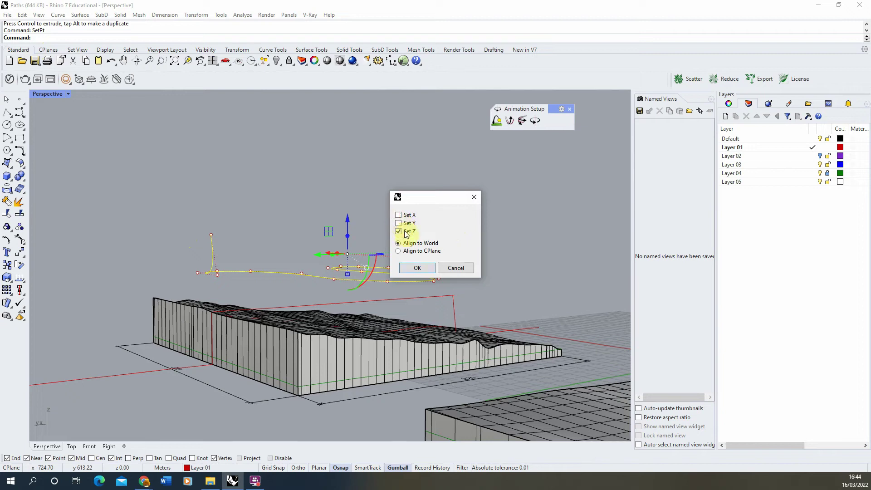
pyautogui.click(412, 266)
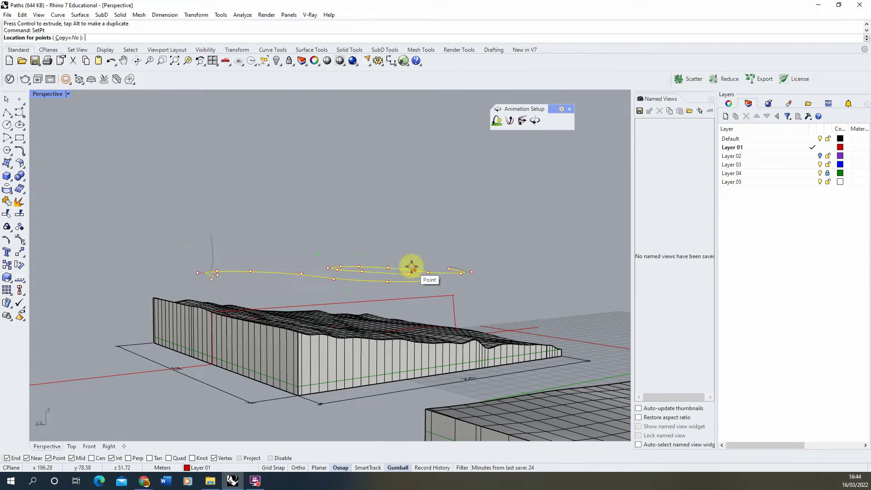
pyautogui.click(461, 294)
# Delete the slanted line joining the straight reference line's free end to the terrain's low edge.
pyautogui.moveTo(460, 285)
pyautogui.mouseDown(button='right')
pyautogui.moveTo(440, 268)
pyautogui.moveTo(364, 263)
pyautogui.moveTo(463, 271)
pyautogui.mouseUp(button='right')
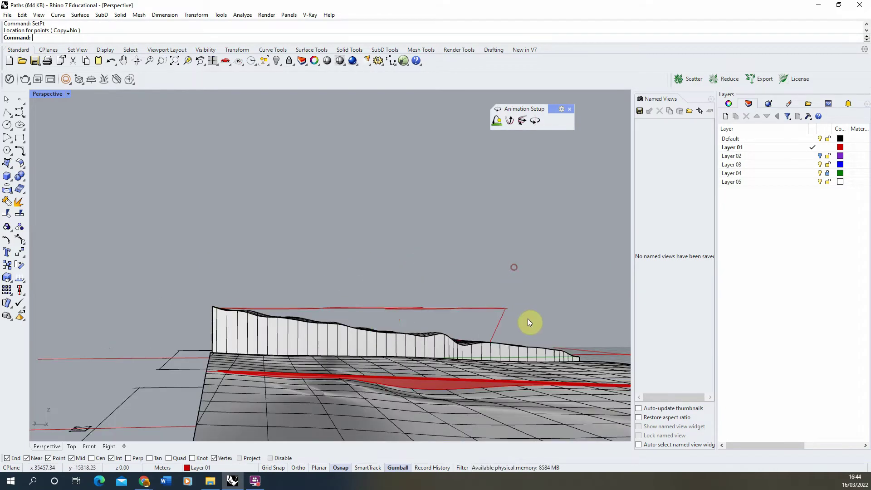
pyautogui.click(499, 321)
pyautogui.press('Delete')
# Divide the flattened winding curve into 30 segments with marked ends, then clear the selection.
pyautogui.moveTo(385, 241)
pyautogui.mouseDown(button='right')
pyautogui.moveTo(381, 262)
pyautogui.moveTo(442, 268)
pyautogui.moveTo(443, 245)
pyautogui.moveTo(412, 279)
pyautogui.moveTo(426, 286)
pyautogui.moveTo(410, 251)
pyautogui.moveTo(502, 245)
pyautogui.moveTo(455, 254)
pyautogui.moveTo(194, 260)
pyautogui.moveTo(251, 277)
pyautogui.moveTo(387, 252)
pyautogui.mouseUp(button='right')
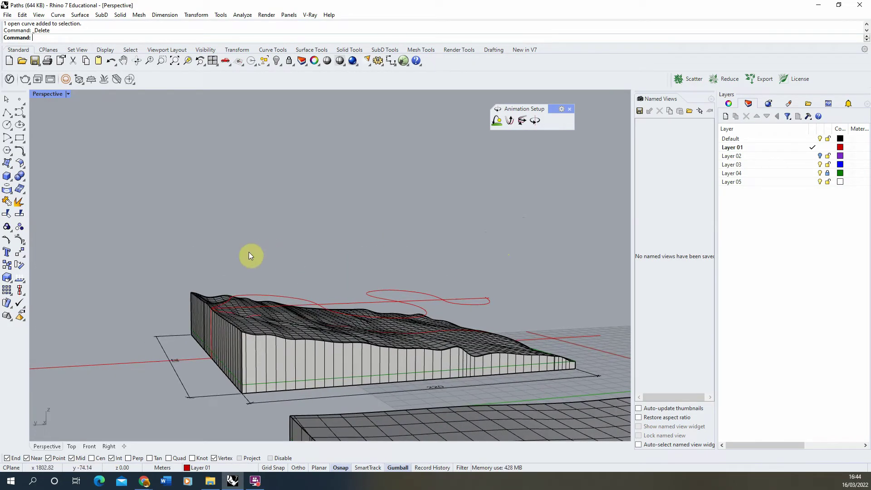
pyautogui.moveTo(213, 254); pyautogui.dragTo(278, 311, button='right')
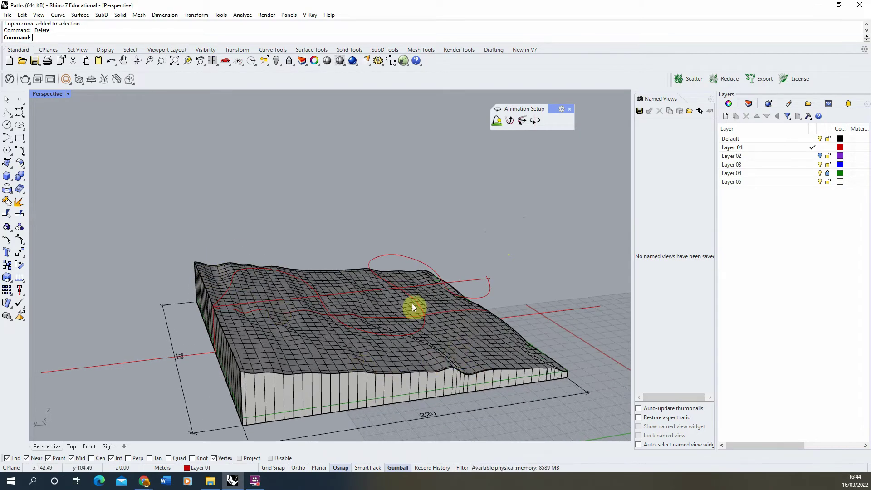
pyautogui.scroll(-2, 344, 262)
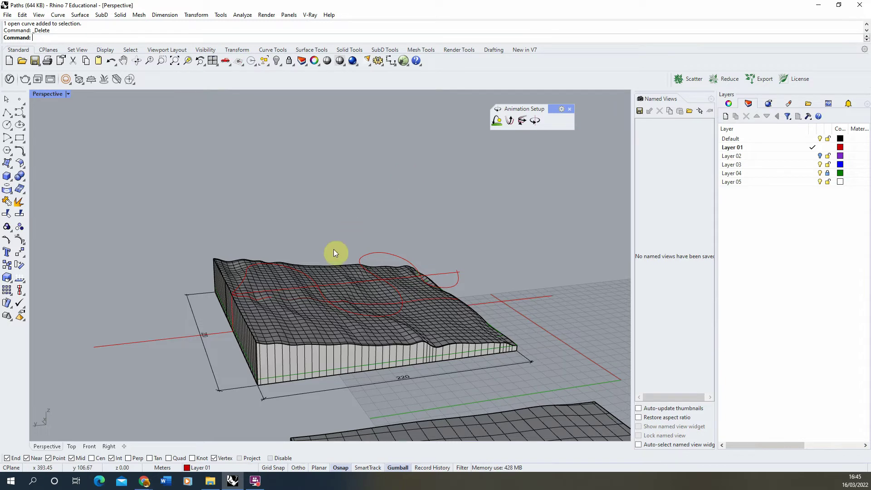
pyautogui.moveTo(336, 252); pyautogui.dragTo(487, 282, button='right')
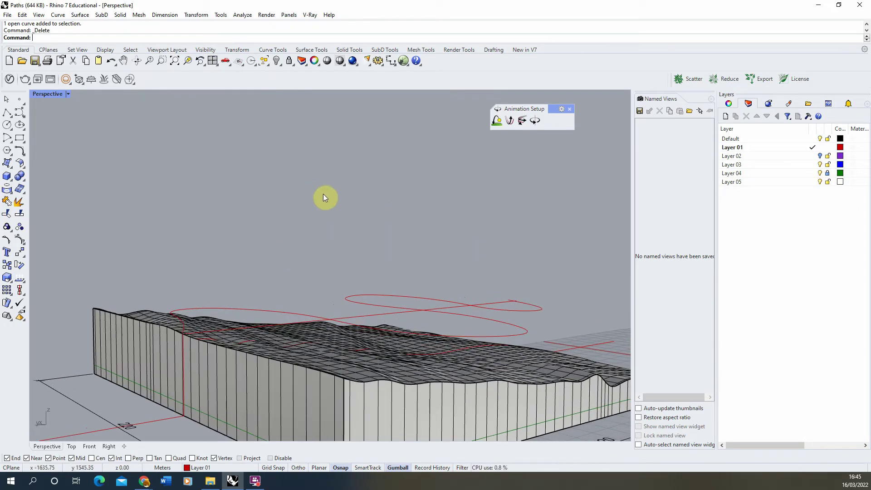
pyautogui.click(382, 294)
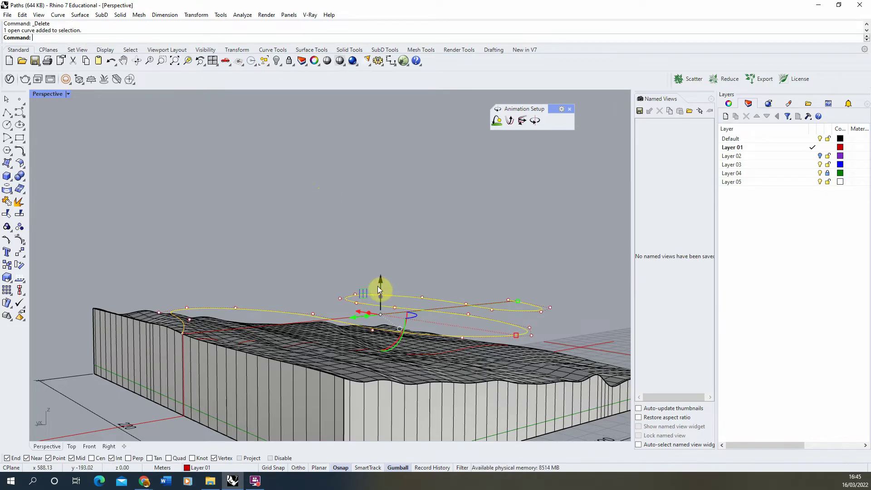
pyautogui.write('Divide')
pyautogui.press('Return')
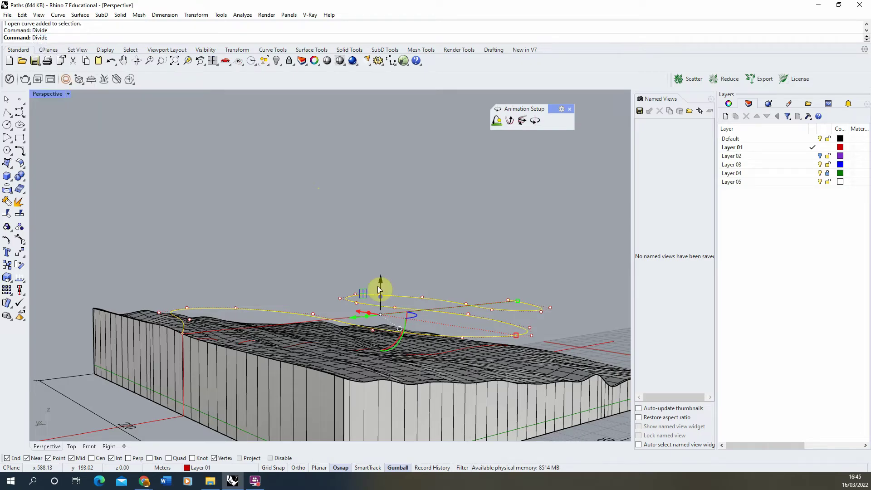
pyautogui.write('30')
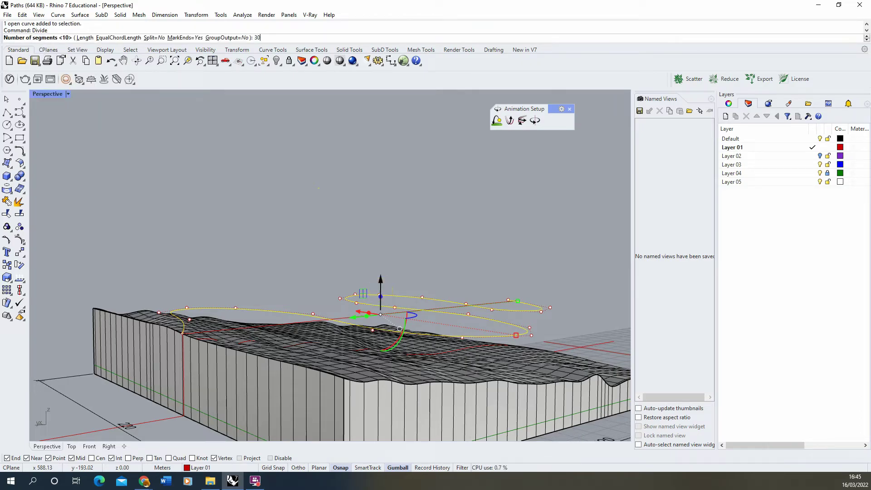
pyautogui.press('Return')
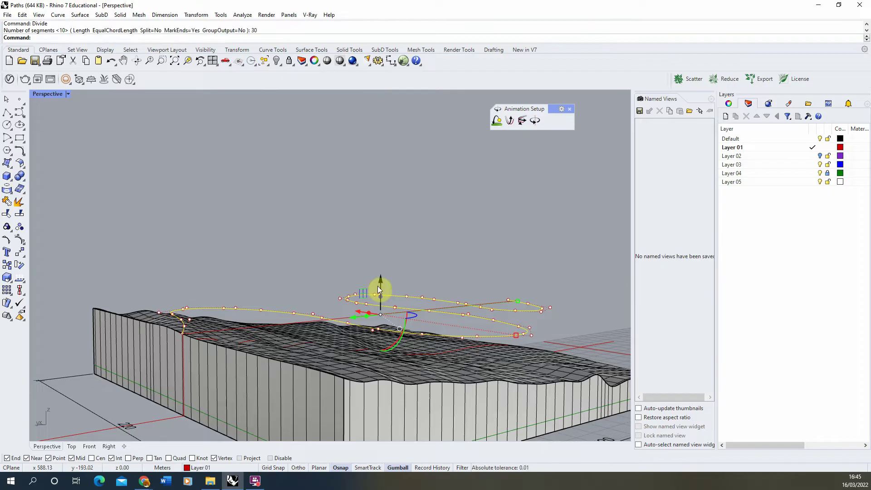
pyautogui.click(321, 236)
# Isolate the winding curve, its division points and the straight reference line.
pyautogui.moveTo(321, 237); pyautogui.dragTo(397, 272, button='right')
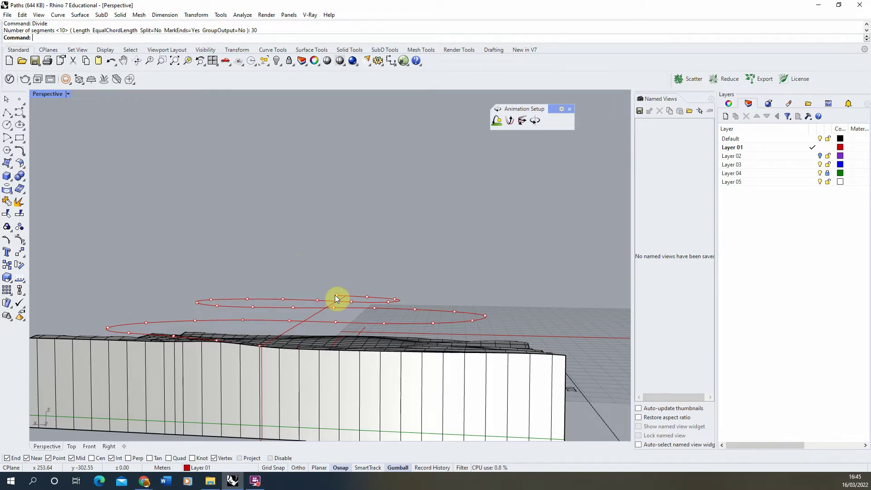
pyautogui.moveTo(335, 295); pyautogui.dragTo(311, 282, button='right')
pyautogui.moveTo(148, 272); pyautogui.dragTo(450, 340)
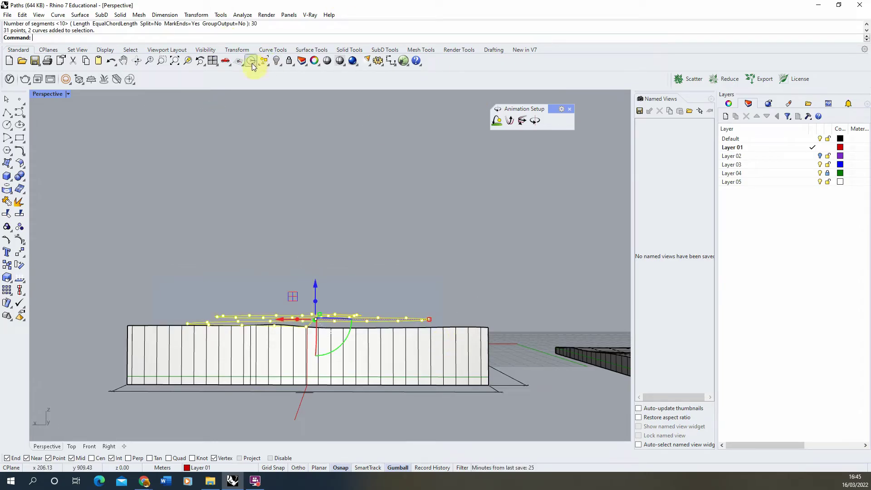
pyautogui.click(277, 62)
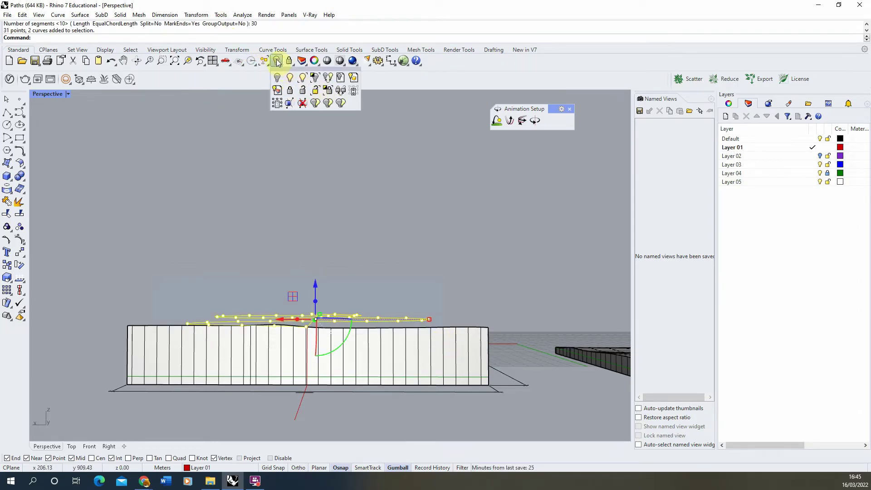
pyautogui.click(315, 78)
# Move the first division point after the winding curve's start vertically by -1.
pyautogui.moveTo(358, 179); pyautogui.dragTo(550, 320, button='right')
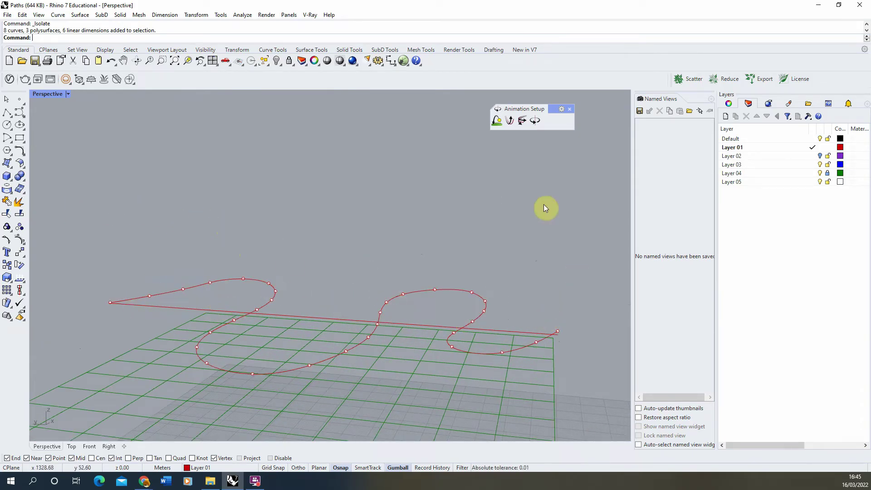
pyautogui.scroll(3, 235, 272)
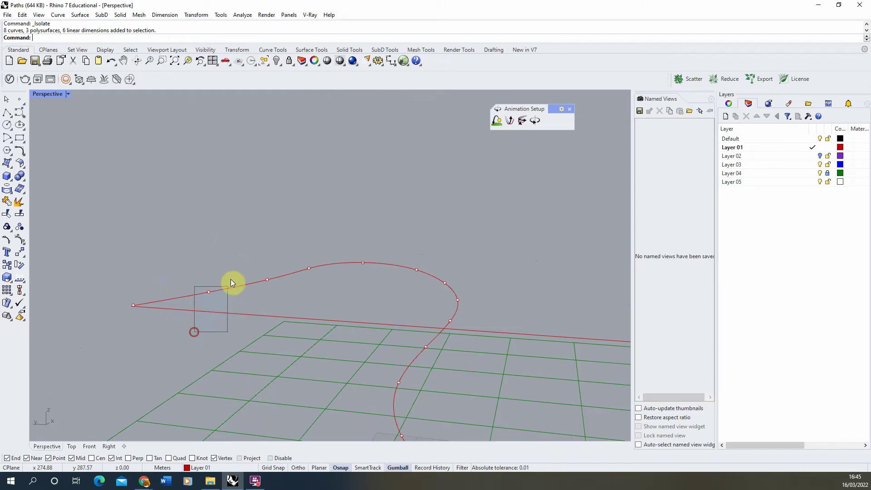
pyautogui.moveTo(230, 281); pyautogui.dragTo(231, 279)
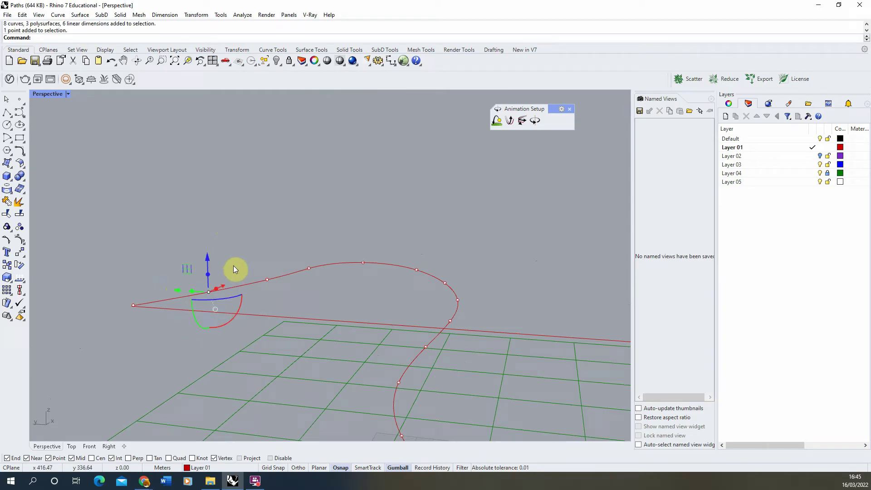
pyautogui.click(21, 255)
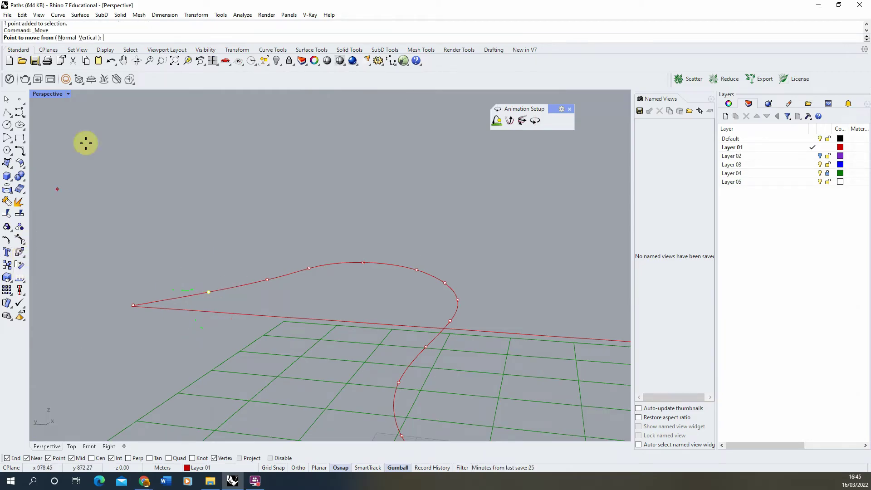
pyautogui.click(86, 38)
pyautogui.click(209, 292)
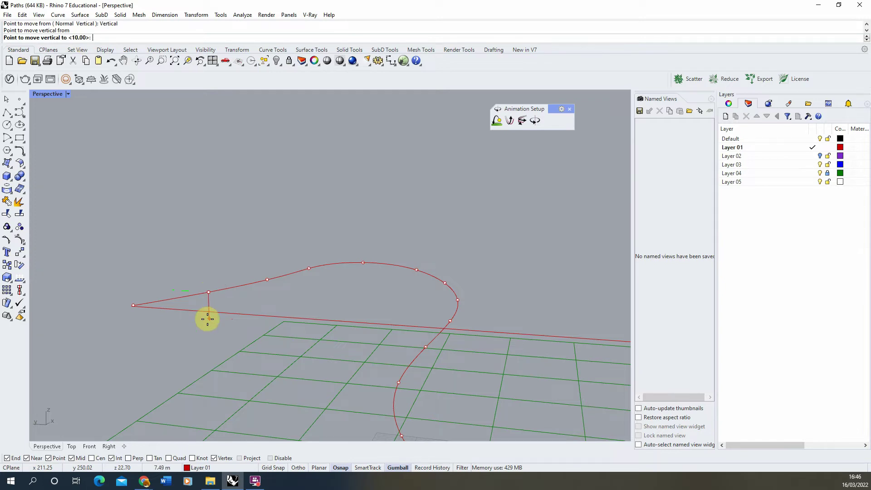
pyautogui.write('-1')
pyautogui.rightClick(209, 318)
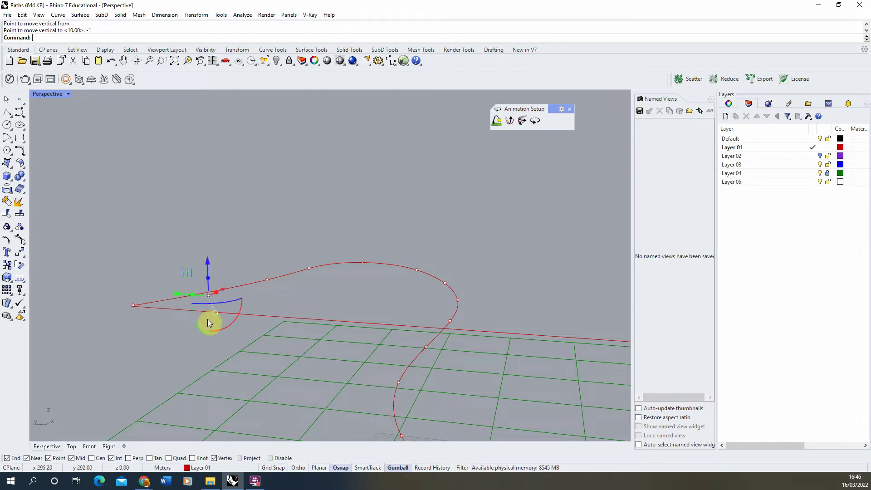
# Move the second division point after the winding curve's start vertically by -2.
pyautogui.click(241, 274)
pyautogui.moveTo(280, 295); pyautogui.dragTo(279, 296)
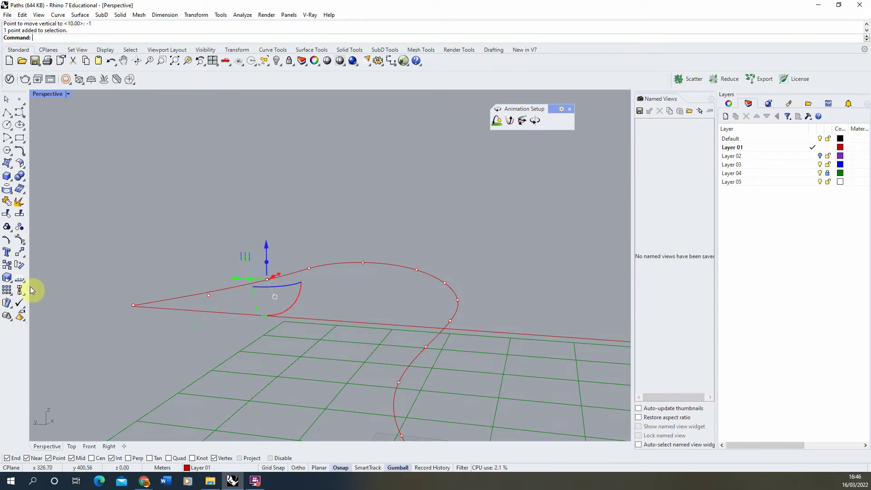
pyautogui.click(22, 252)
pyautogui.click(87, 37)
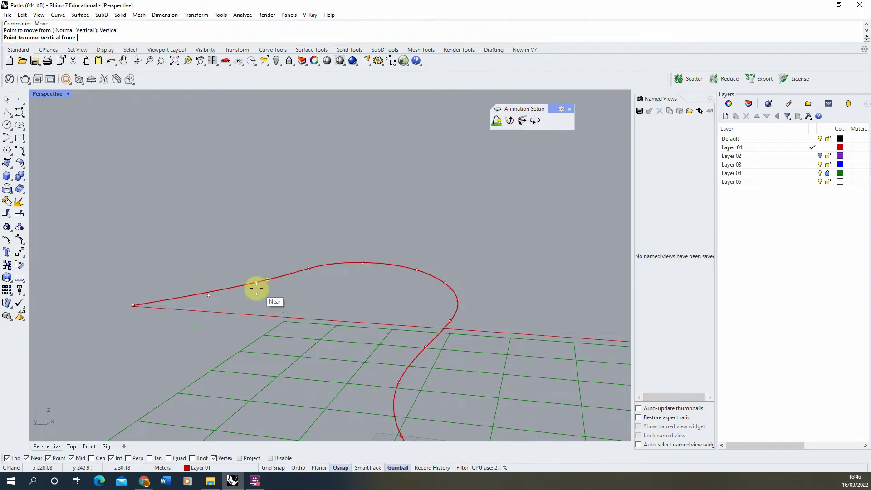
pyautogui.click(266, 280)
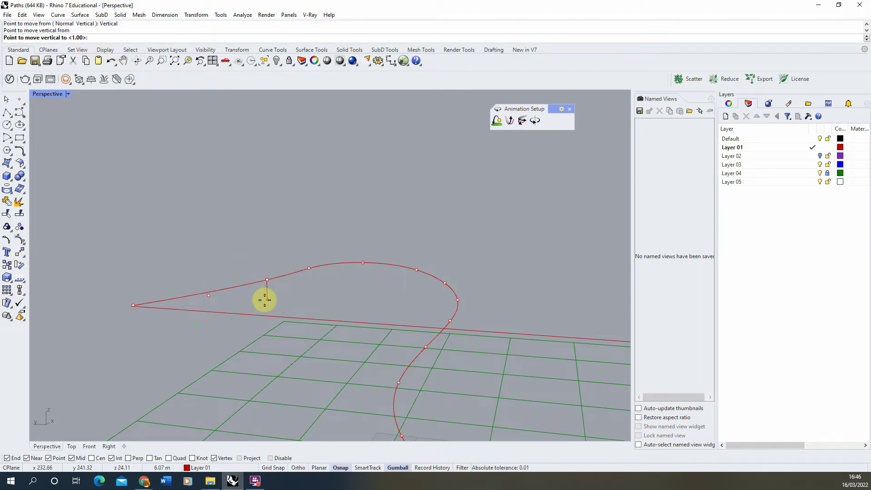
pyautogui.write('-2')
pyautogui.rightClick(265, 300)
pyautogui.click(216, 282)
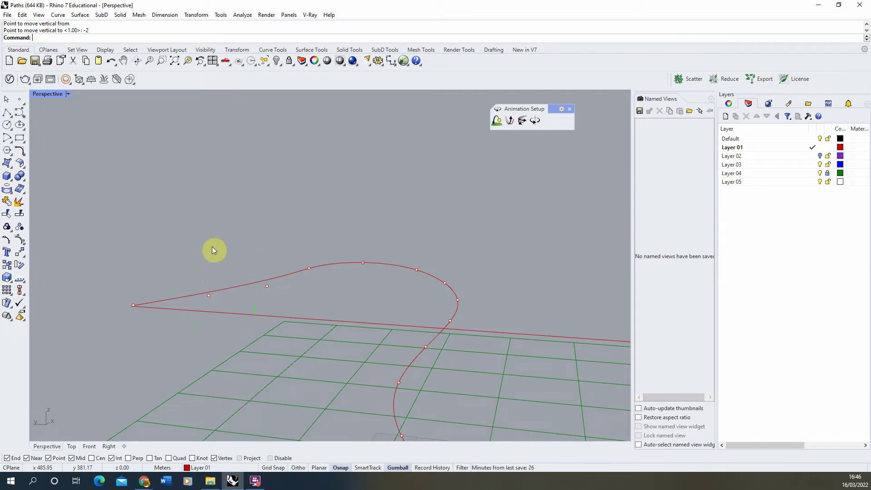
# Check the nudge key and nudge step settings in the document's modeling aids options.
pyautogui.moveTo(216, 290); pyautogui.dragTo(229, 270, button='right')
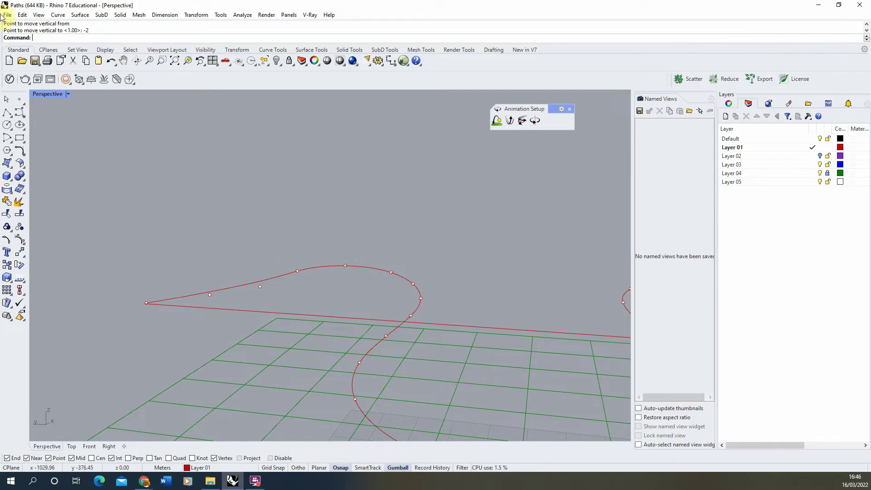
pyautogui.click(7, 15)
pyautogui.click(91, 190)
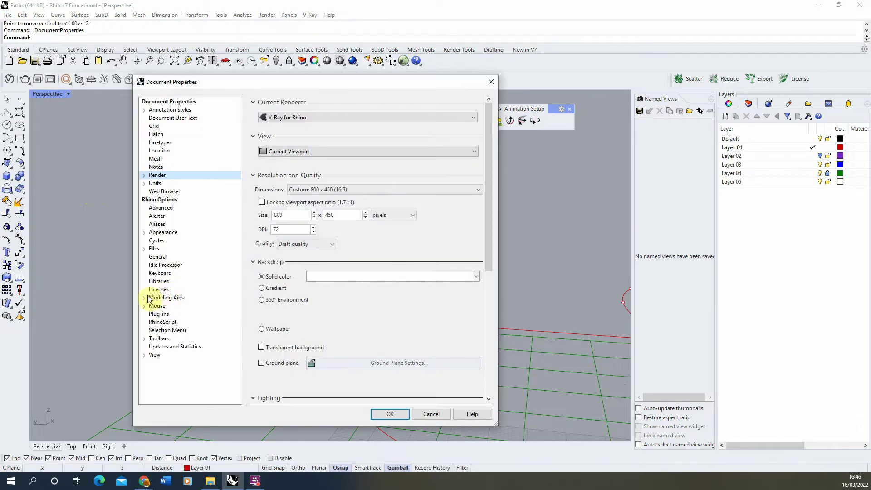
pyautogui.click(145, 299)
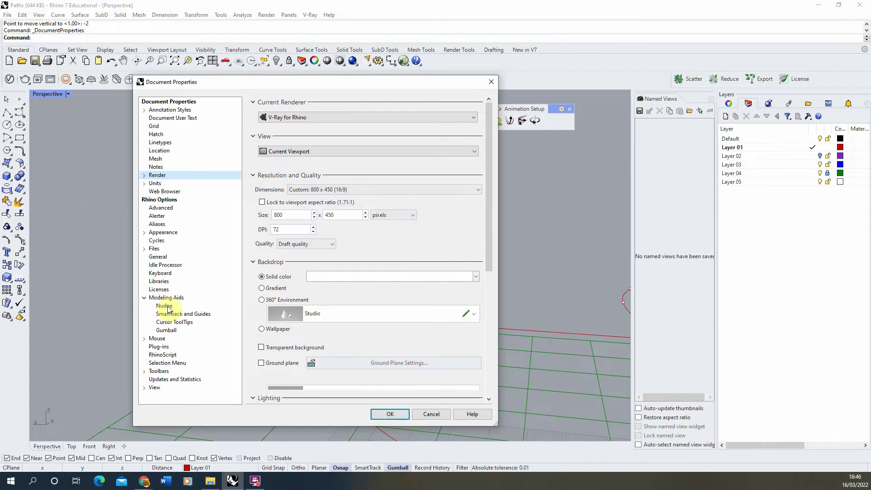
pyautogui.click(166, 307)
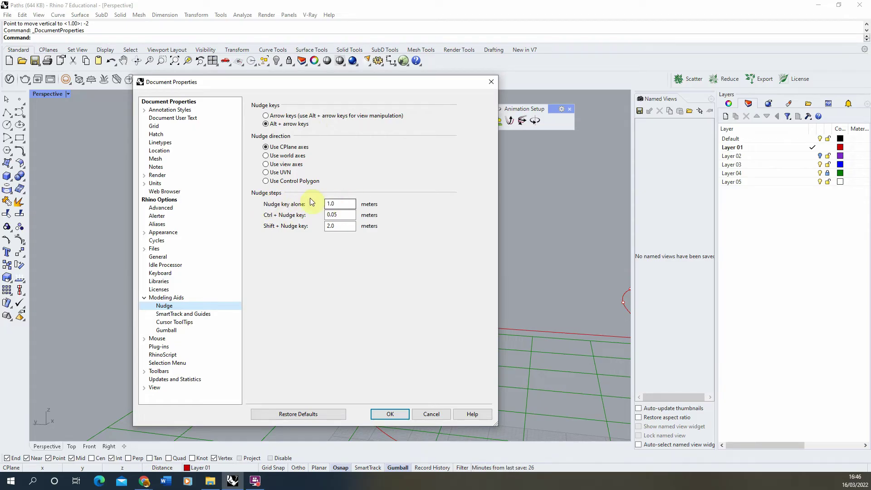
pyautogui.doubleClick(344, 203)
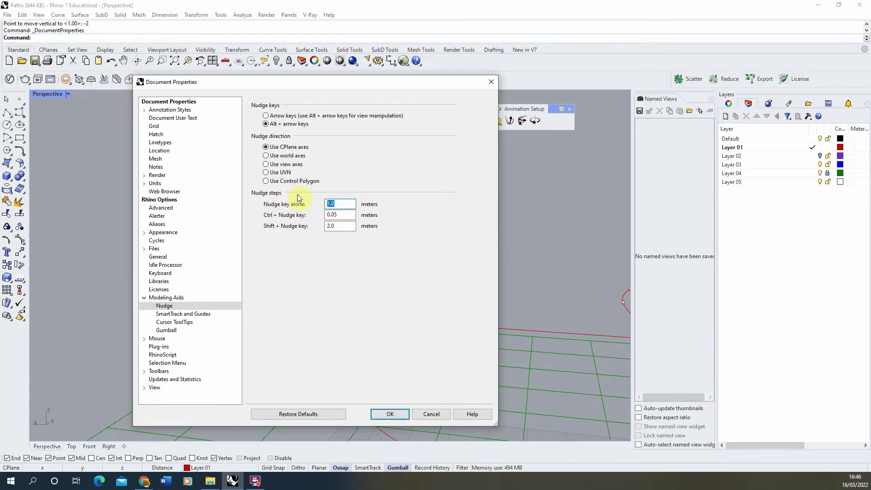
pyautogui.click(389, 413)
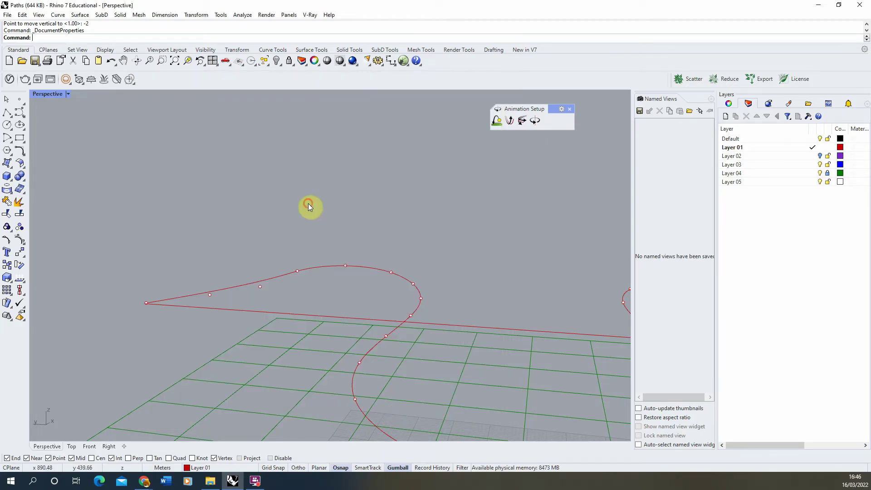
# Nudge the third division point after the winding curve's start down by 3 m in 1 m steps.
pyautogui.click(298, 271)
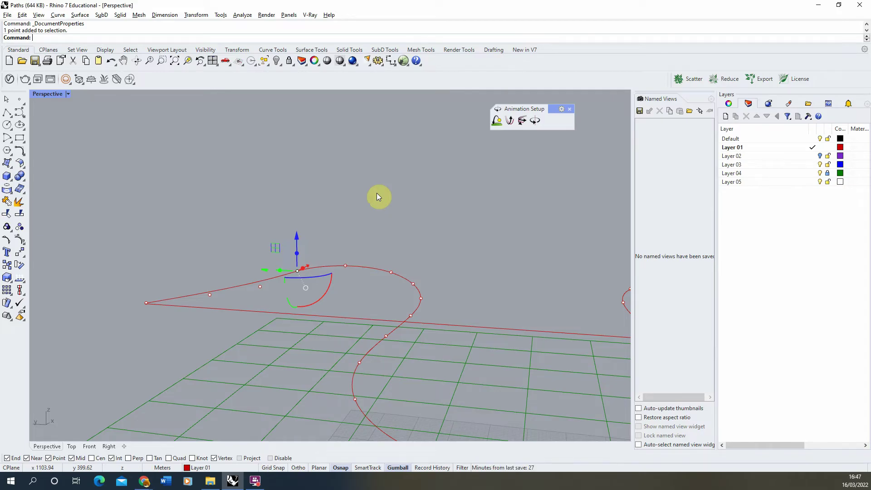
pyautogui.hotkey('alt', 'pagedown')
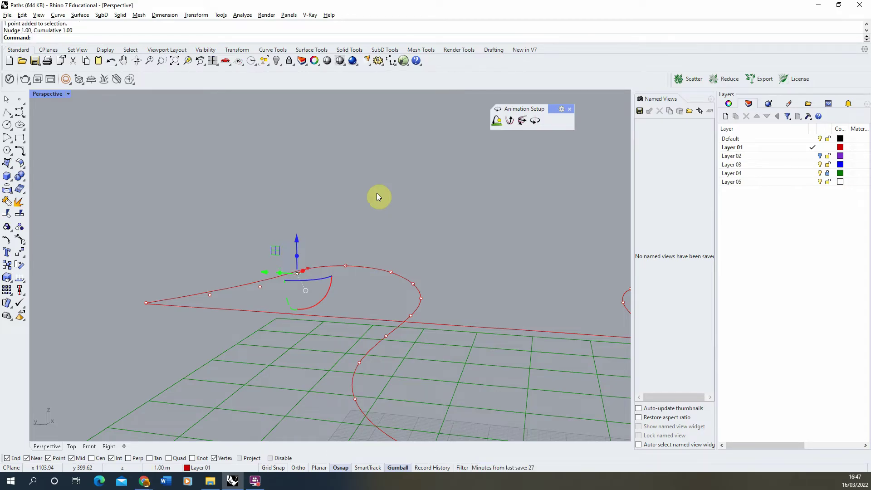
pyautogui.hotkey('alt', 'pagedown')
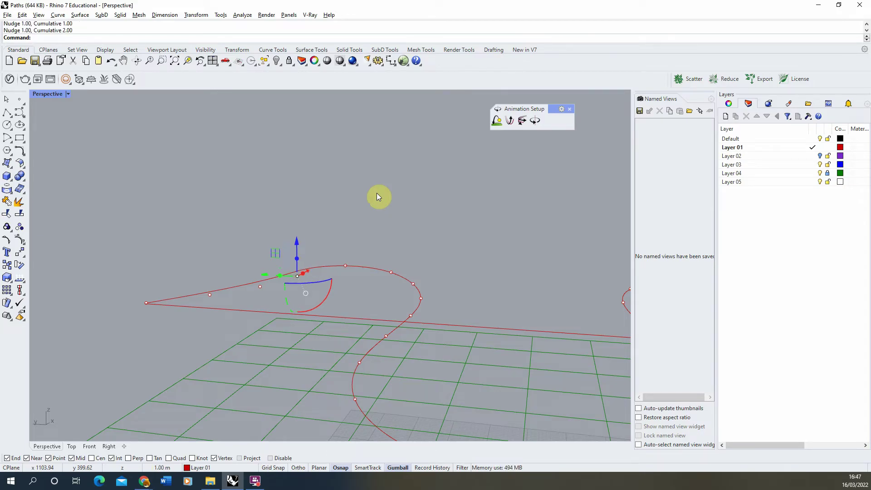
pyautogui.hotkey('alt', 'pagedown')
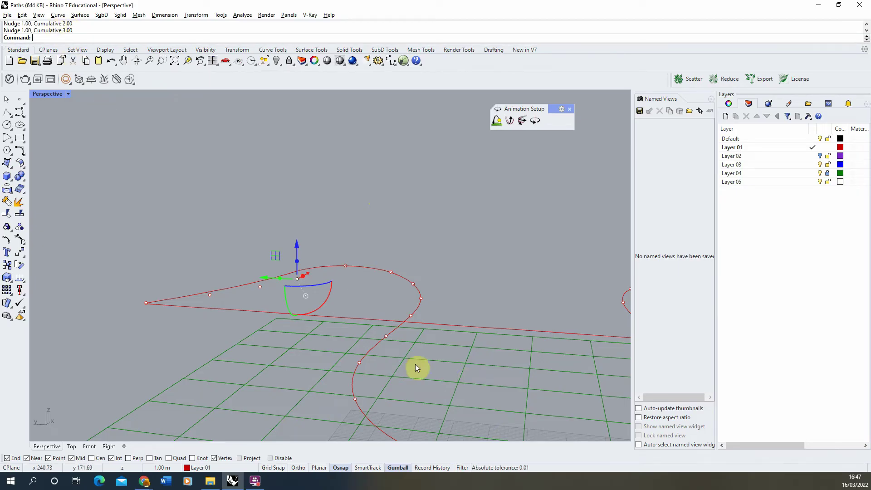
# Nudge the fourth division point down by 4 m and the fifth division point down by 5 m.
pyautogui.moveTo(415, 364); pyautogui.dragTo(311, 291, button='right')
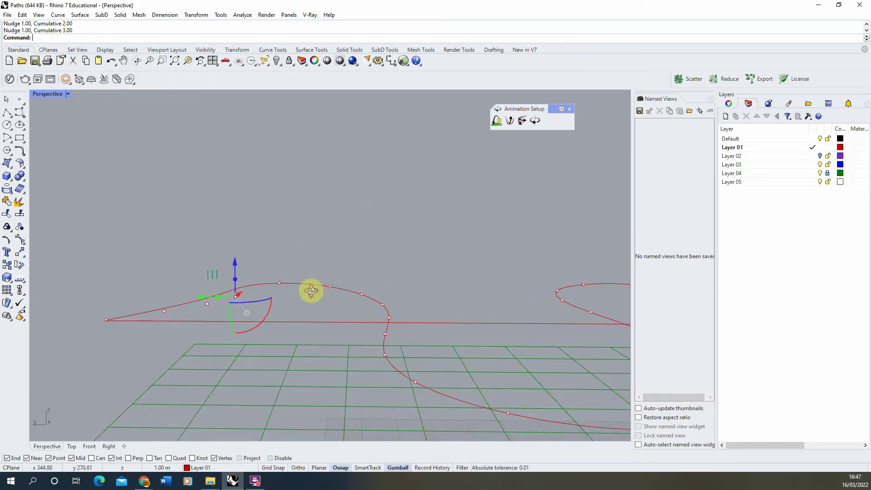
pyautogui.moveTo(268, 263); pyautogui.dragTo(298, 292)
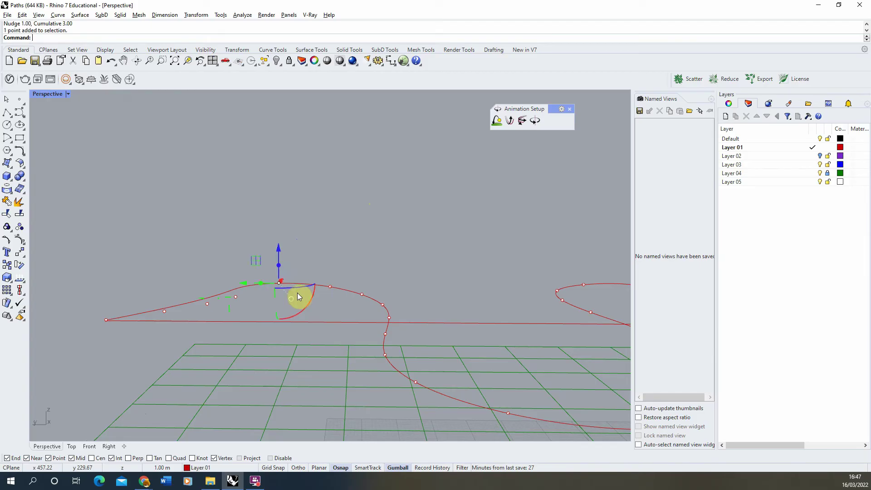
pyautogui.hotkey('alt', 'Down')
pyautogui.hotkey('alt', 'Down')
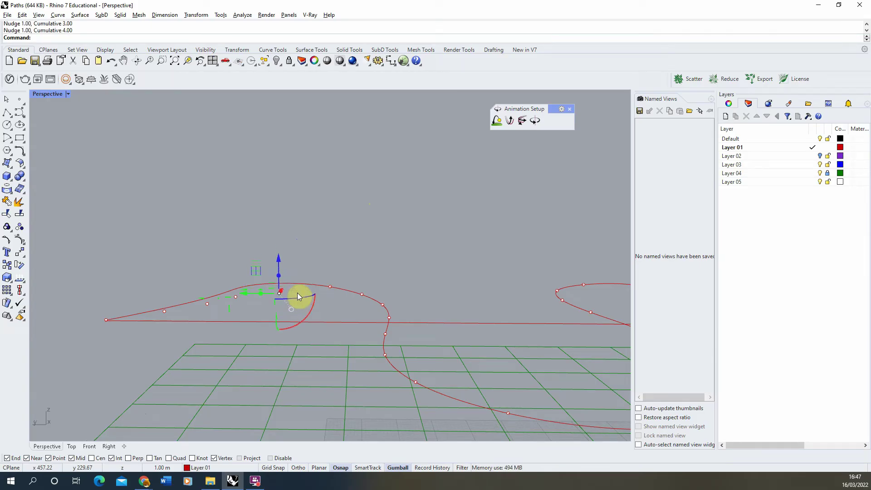
pyautogui.moveTo(318, 263); pyautogui.dragTo(343, 300)
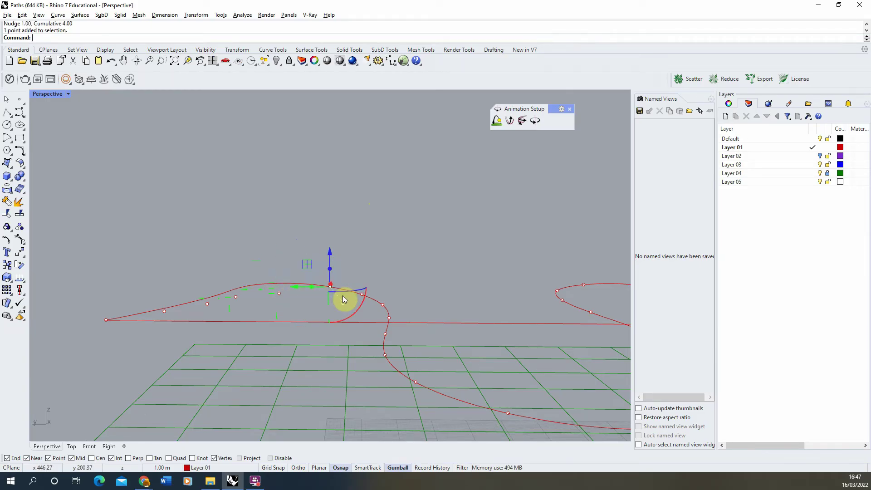
pyautogui.hotkey('alt', 'Down')
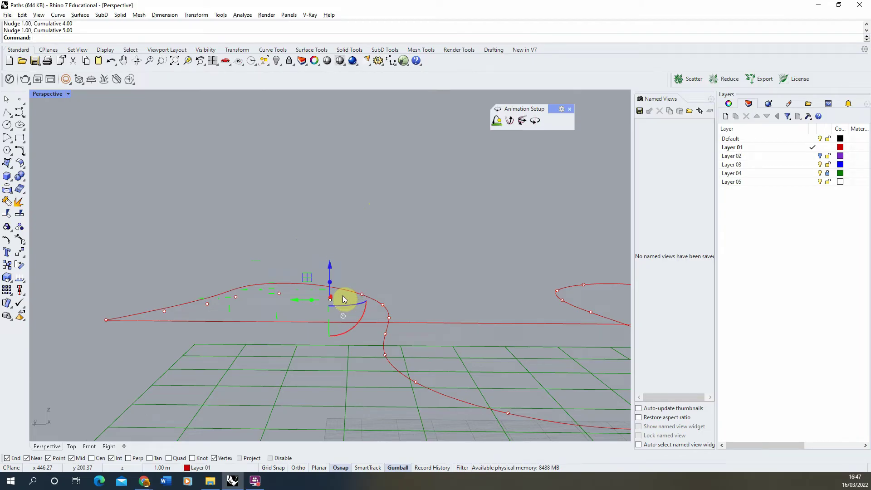
# Nudge the sixth division point after the winding curve's start downward in 1 m steps.
pyautogui.click(373, 236)
pyautogui.moveTo(370, 312); pyautogui.dragTo(368, 306)
pyautogui.hotkey('alt', 'Down')
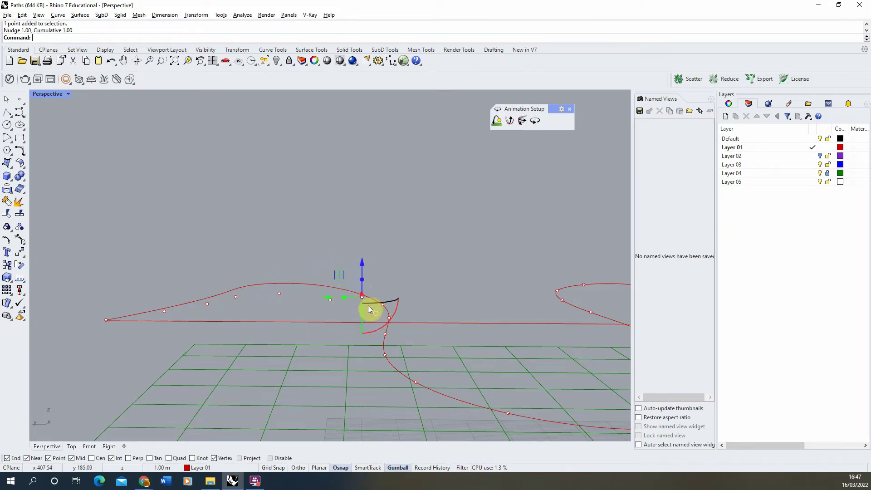
pyautogui.moveTo(352, 245); pyautogui.dragTo(298, 246, button='right')
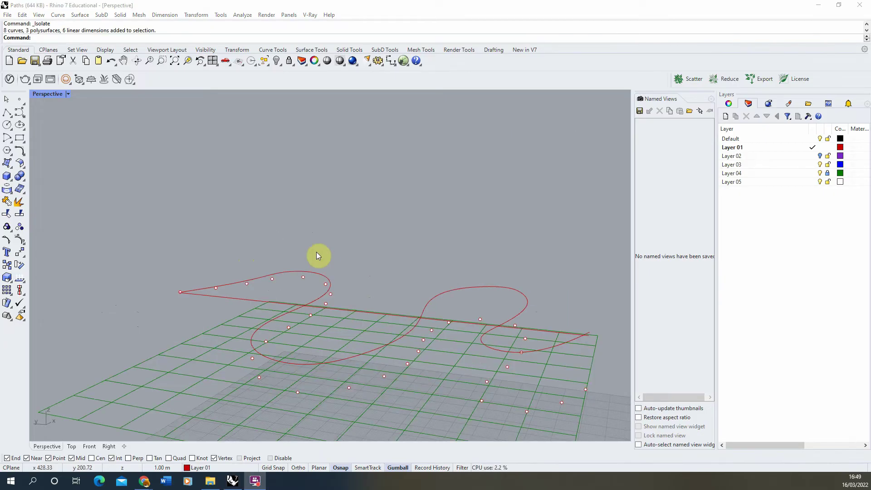
# Start an interpolated curve at the winding curve's start and pass it through the lowered division points around the first bend.
pyautogui.moveTo(317, 254); pyautogui.dragTo(295, 244, button='right')
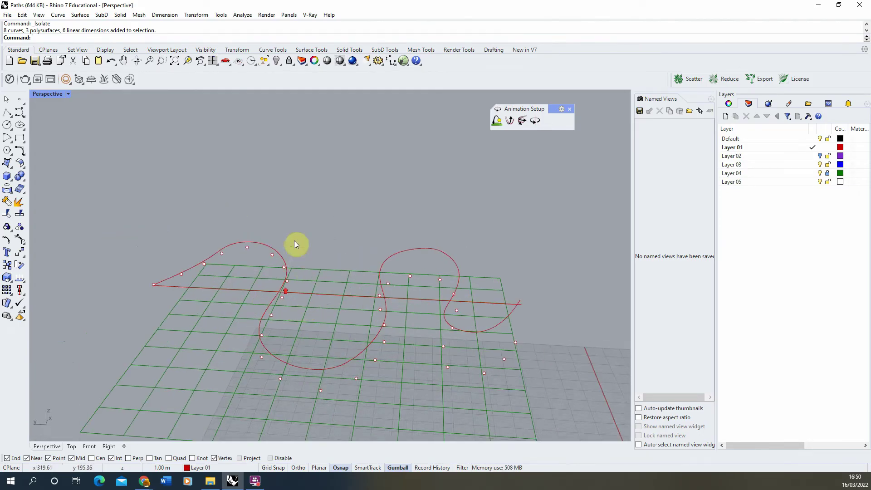
pyautogui.click(24, 117)
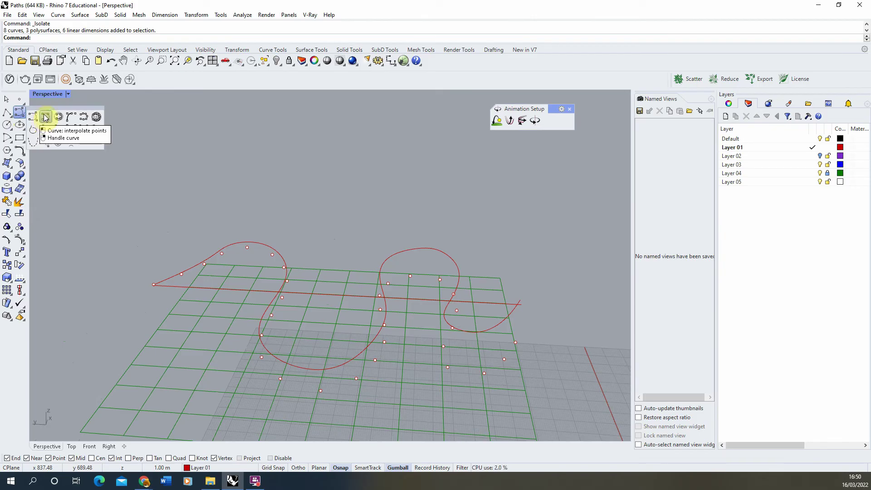
pyautogui.click(46, 119)
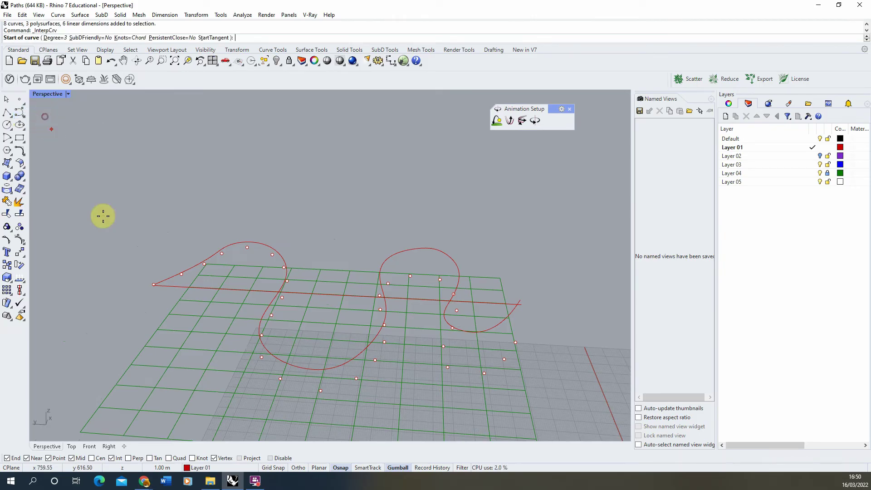
pyautogui.click(153, 284)
pyautogui.click(182, 275)
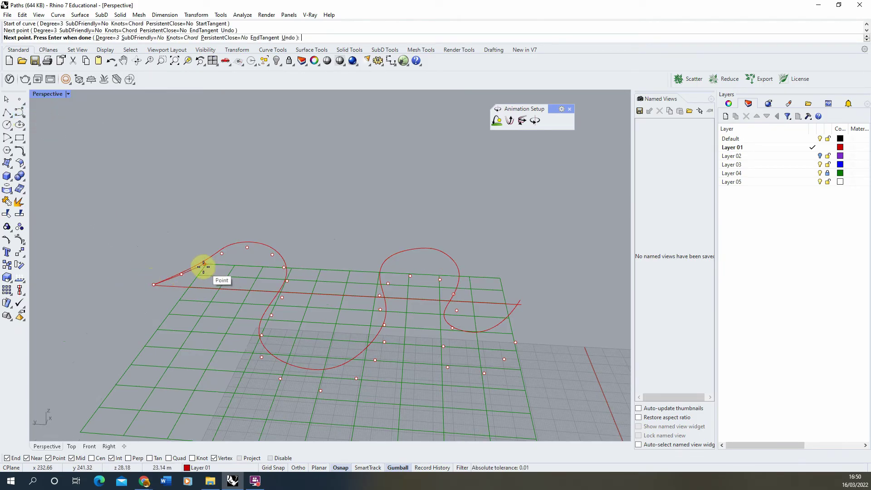
pyautogui.scroll(3, 205, 263)
pyautogui.click(205, 263)
pyautogui.click(231, 248)
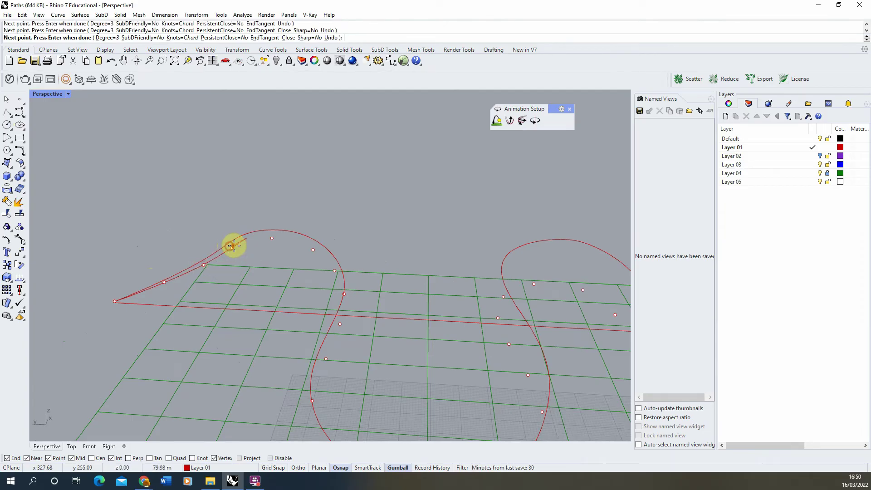
pyautogui.click(272, 238)
pyautogui.click(332, 268)
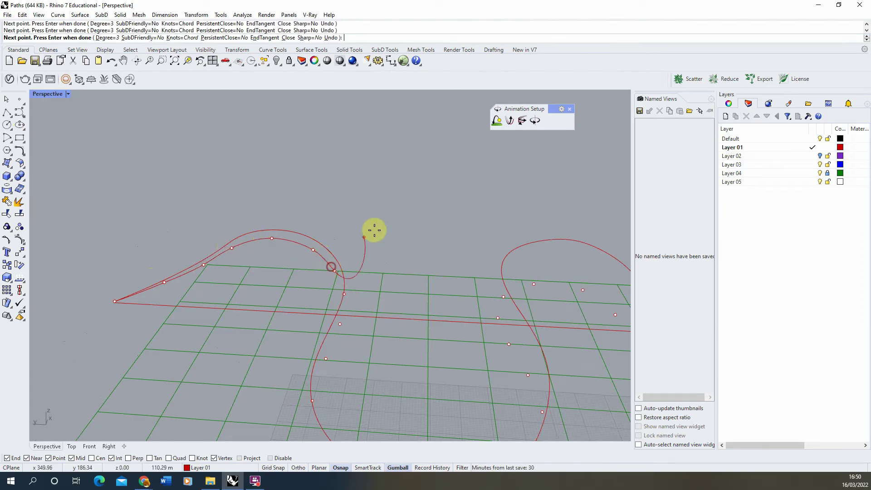
# Continue the interpolated curve through the lowered points across the reference line and into the wide second bend.
pyautogui.moveTo(371, 229); pyautogui.dragTo(235, 262, button='right')
pyautogui.scroll(3, 234, 263)
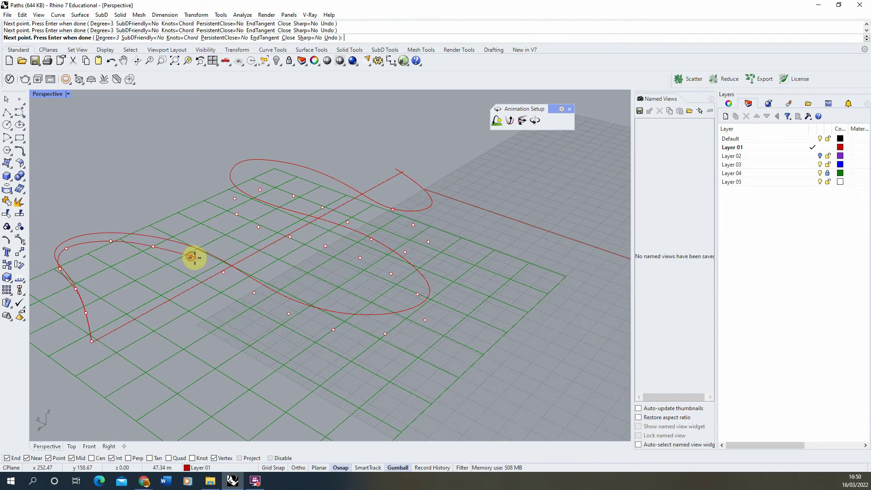
pyautogui.click(230, 276)
pyautogui.click(254, 294)
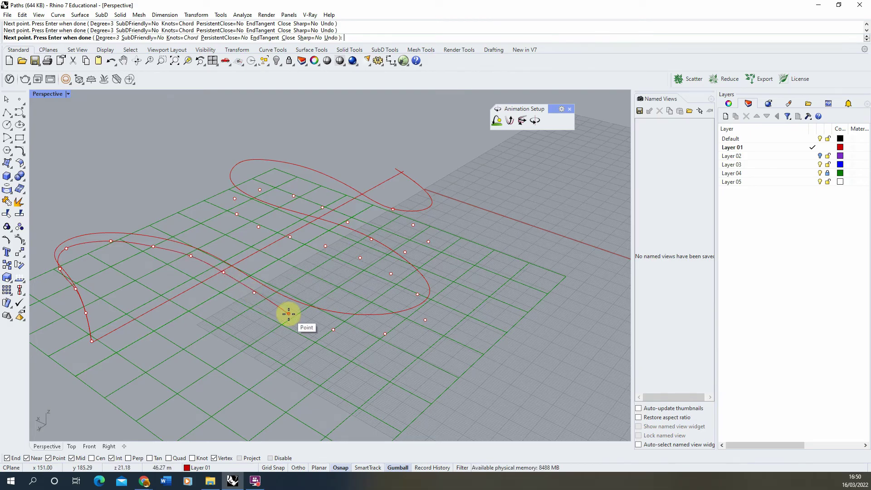
pyautogui.click(288, 313)
pyautogui.click(334, 329)
pyautogui.click(385, 334)
pyautogui.click(426, 320)
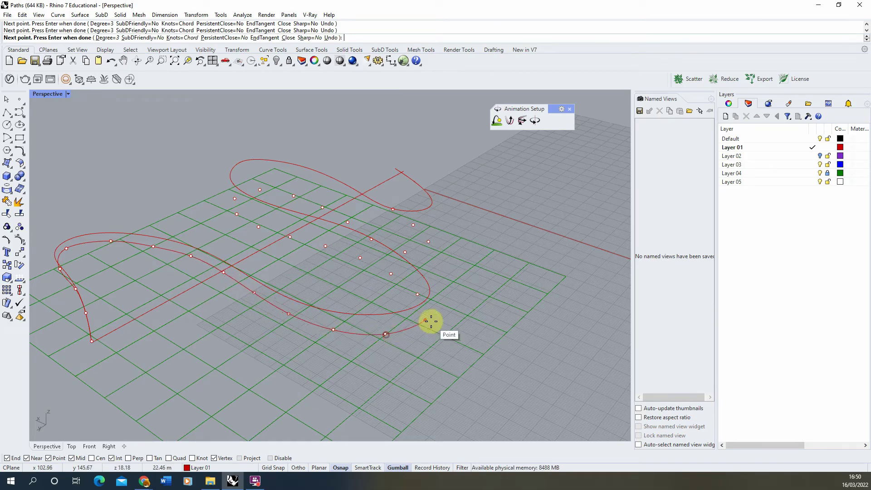
# Carry the interpolated curve back from the second bend through each lowered point around the third bend.
pyautogui.click(391, 273)
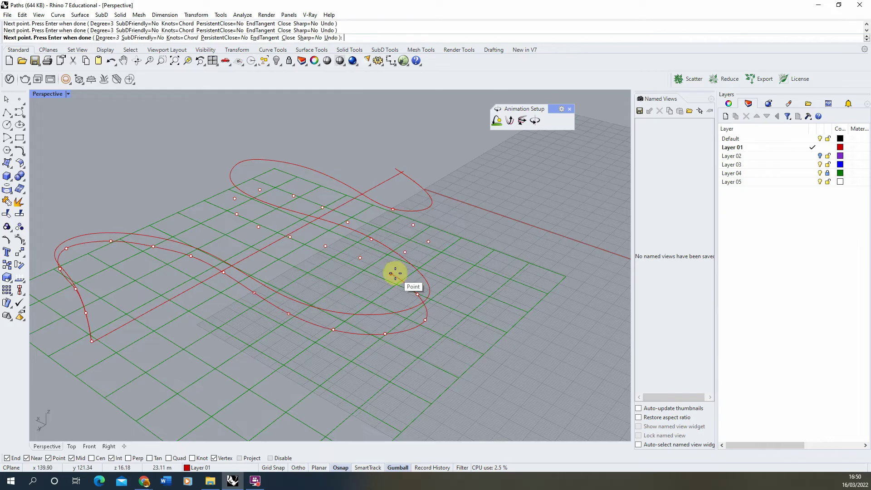
pyautogui.click(360, 258)
pyautogui.click(326, 246)
pyautogui.click(290, 237)
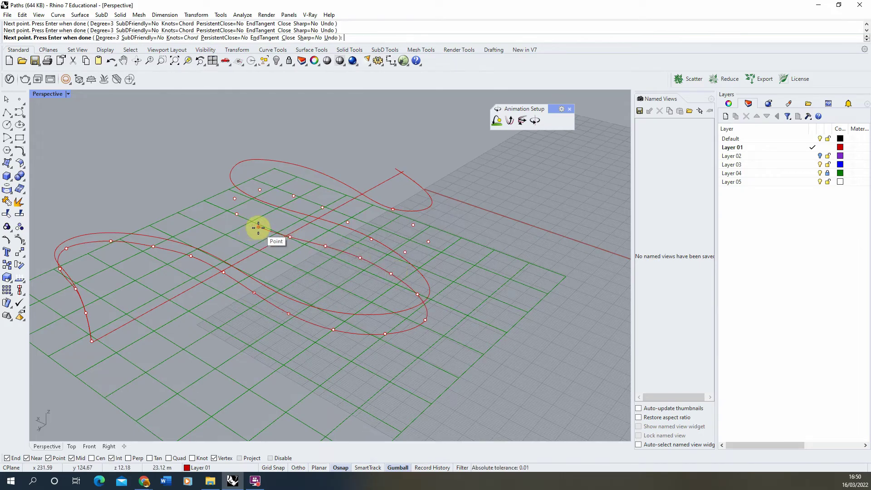
pyautogui.click(237, 216)
pyautogui.click(235, 199)
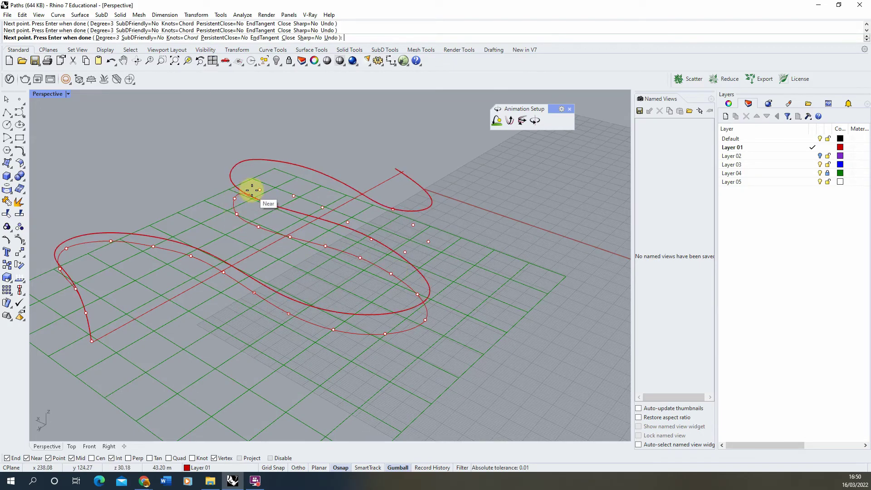
pyautogui.click(260, 190)
pyautogui.click(294, 196)
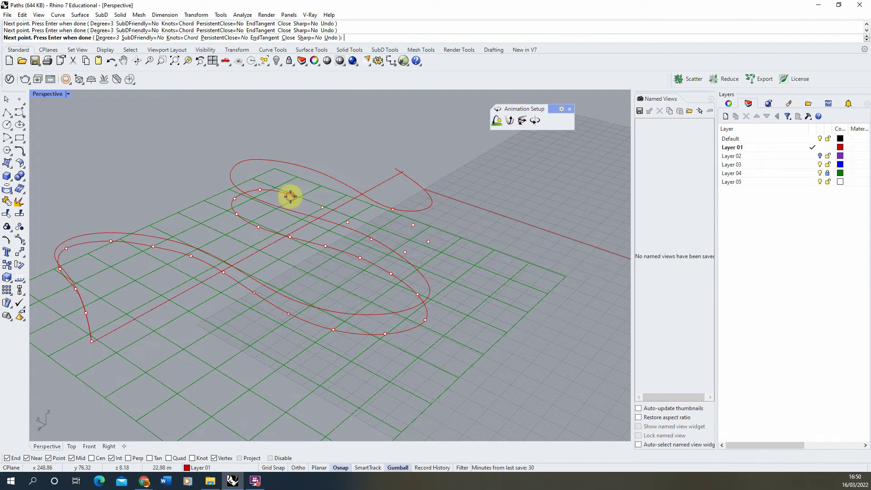
pyautogui.click(323, 208)
# Snap the interpolated curve to the remaining lowered points around the last bend and finish it at the final point.
pyautogui.moveTo(349, 223); pyautogui.dragTo(369, 292, button='right')
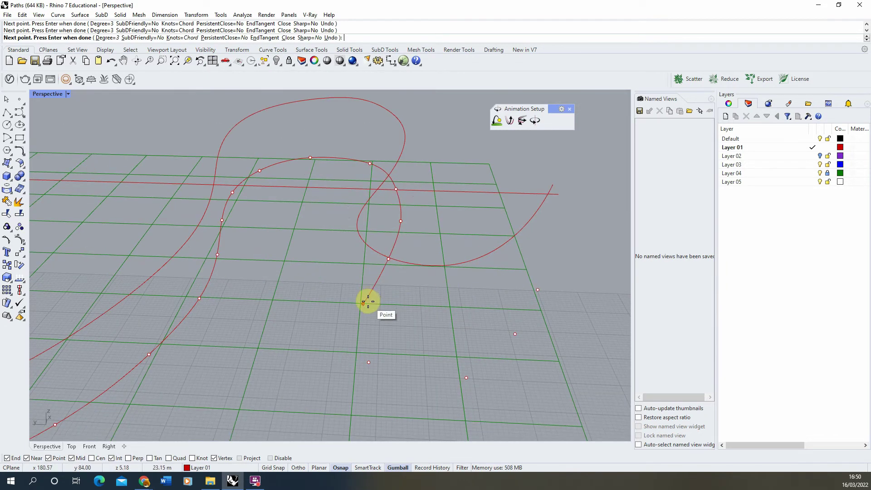
pyautogui.click(363, 303)
pyautogui.click(467, 377)
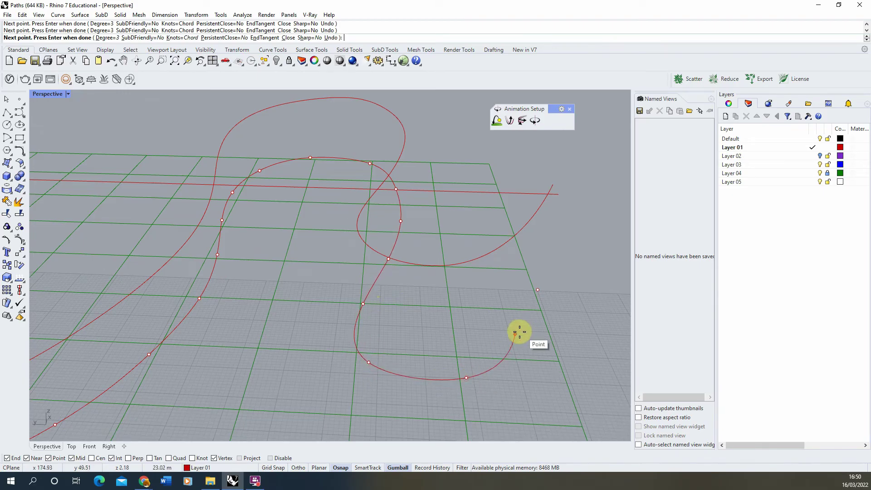
pyautogui.click(515, 334)
pyautogui.click(541, 289)
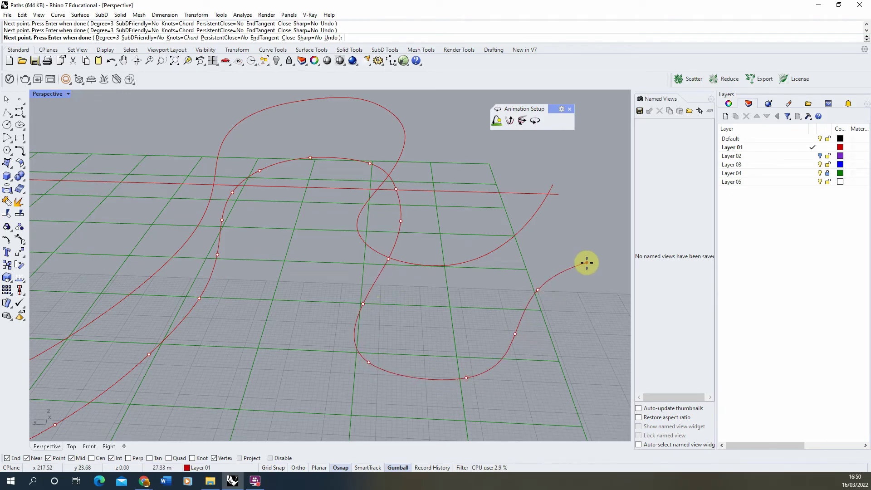
pyautogui.press('Return')
# Restore the hidden terrain solids and dimensions with Unisolate.
pyautogui.moveTo(585, 261); pyautogui.dragTo(316, 274, button='right')
pyautogui.moveTo(273, 273); pyautogui.dragTo(220, 244, button='right')
pyautogui.moveTo(218, 244); pyautogui.dragTo(472, 360)
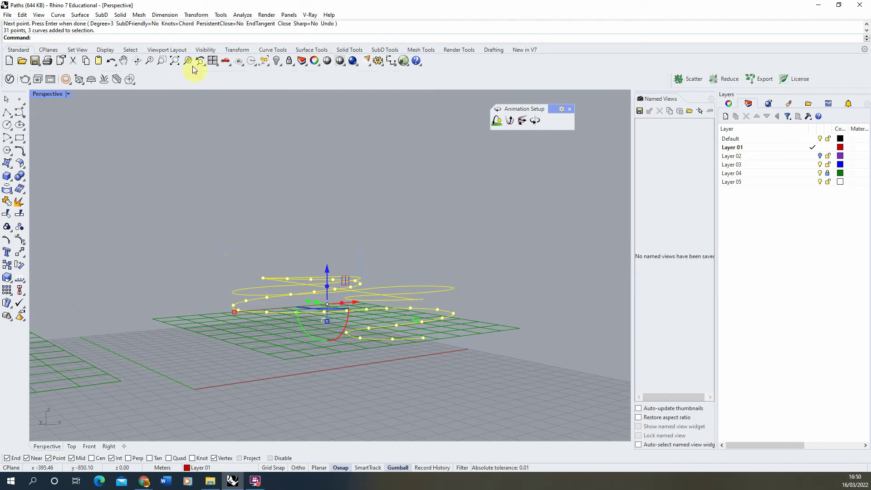
pyautogui.click(278, 64)
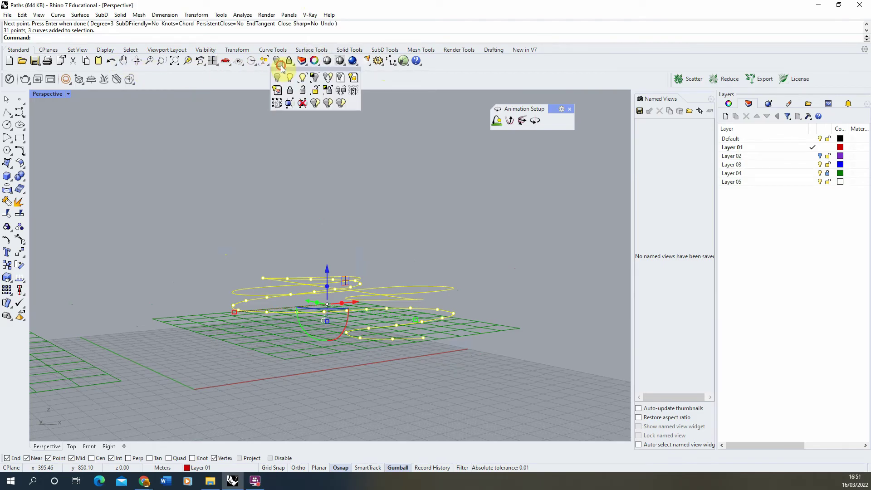
pyautogui.rightClick(317, 79)
pyautogui.moveTo(321, 165); pyautogui.dragTo(100, 279, button='right')
pyautogui.scroll(-2, 264, 292)
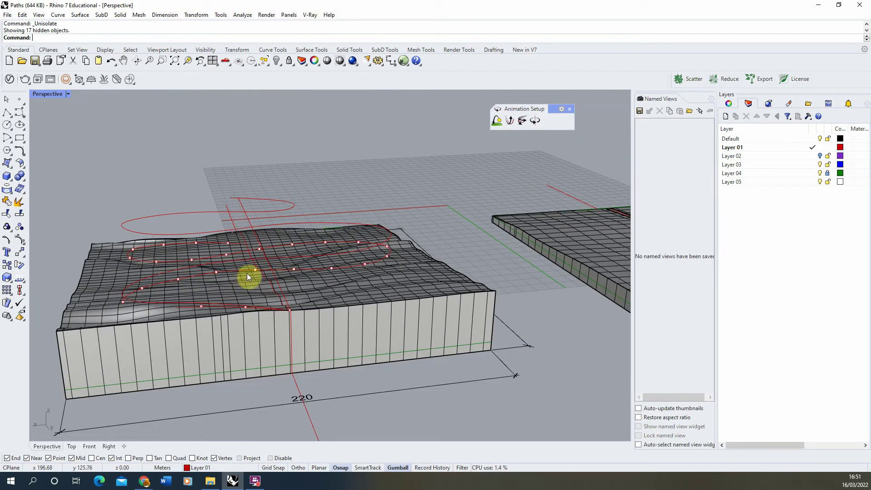
# Isolate the new sloped curve on the rugged terrain together with the closed path profile at the neighbouring terrain's edge.
pyautogui.click(267, 270)
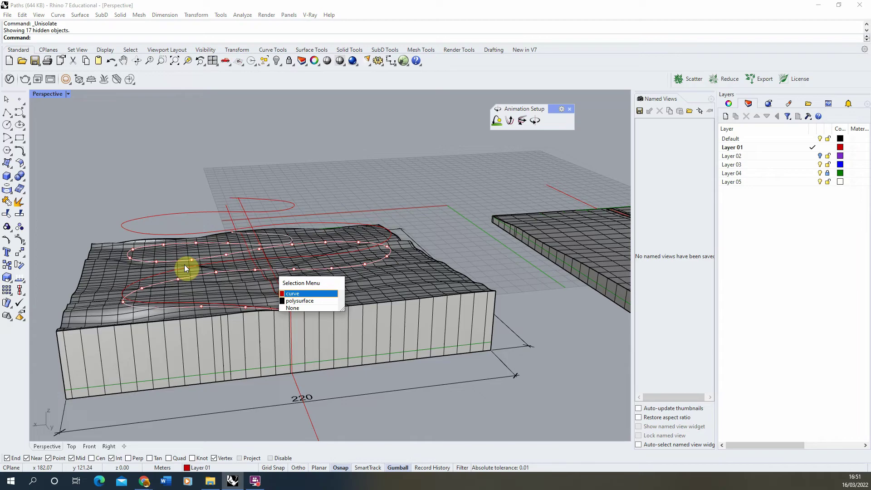
pyautogui.click(308, 295)
pyautogui.scroll(-3, 145, 289)
pyautogui.scroll(5, 436, 295)
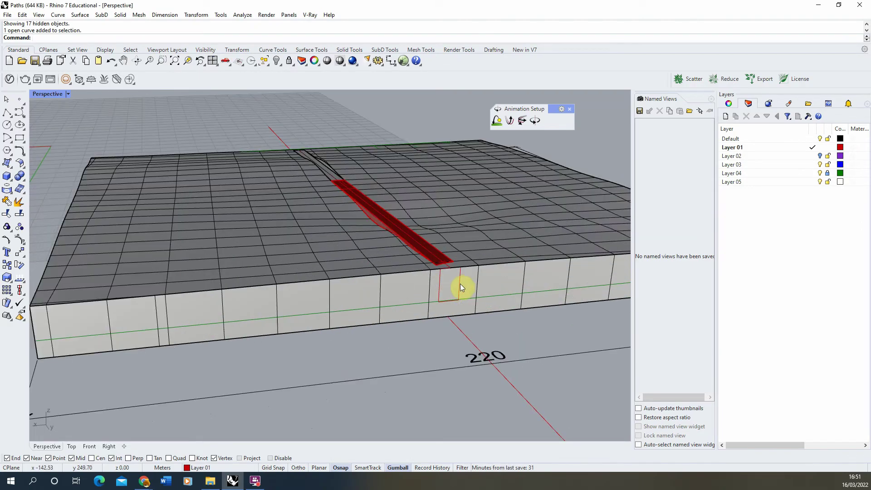
pyautogui.keyDown('shift'); pyautogui.click(460, 285); pyautogui.keyUp('shift')
pyautogui.click(505, 310)
pyautogui.scroll(-4, 507, 308)
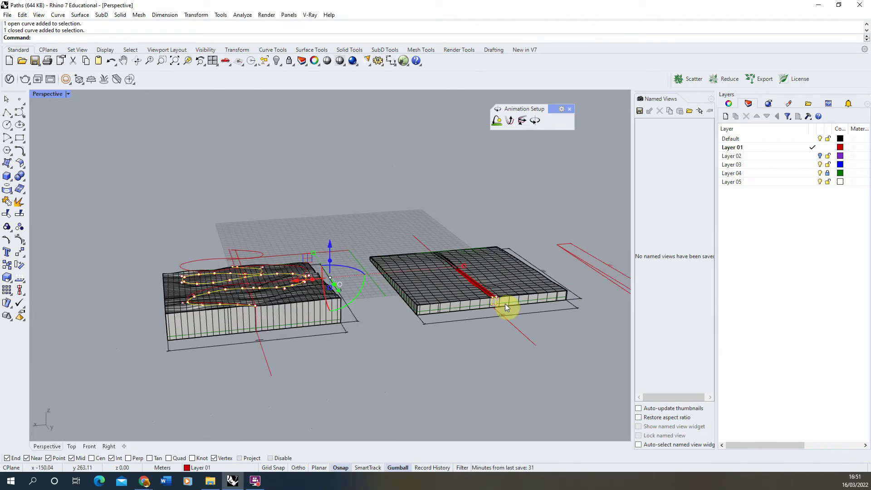
pyautogui.scroll(3, 307, 284)
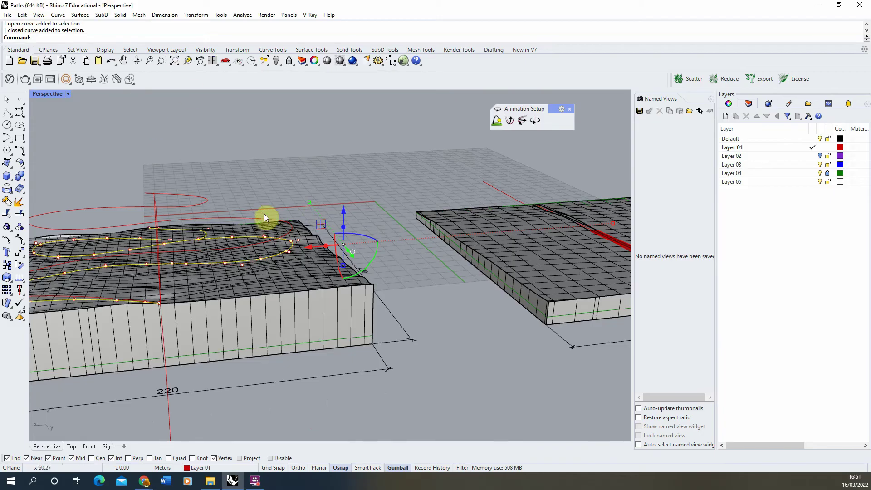
pyautogui.click(280, 66)
pyautogui.click(314, 78)
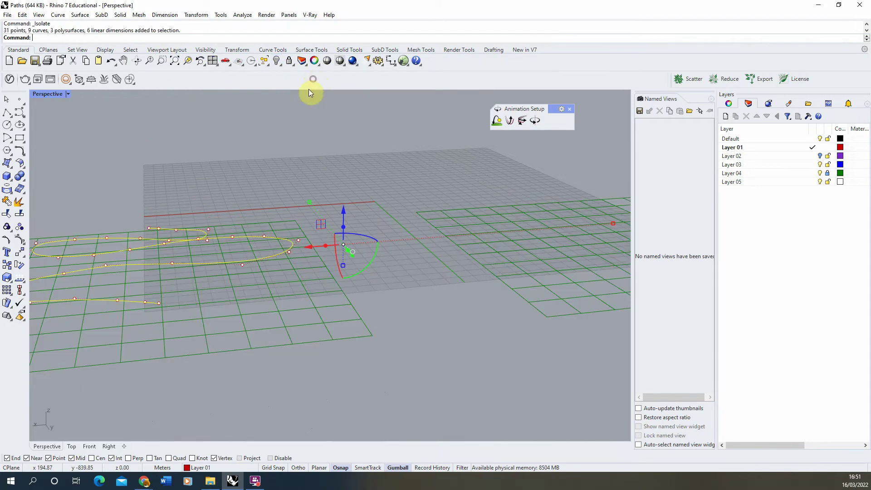
# Select only the closed path profile at the neighbouring terrain's edge.
pyautogui.press('Escape')
pyautogui.scroll(-3, 276, 173)
pyautogui.scroll(2, 445, 239)
pyautogui.click(466, 234)
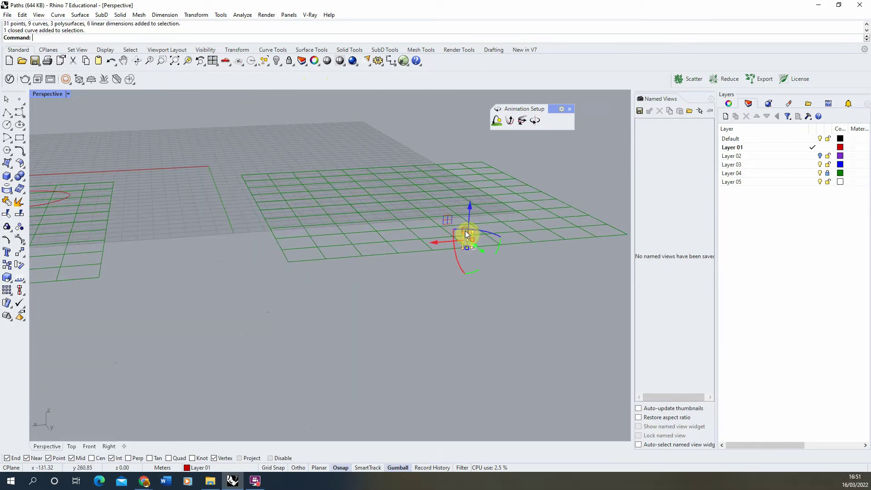
pyautogui.click(7, 266)
pyautogui.scroll(2, 467, 230)
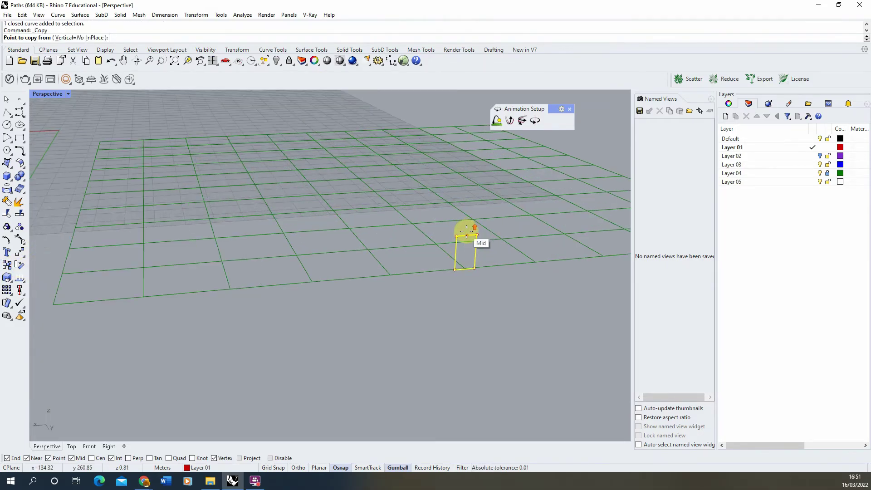
pyautogui.click(467, 233)
pyautogui.scroll(-5, 539, 249)
pyautogui.scroll(5, 446, 251)
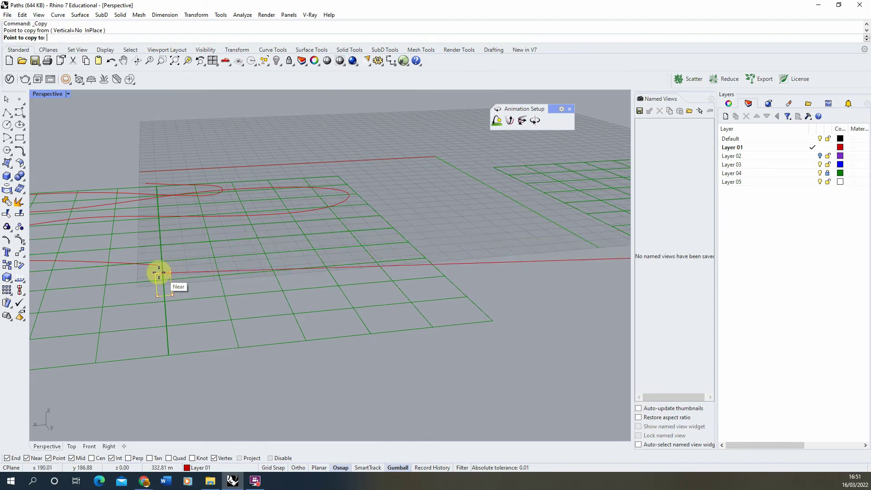
pyautogui.click(198, 270)
pyautogui.press('Return')
pyautogui.scroll(-5, 451, 274)
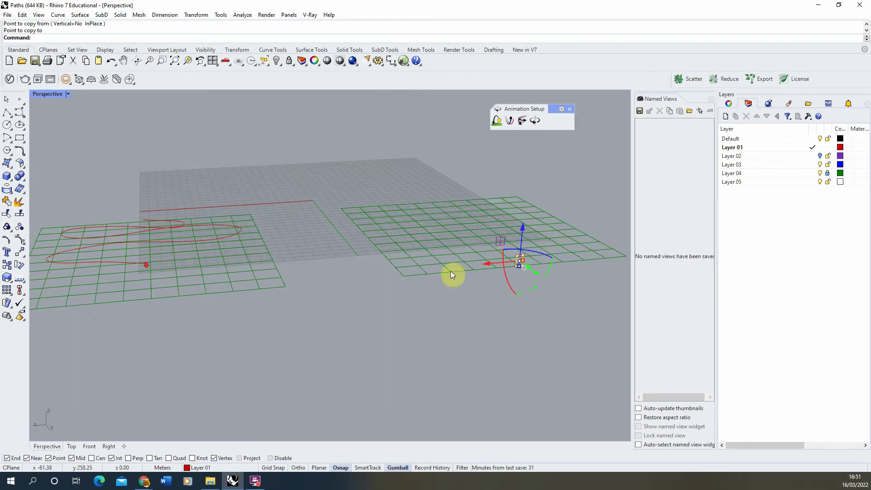
# Copy the closed path profile from its top edge's midpoint onto the end of the sloped curve.
pyautogui.click(14, 266)
pyautogui.scroll(4, 529, 249)
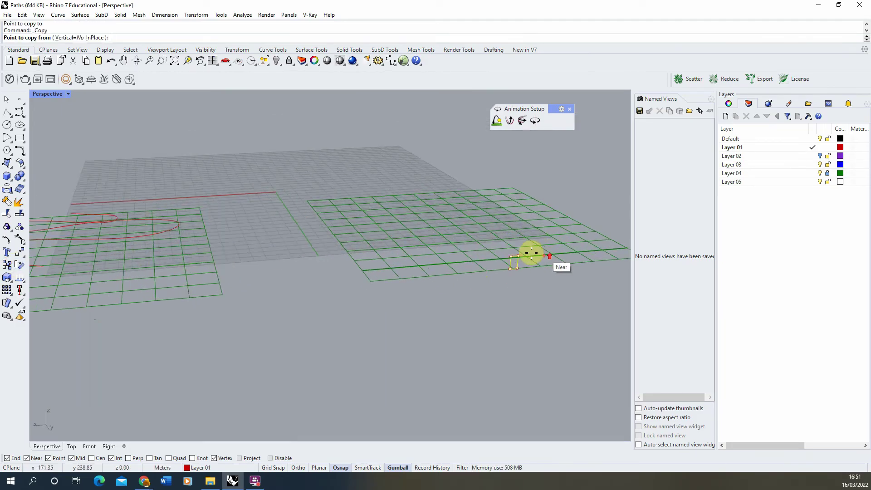
pyautogui.click(498, 259)
pyautogui.scroll(-4, 520, 259)
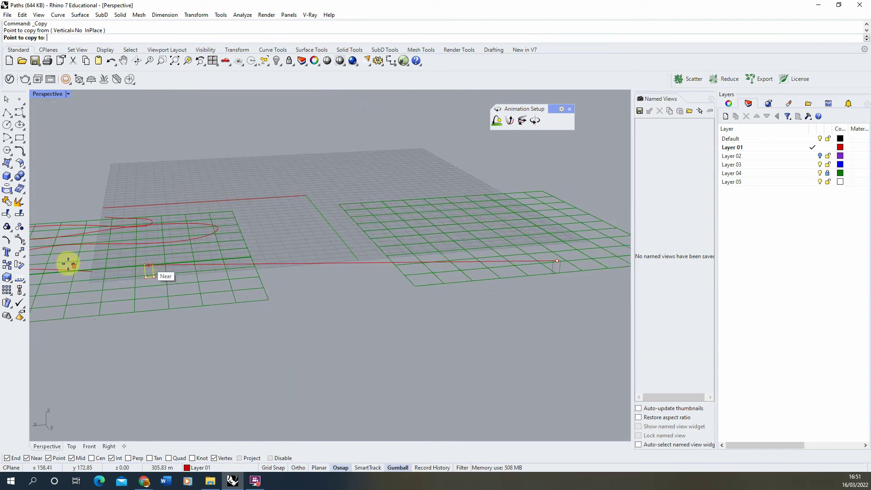
pyautogui.scroll(4, 70, 260)
pyautogui.click(186, 291)
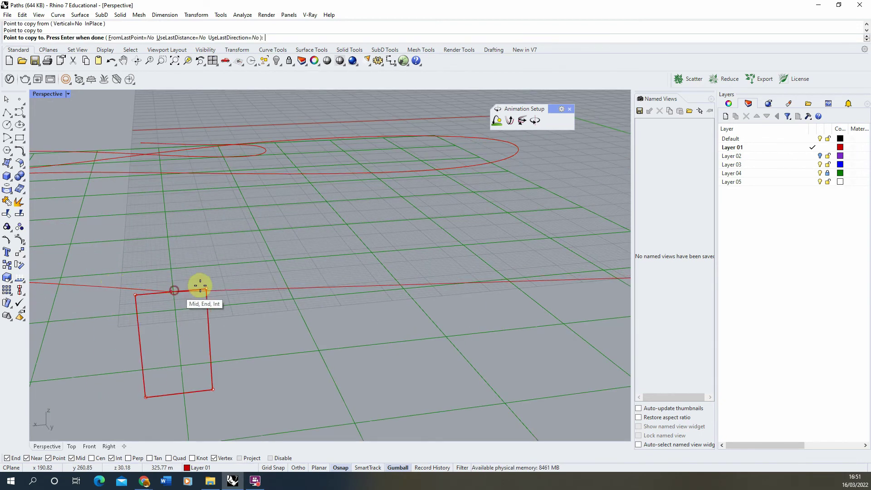
pyautogui.press('Return')
# Rotate the copied profile about its top edge's midpoint so that edge lines up with the sloped curve.
pyautogui.click(206, 283)
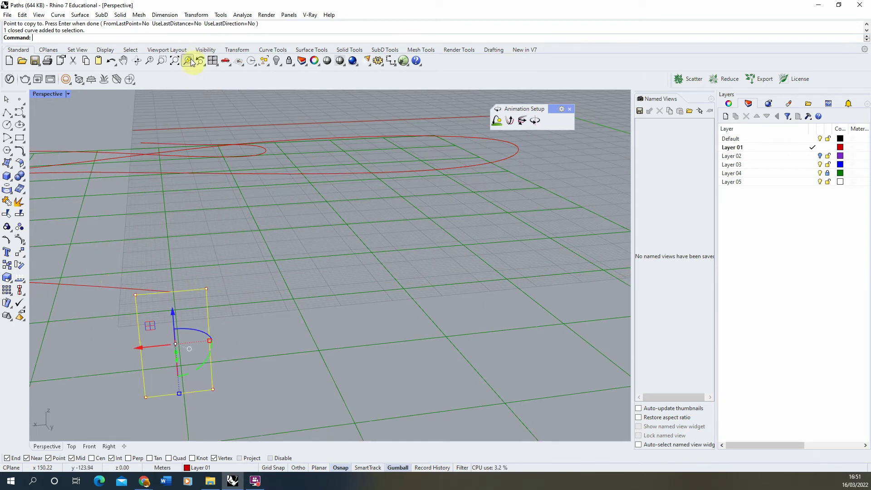
pyautogui.click(192, 61)
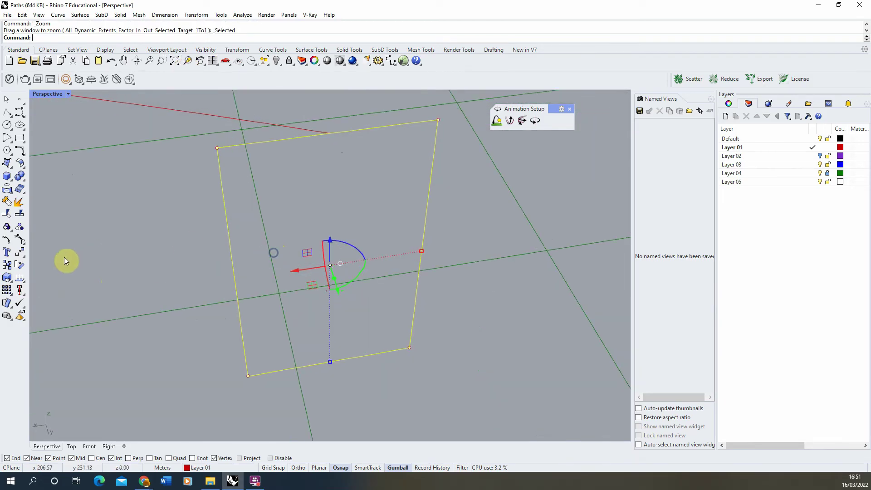
pyautogui.scroll(-3, 200, 283)
pyautogui.moveTo(209, 264); pyautogui.dragTo(178, 248, button='right')
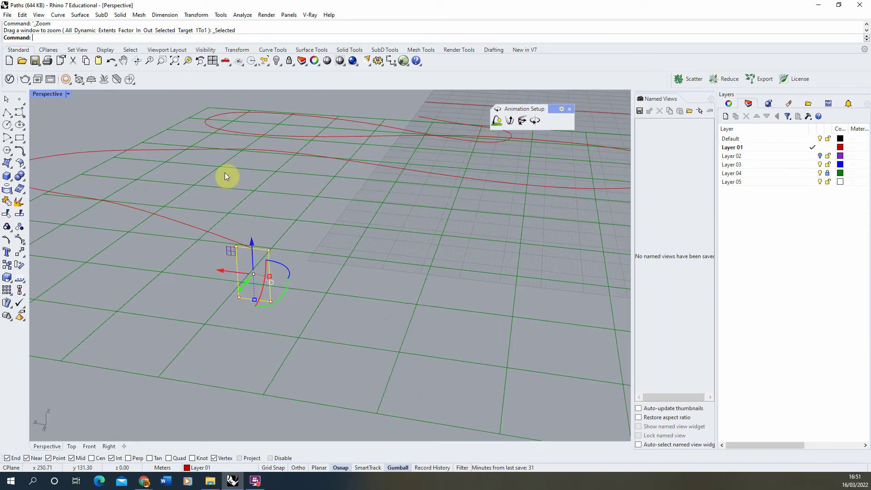
pyautogui.click(21, 267)
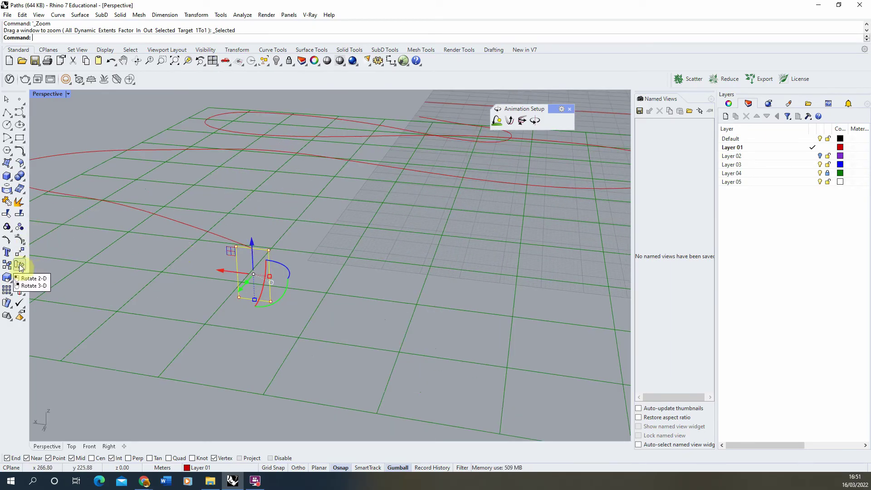
pyautogui.scroll(4, 234, 245)
pyautogui.click(265, 250)
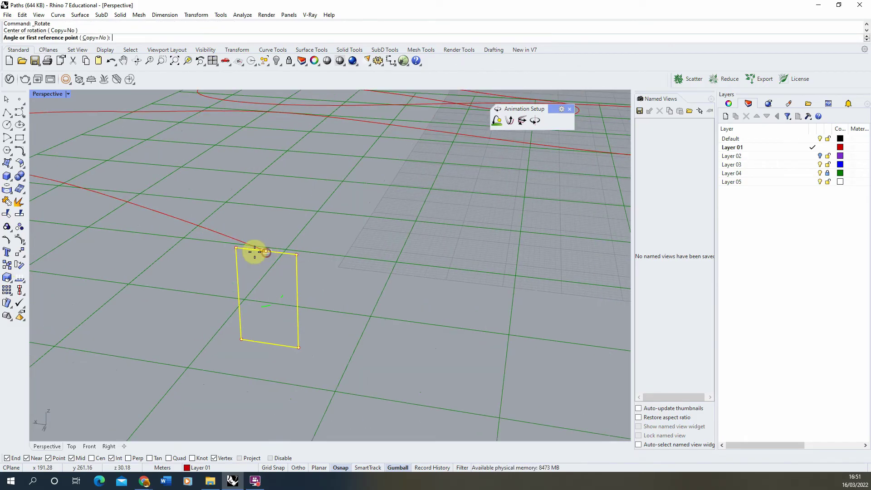
pyautogui.click(236, 247)
pyautogui.scroll(4, 235, 236)
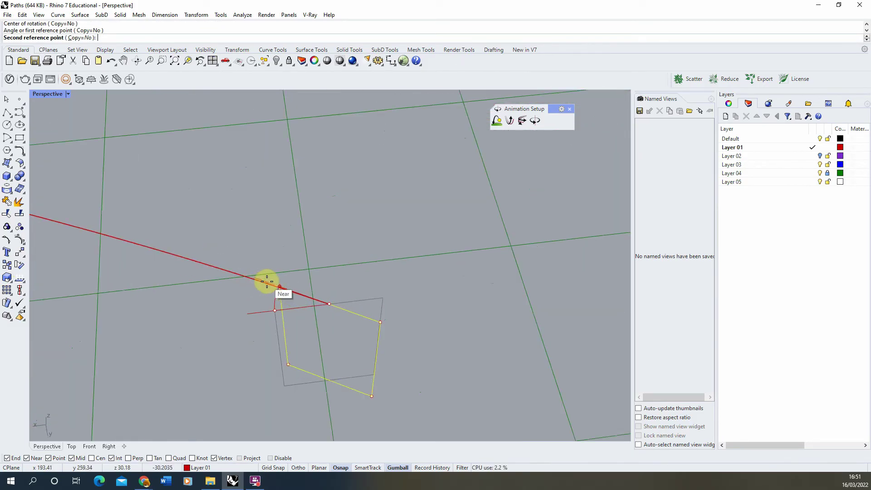
pyautogui.click(299, 294)
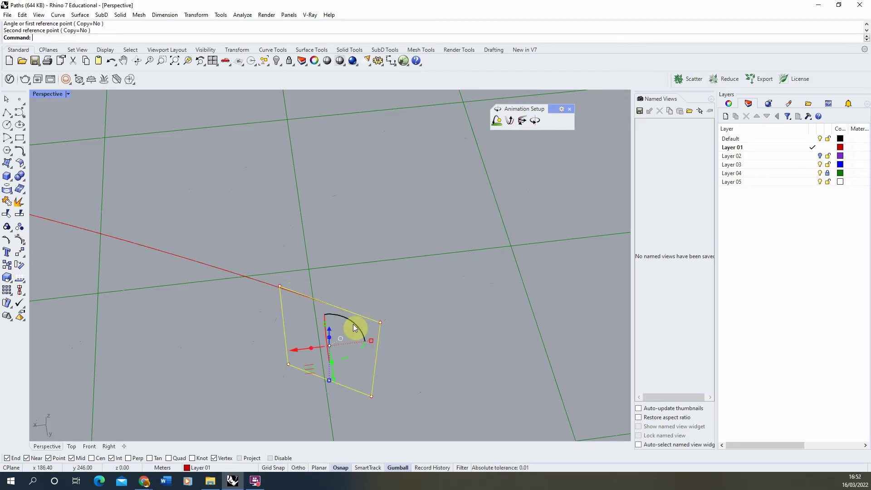
# Rotate the profile around its vertical axis with the gumball so it stands perpendicular to the curve.
pyautogui.moveTo(344, 295); pyautogui.dragTo(328, 279, button='right')
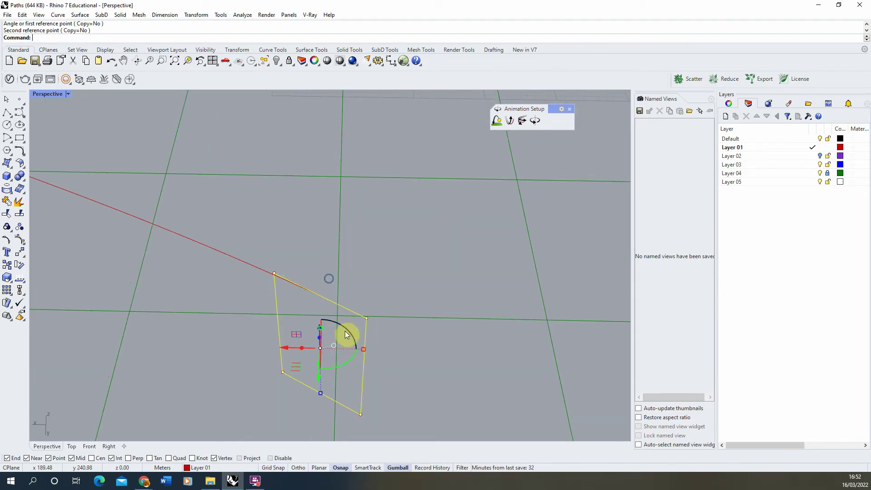
pyautogui.moveTo(347, 331); pyautogui.dragTo(290, 296)
pyautogui.click(406, 286)
pyautogui.moveTo(405, 286); pyautogui.dragTo(281, 274, button='right')
# Copy the profile from its bottom edge's midpoint to its top edge's midpoint, stacking the duplicate directly above.
pyautogui.click(280, 273)
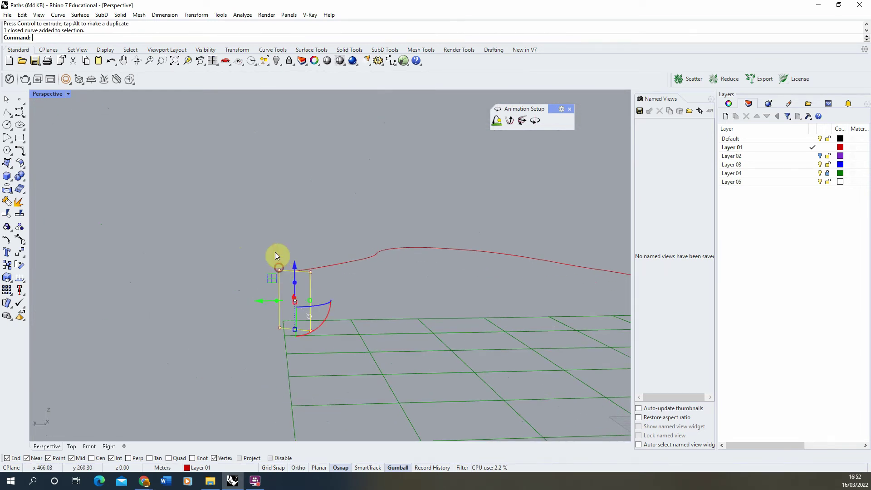
pyautogui.click(19, 294)
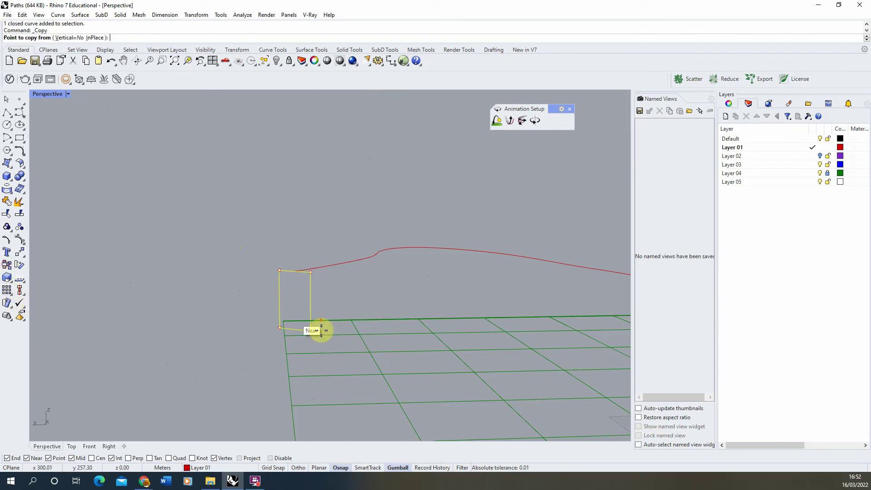
pyautogui.click(294, 330)
pyautogui.click(304, 268)
pyautogui.press('Return')
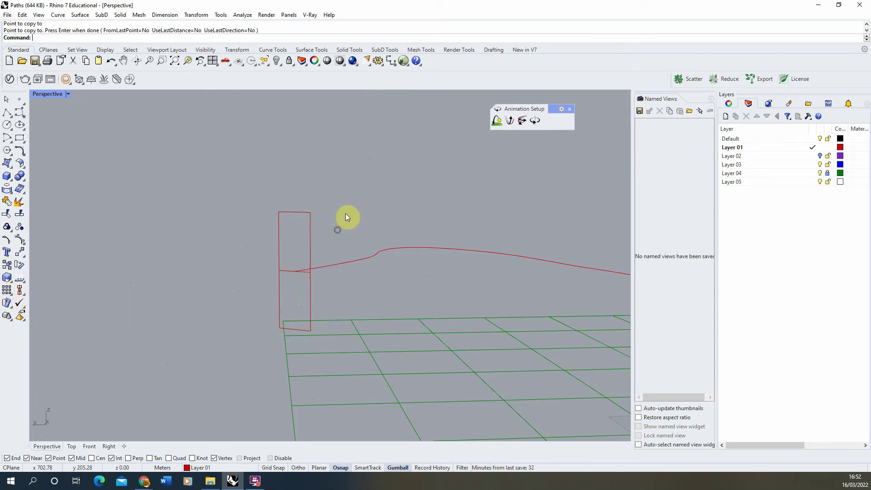
# Sweep the lower profile along the sloped curve with Sweep1, using Freeform frames and unchanged cross sections.
pyautogui.write('Sweep1')
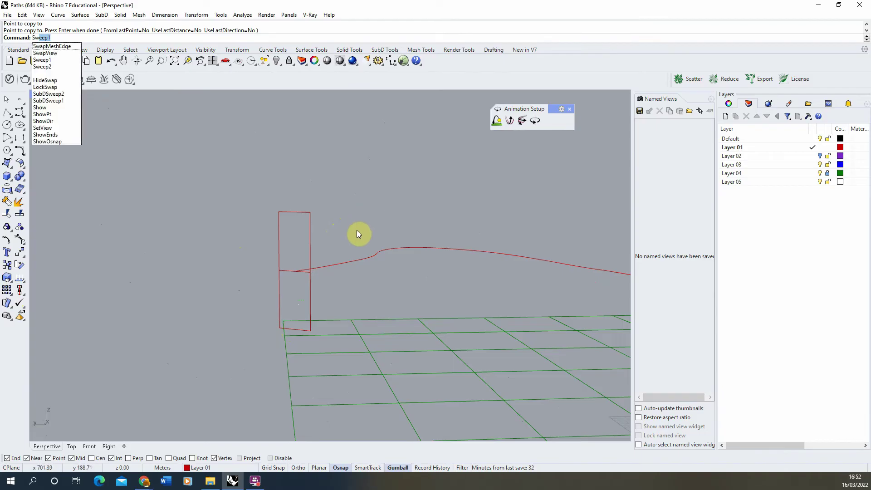
pyautogui.press('Return')
pyautogui.click(341, 267)
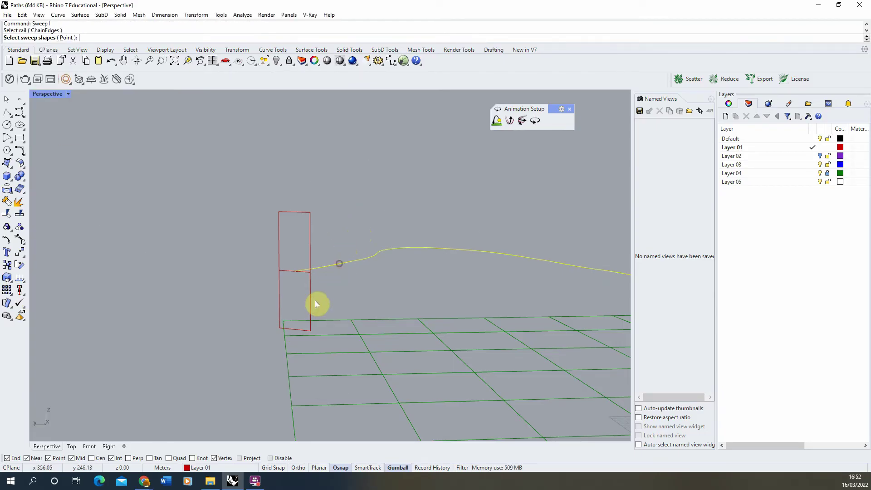
pyautogui.click(310, 297)
pyautogui.press('Return')
pyautogui.press('Return')
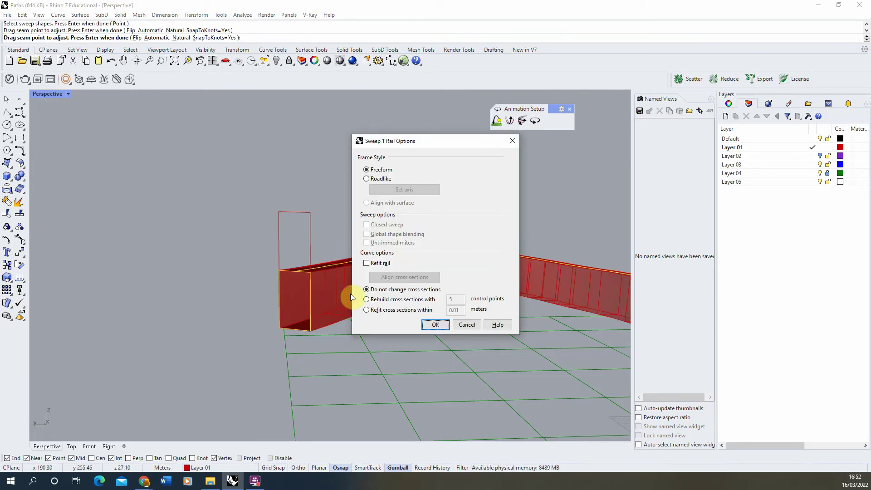
pyautogui.click(433, 325)
# Sweep the upper profile along the same sloped curve with Sweep1, keeping the default rail options.
pyautogui.press('Return')
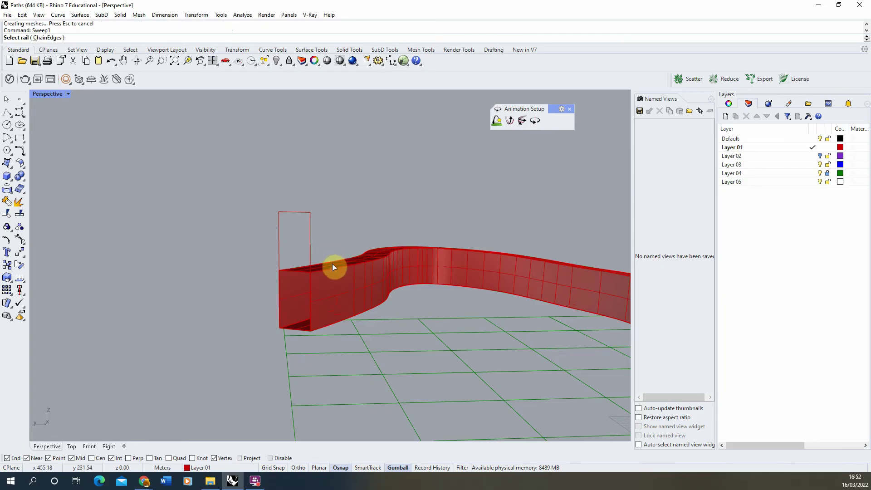
pyautogui.click(332, 263)
pyautogui.click(369, 290)
pyautogui.click(311, 239)
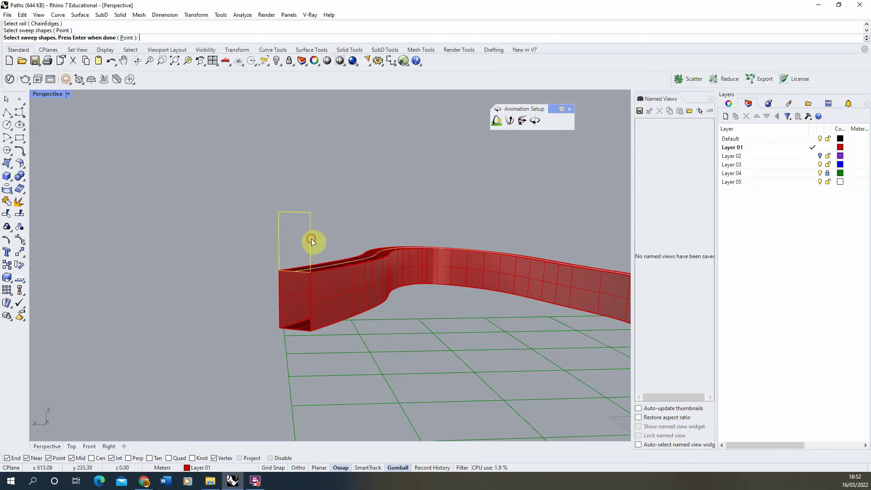
pyautogui.press('Return')
pyautogui.press('Return')
pyautogui.click(435, 324)
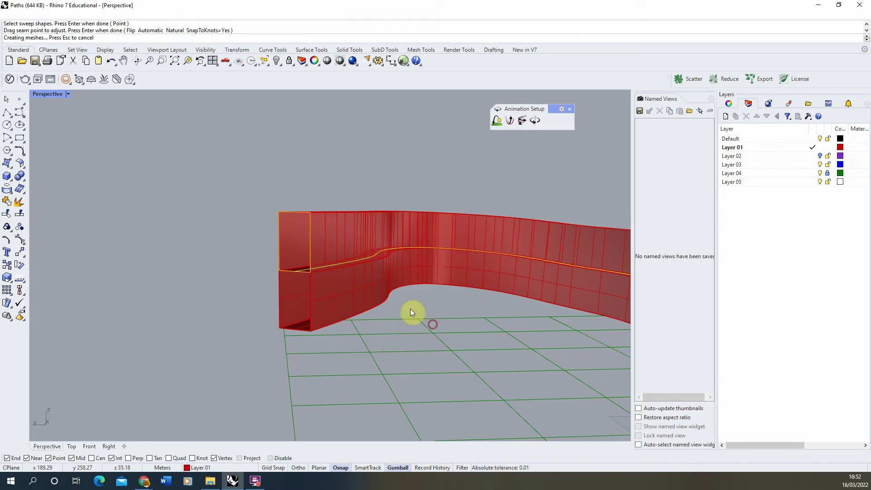
# Cap both the upper and lower sweeps into closed solids.
pyautogui.click(342, 239)
pyautogui.keyDown('shift'); pyautogui.click(370, 283); pyautogui.keyUp('shift')
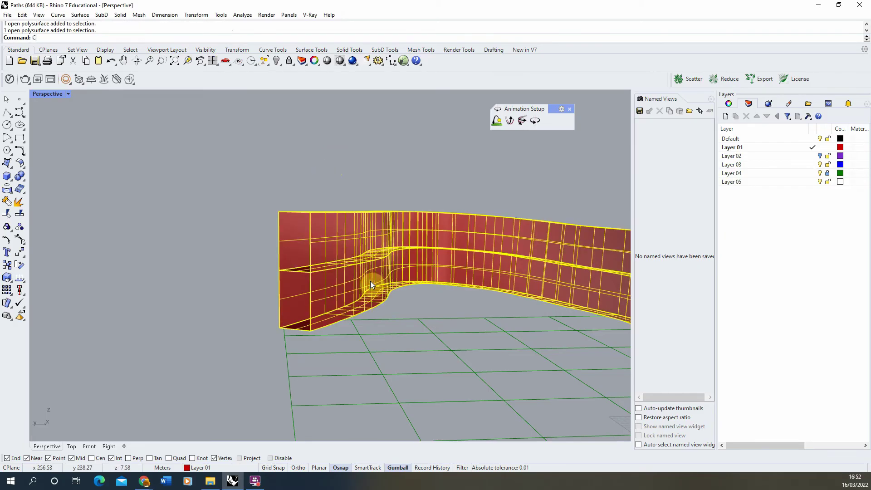
pyautogui.press('Return')
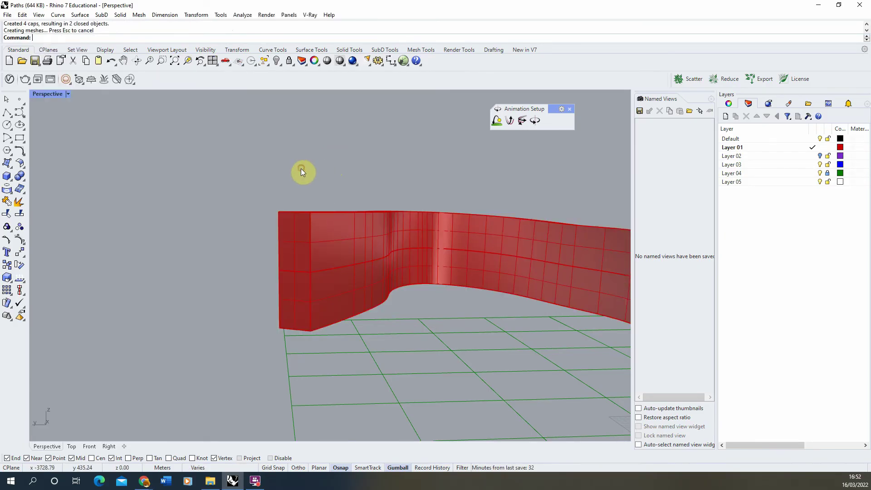
# Extrude the two end faces at the profile end of the swept path outward about 30 m as solids.
pyautogui.write('ExtrudeSrf')
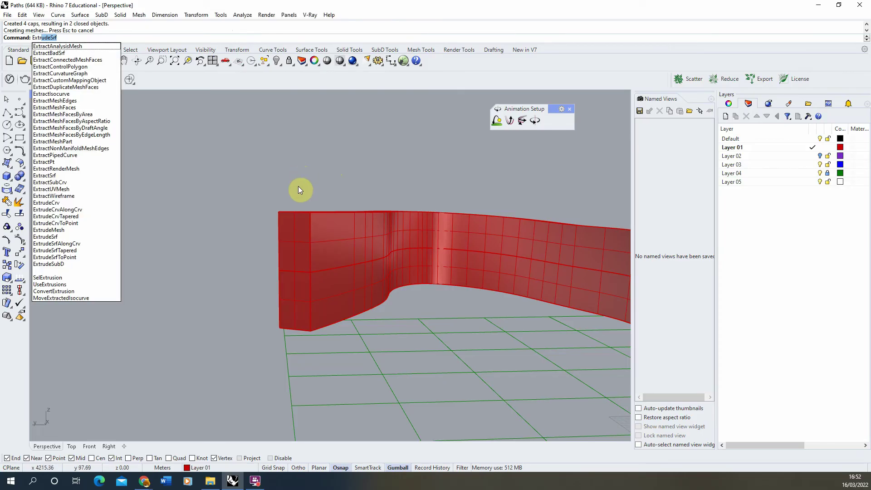
pyautogui.press('Return')
pyautogui.click(293, 284)
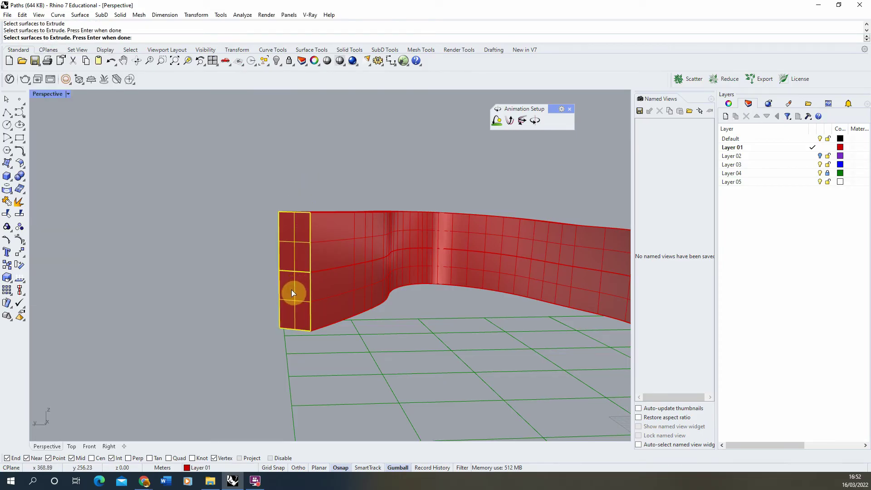
pyautogui.press('Return')
pyautogui.click(190, 284)
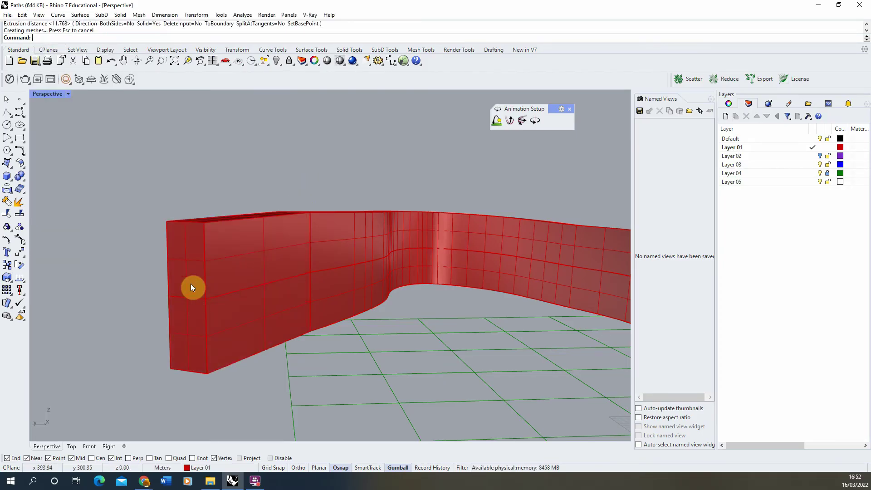
# Extrude the two end faces at the opposite end of the swept path outward about 38 m as solids.
pyautogui.scroll(-5, 411, 263)
pyautogui.moveTo(412, 262); pyautogui.dragTo(238, 262, button='right')
pyautogui.scroll(5, 288, 358)
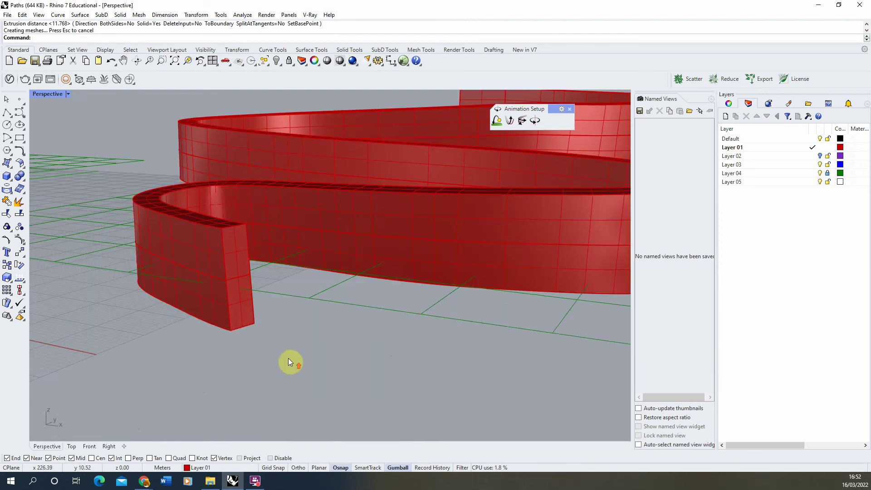
pyautogui.rightClick(236, 255)
pyautogui.click(244, 308)
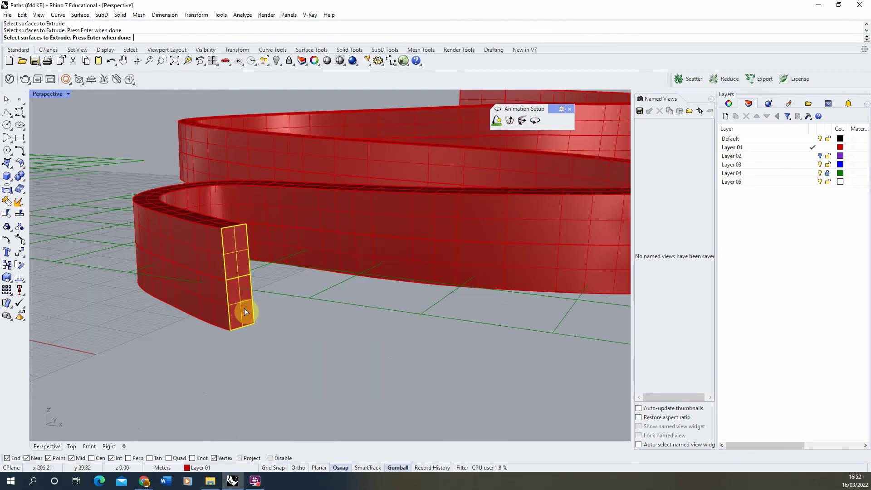
pyautogui.press('Return')
pyautogui.scroll(-3, 244, 309)
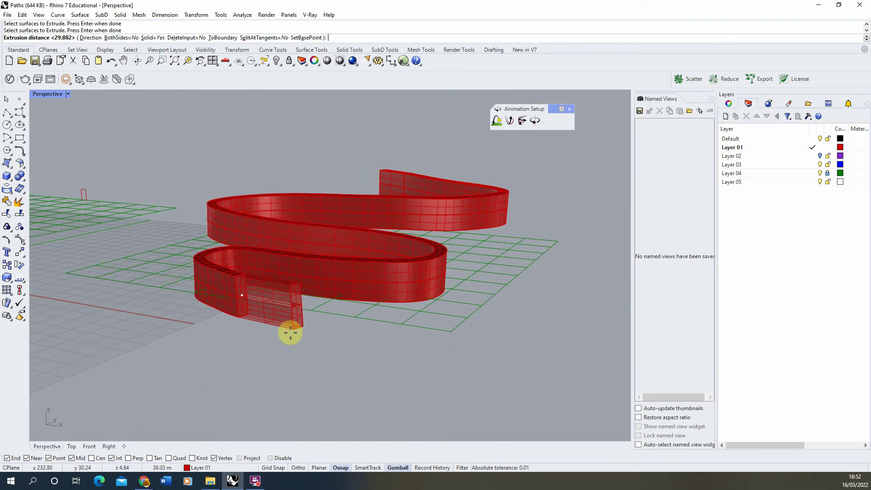
pyautogui.click(299, 334)
# Boolean-union the upper swept path solid with its two extruded end extensions.
pyautogui.moveTo(298, 334); pyautogui.dragTo(168, 296, button='right')
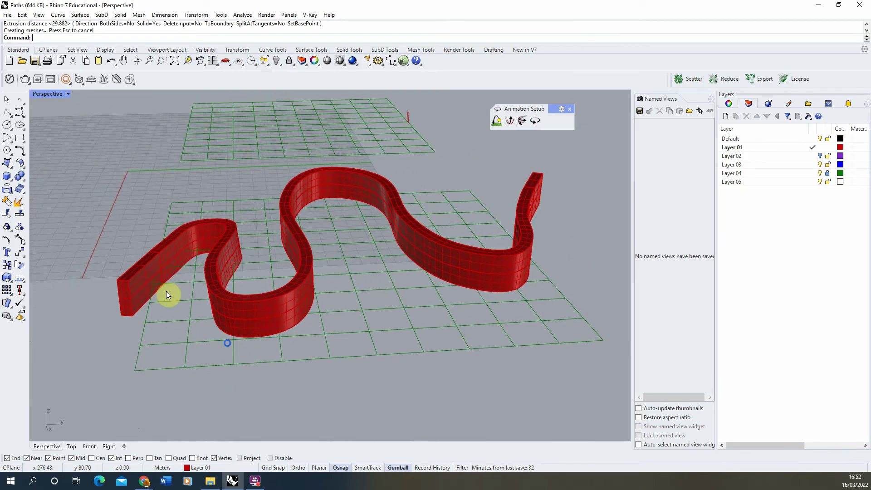
pyautogui.scroll(5, 153, 268)
pyautogui.click(153, 271)
pyautogui.click(188, 226)
pyautogui.scroll(-3, 188, 226)
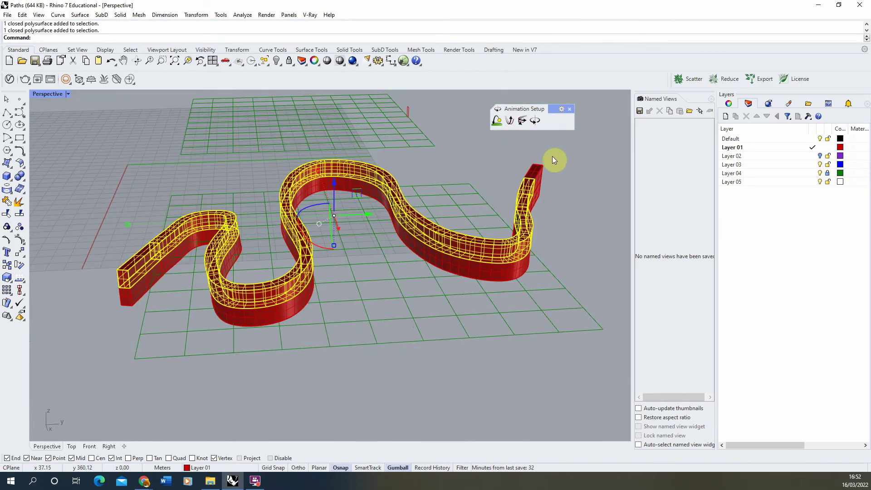
pyautogui.moveTo(472, 171); pyautogui.dragTo(112, 122, button='right')
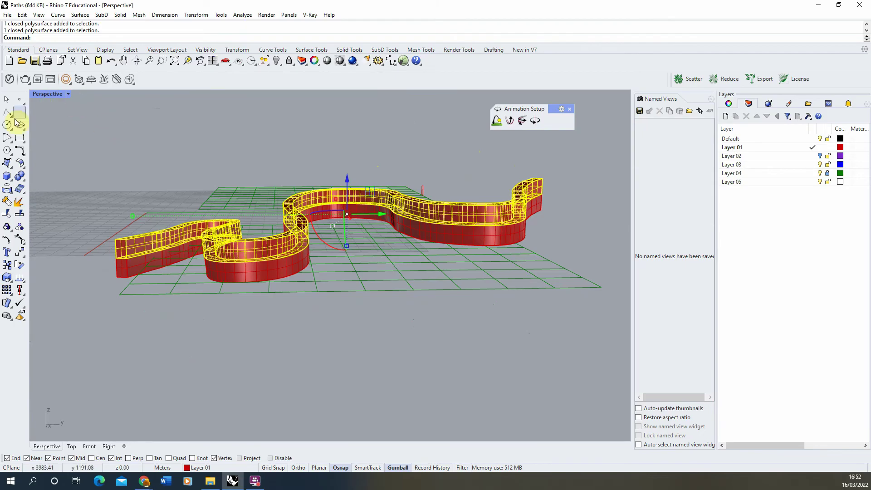
pyautogui.click(20, 175)
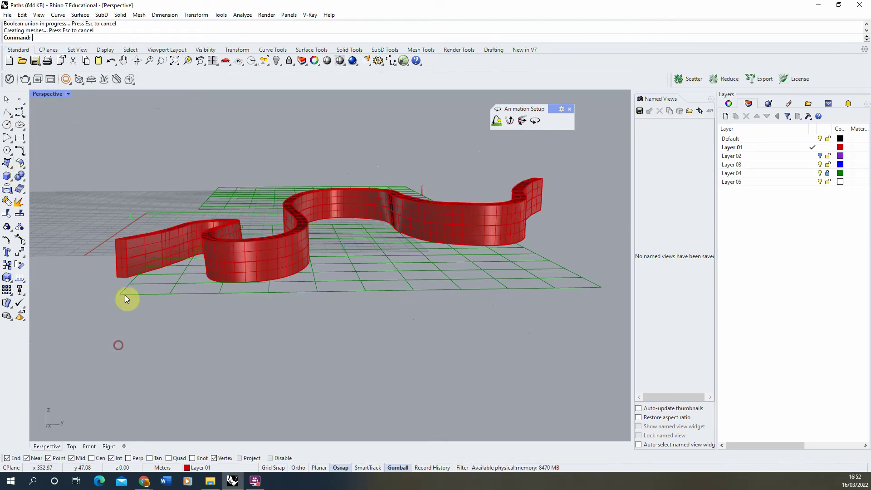
# Boolean-union the lower swept path solid with its two extruded end extensions.
pyautogui.click(127, 272)
pyautogui.scroll(3, 183, 266)
pyautogui.click(167, 252)
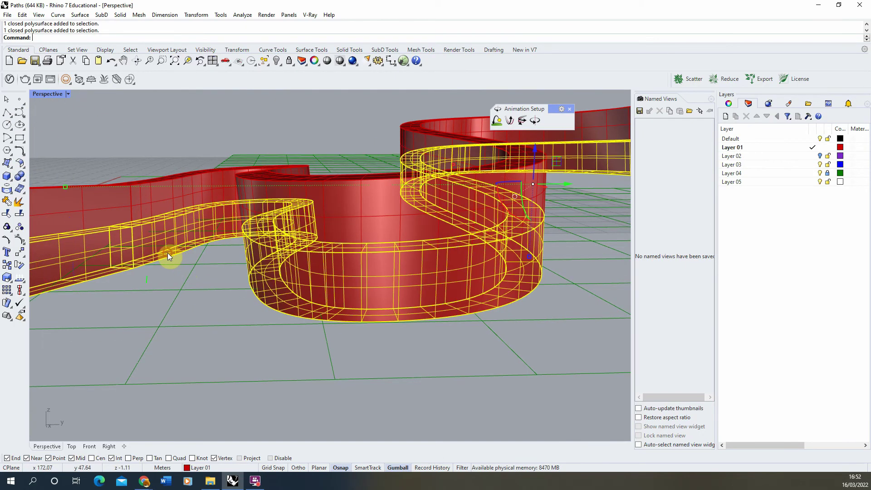
pyautogui.scroll(-5, 168, 253)
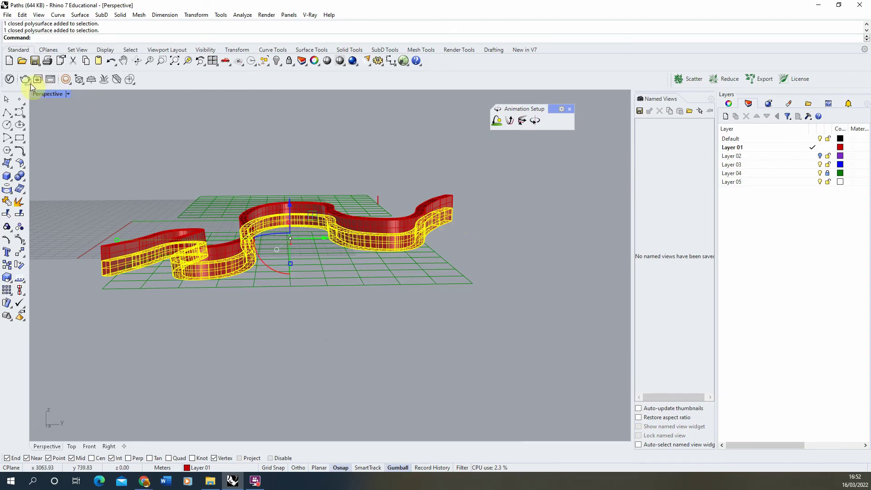
pyautogui.click(19, 176)
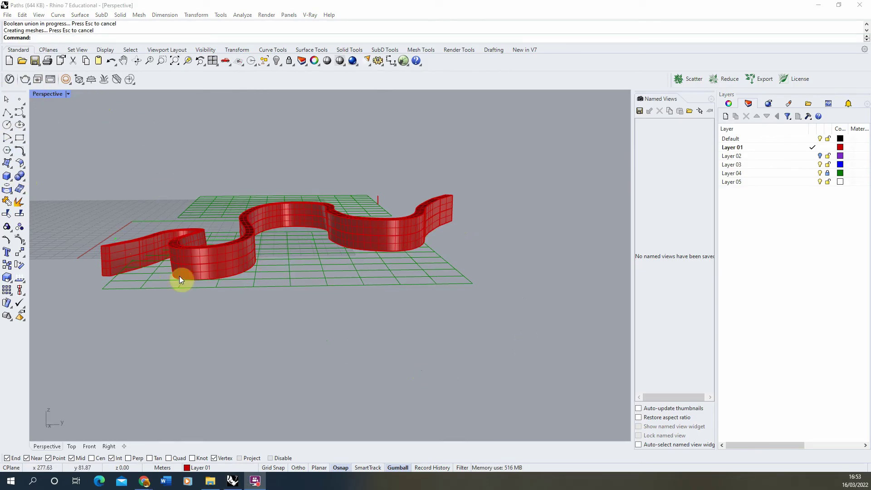
# End the isolation so the hidden terrain solids and other geometry show again with the path solids.
pyautogui.moveTo(295, 254); pyautogui.dragTo(365, 276, button='right')
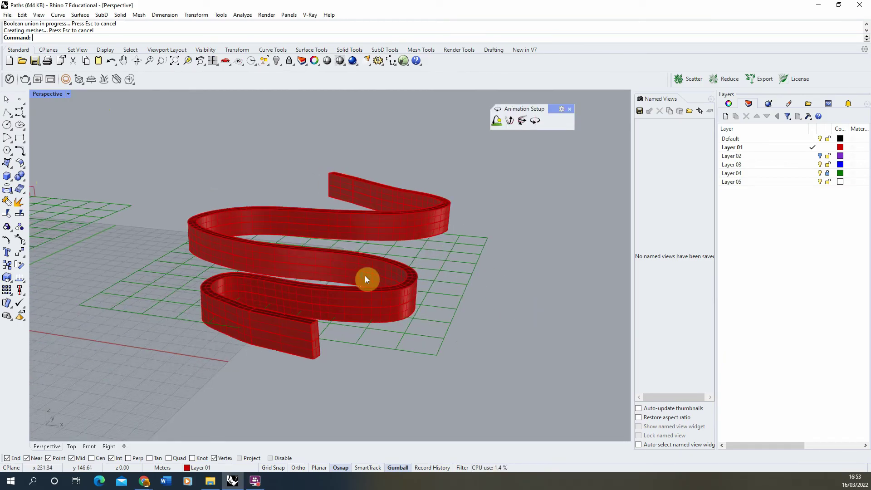
pyautogui.scroll(-3, 337, 179)
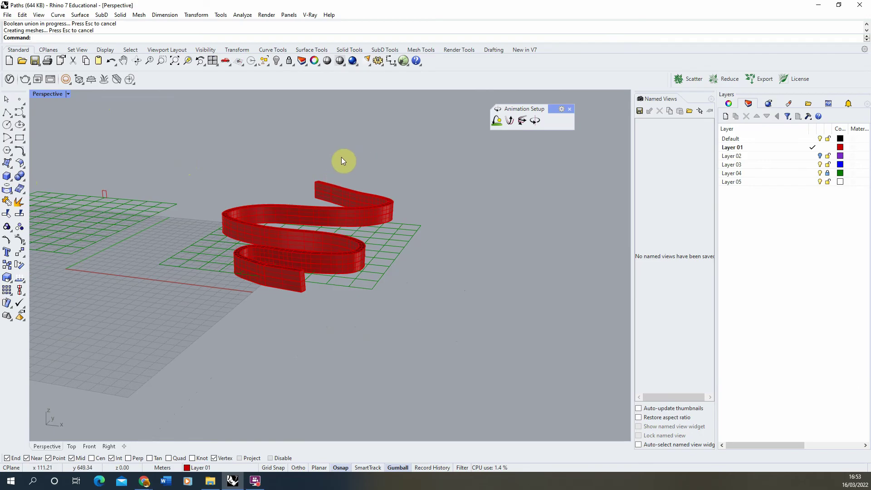
pyautogui.moveTo(231, 174); pyautogui.dragTo(443, 324)
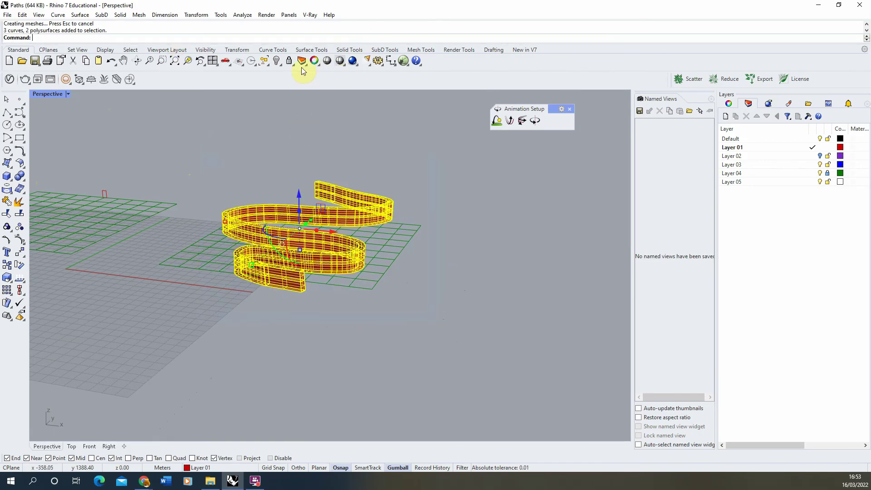
pyautogui.click(281, 64)
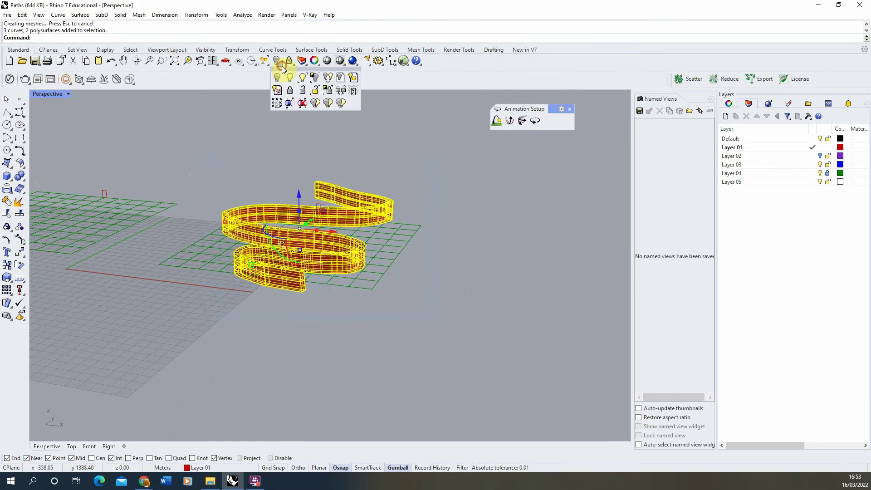
pyautogui.rightClick(317, 80)
pyautogui.press('Escape')
pyautogui.scroll(5, 312, 178)
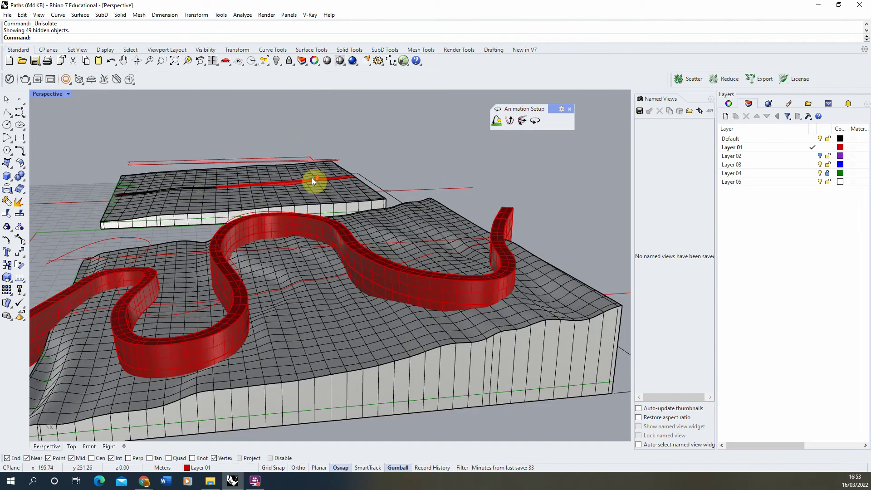
pyautogui.moveTo(312, 178); pyautogui.dragTo(336, 186, button='right')
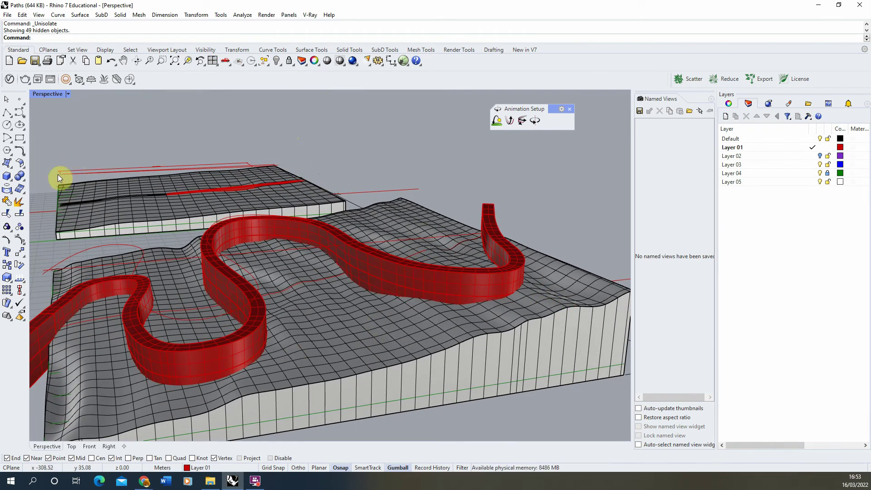
# Boolean-subtract the upper path solid from the larger terrain solid, keeping the input objects with DeleteInput=No.
pyautogui.click(24, 181)
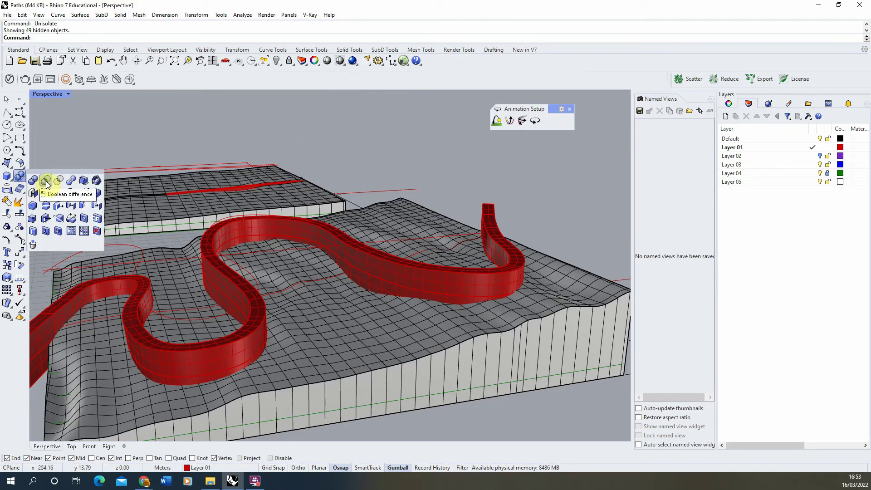
pyautogui.click(46, 182)
pyautogui.click(414, 335)
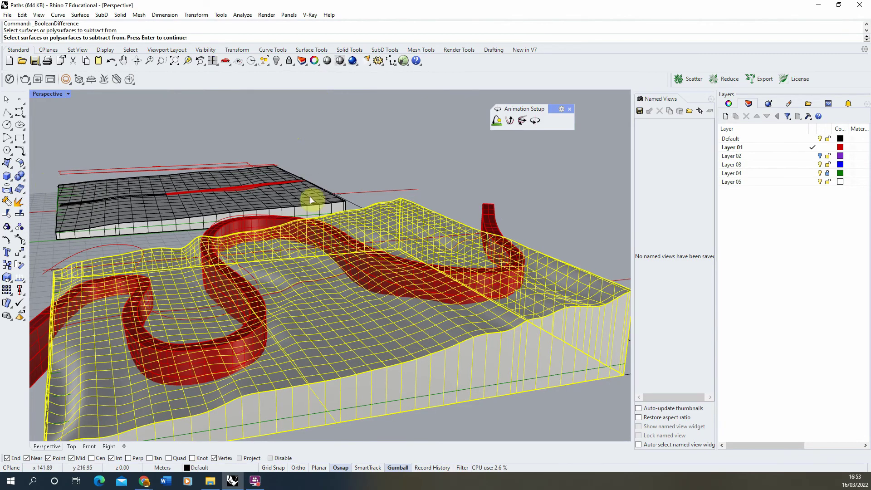
pyautogui.moveTo(311, 196); pyautogui.dragTo(468, 221, button='right')
pyautogui.press('Return')
pyautogui.click(461, 231)
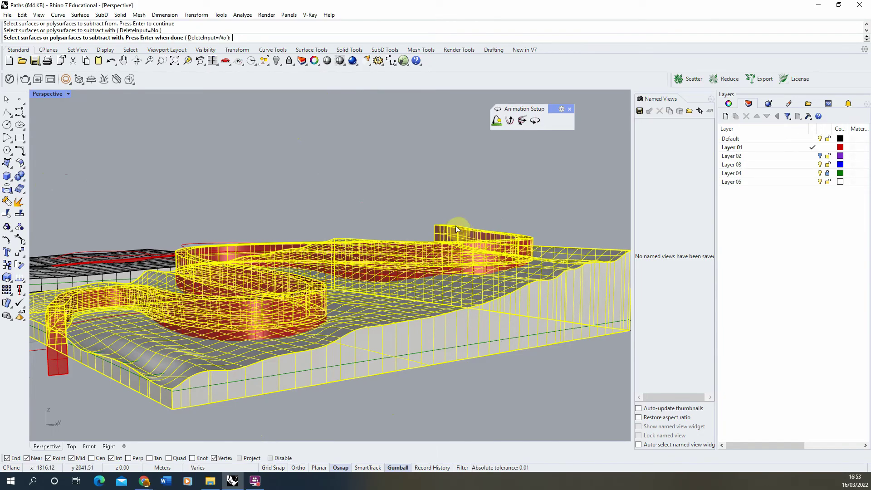
pyautogui.press('Return')
# Delete the upper path solid that was used to cut the terrain.
pyautogui.click(456, 224)
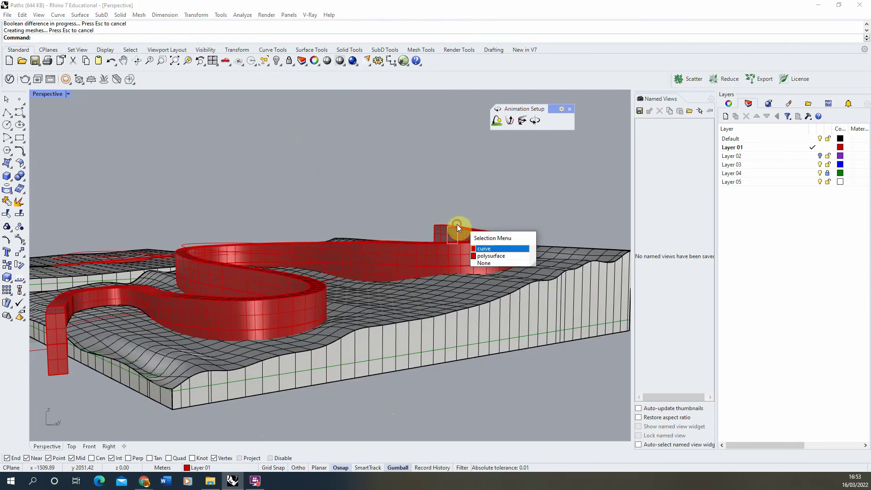
pyautogui.click(460, 229)
pyautogui.press('Delete')
pyautogui.moveTo(417, 232); pyautogui.dragTo(511, 256, button='right')
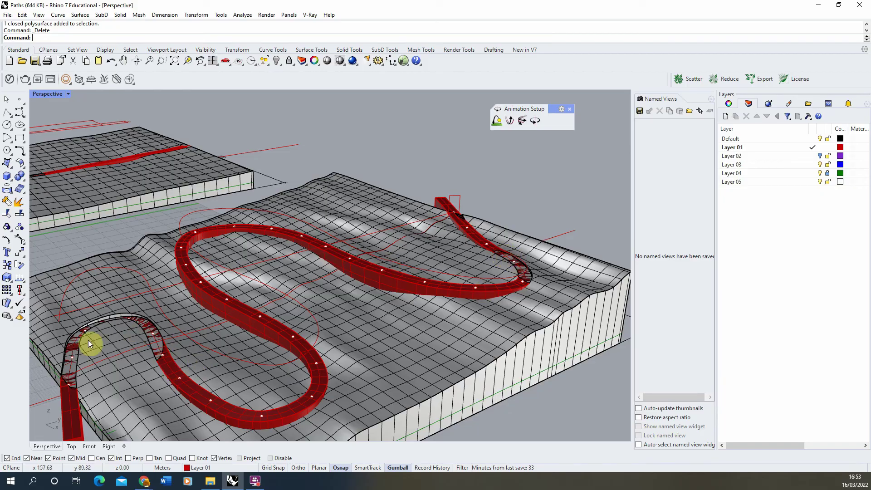
# Boolean-subtract the terrain solid from the lower path solid, with DeleteInput=No.
pyautogui.moveTo(462, 306); pyautogui.dragTo(416, 286, button='right')
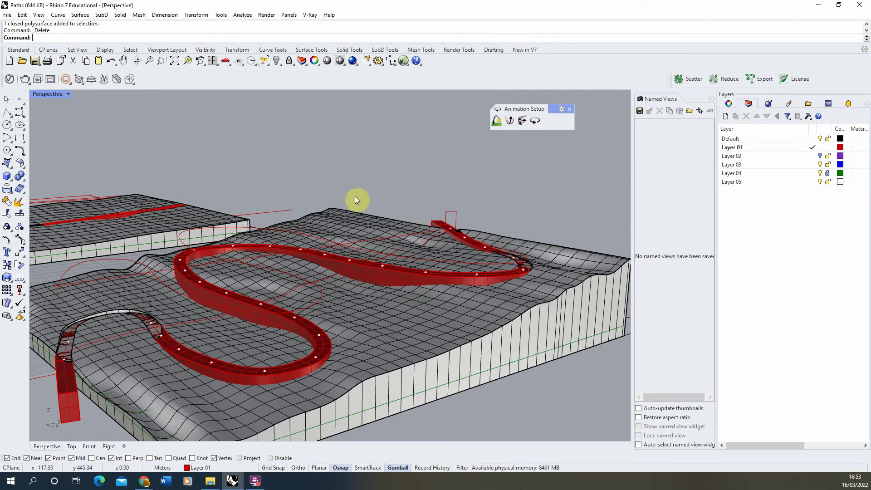
pyautogui.click(19, 176)
pyautogui.click(47, 182)
pyautogui.click(366, 274)
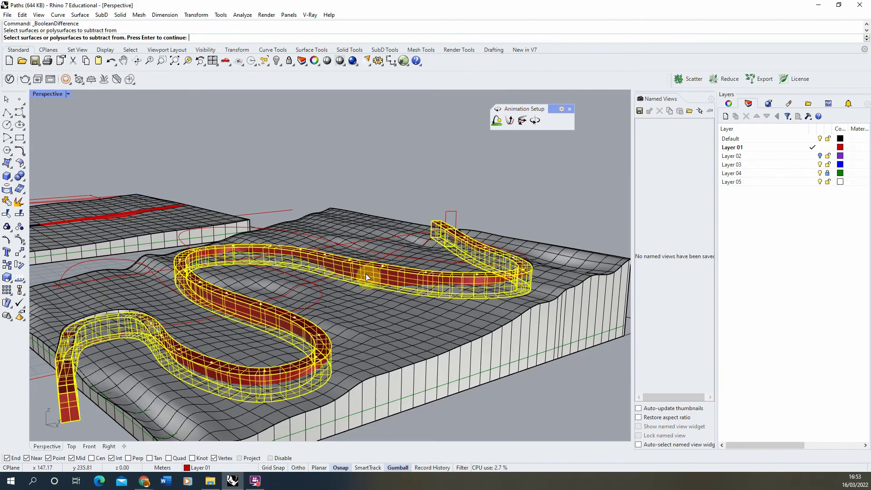
pyautogui.press('Return')
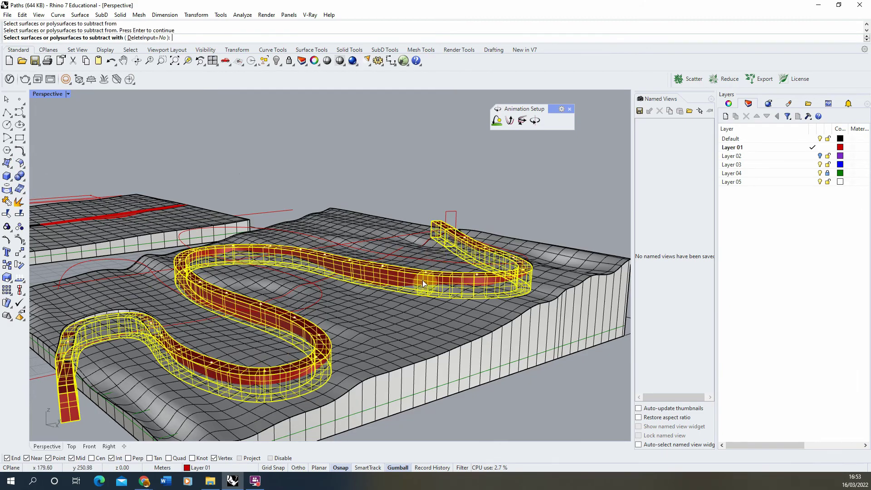
pyautogui.click(431, 317)
pyautogui.press('Return')
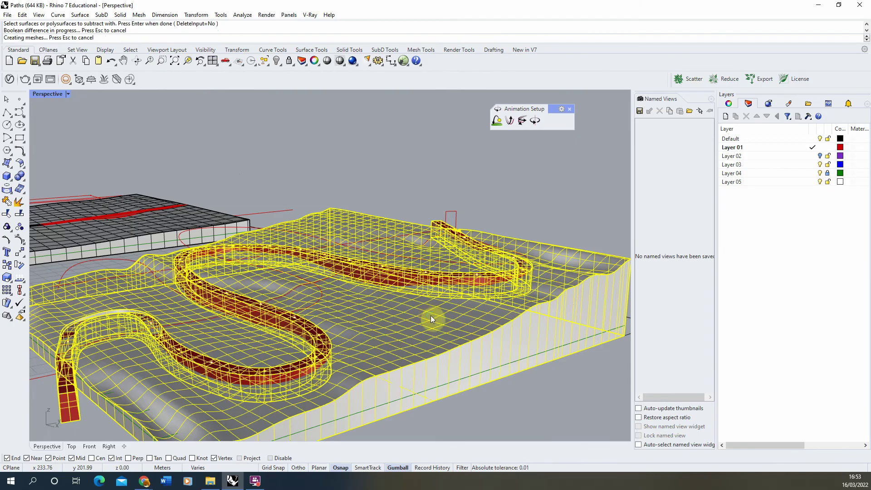
# Delete the leftover path piece sticking out beyond the terrain's low edge.
pyautogui.scroll(-2, 68, 377)
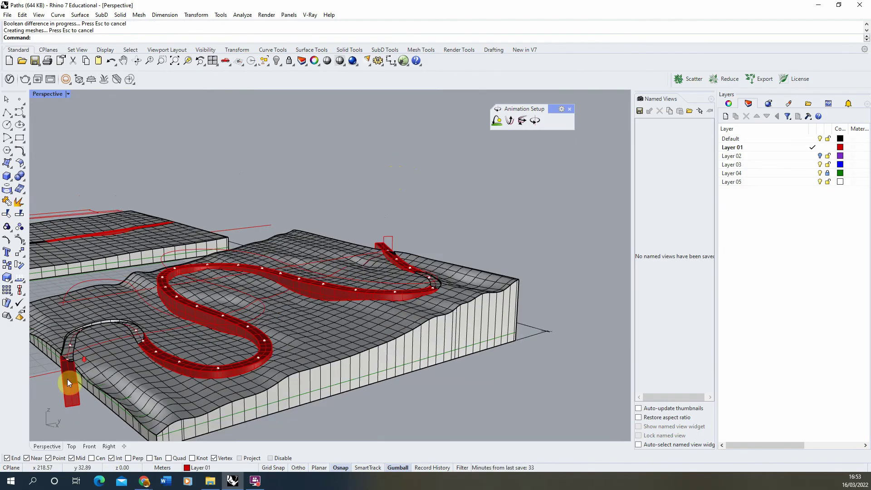
pyautogui.click(68, 378)
pyautogui.press('Delete')
# Examine the cut and filled sections of the path along the terrain and at its far end.
pyautogui.moveTo(110, 362); pyautogui.dragTo(336, 335, button='right')
pyautogui.scroll(3, 444, 247)
pyautogui.click(470, 282)
pyautogui.scroll(-5, 504, 255)
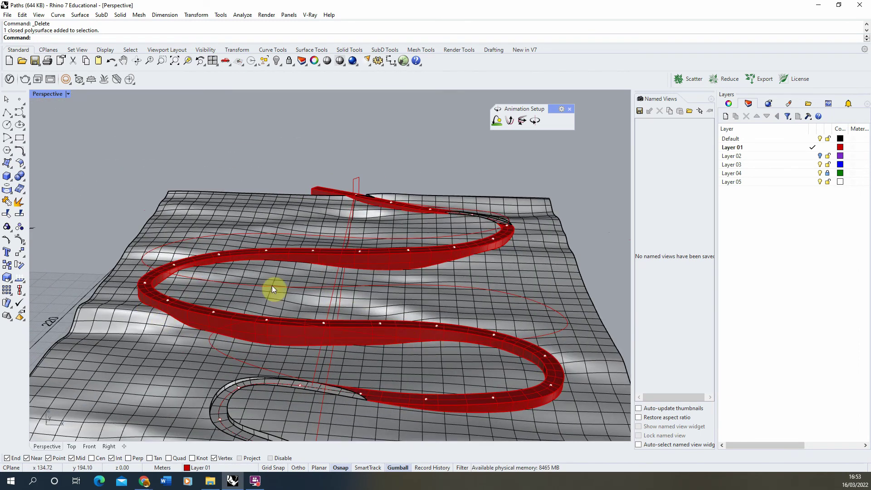
pyautogui.moveTo(471, 233); pyautogui.dragTo(508, 209, button='right')
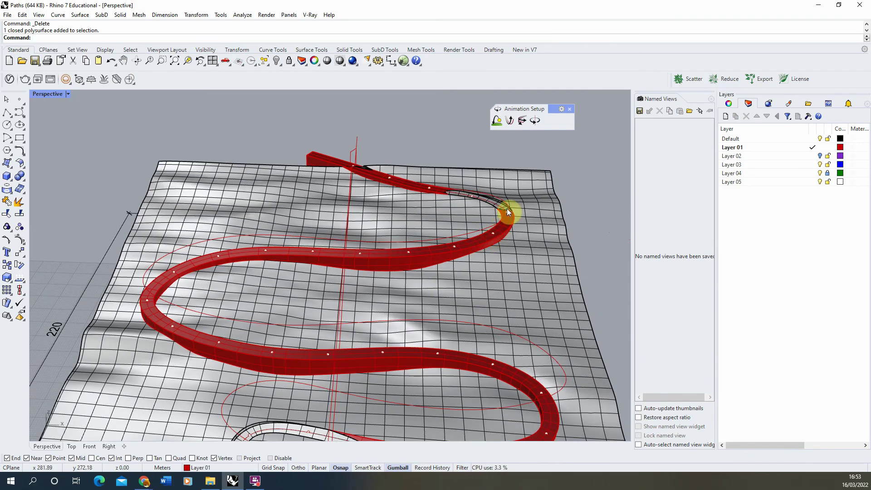
pyautogui.scroll(-2, 440, 181)
pyautogui.moveTo(398, 415); pyautogui.dragTo(309, 370, button='right')
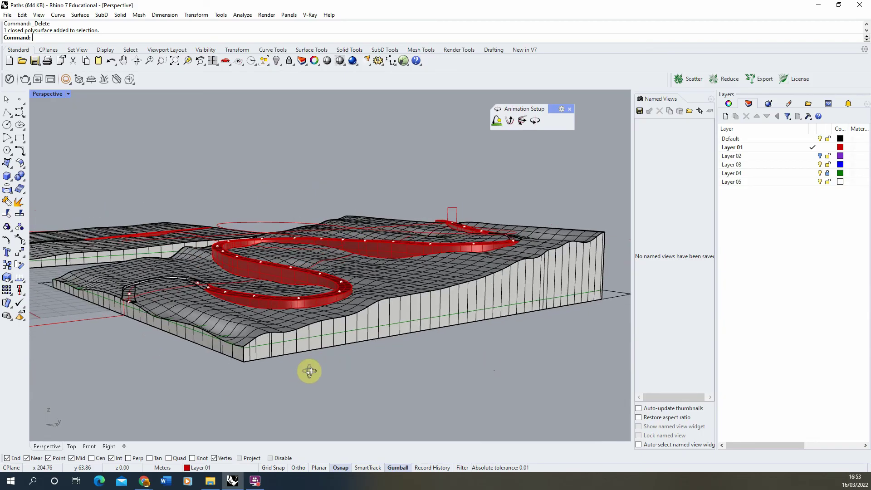
pyautogui.moveTo(415, 264); pyautogui.dragTo(339, 221, button='right')
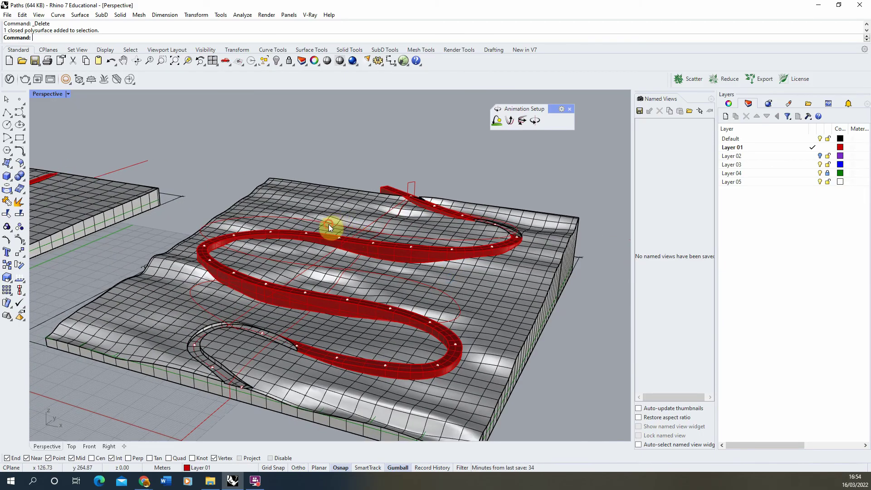
# Delete the leftover winding construction curves lying across the terrain.
pyautogui.click(328, 224)
pyautogui.click(356, 240)
pyautogui.press('Delete')
pyautogui.click(361, 233)
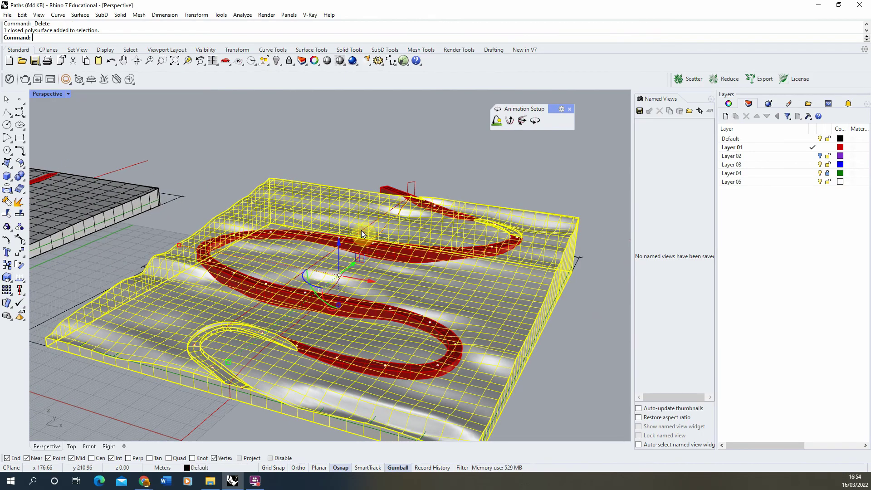
pyautogui.click(369, 227)
pyautogui.press('Escape')
# Examine the finished winding path on the terrain from several sides, including the spacing between neighbouring points along it.
pyautogui.moveTo(390, 246); pyautogui.dragTo(293, 230, button='right')
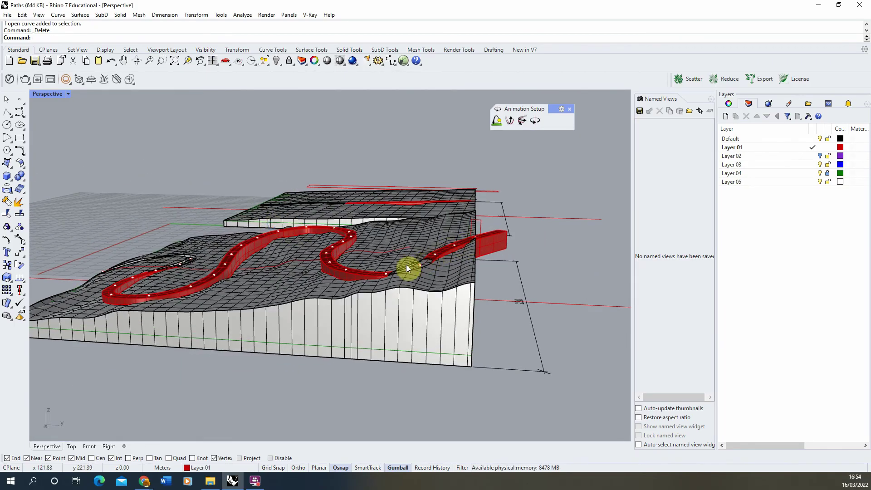
pyautogui.moveTo(205, 244); pyautogui.dragTo(351, 236, button='right')
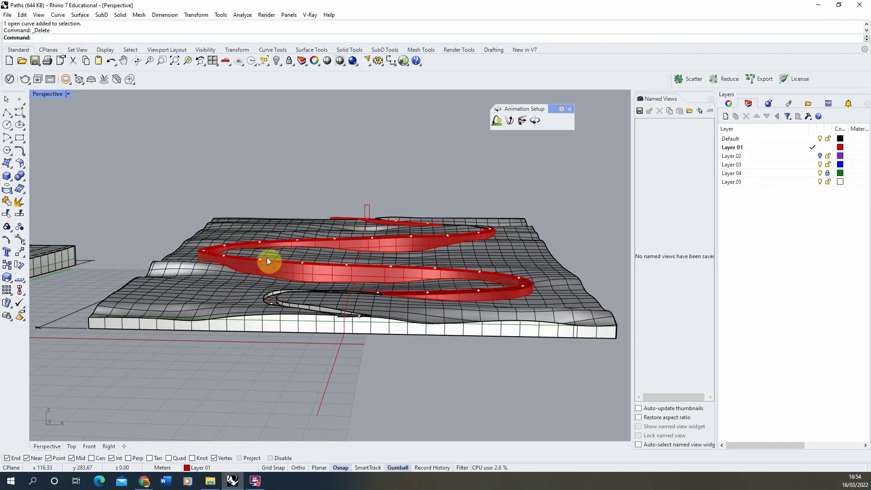
pyautogui.moveTo(268, 263); pyautogui.dragTo(311, 292, button='right')
pyautogui.scroll(5, 372, 307)
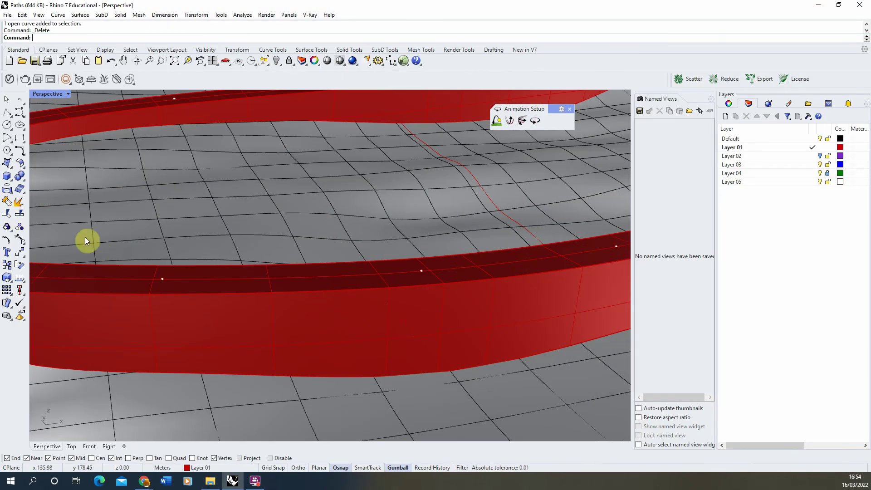
pyautogui.click(162, 275)
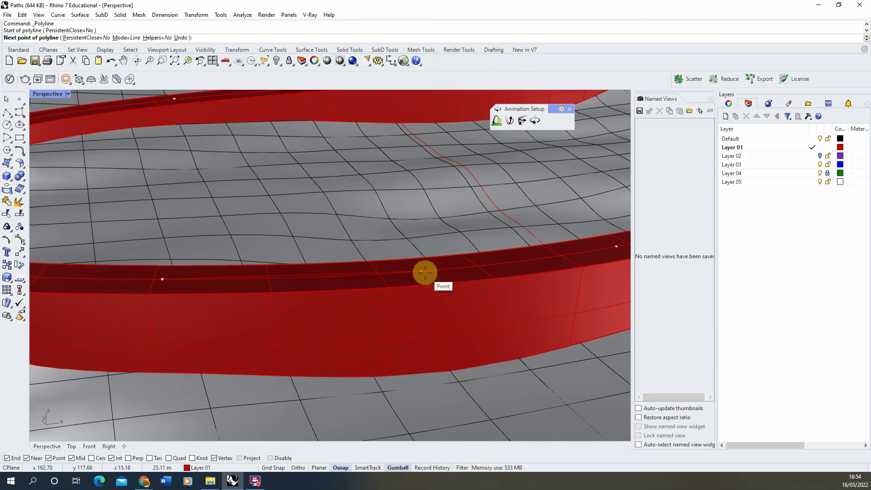
pyautogui.scroll(-5, 356, 258)
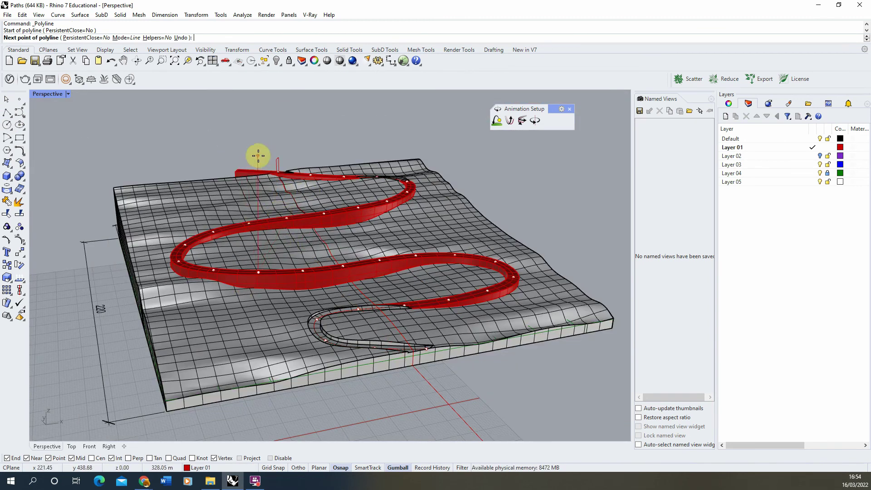
pyautogui.rightClick(191, 117)
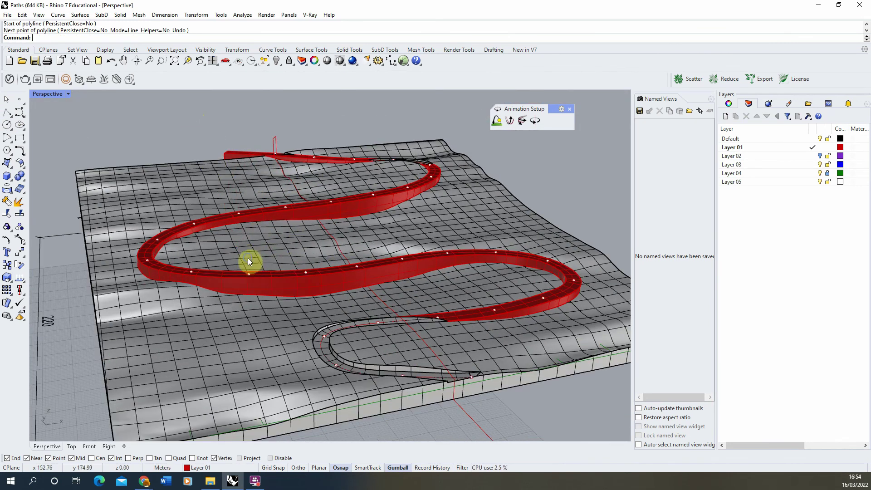
pyautogui.moveTo(250, 258); pyautogui.dragTo(340, 250, button='right')
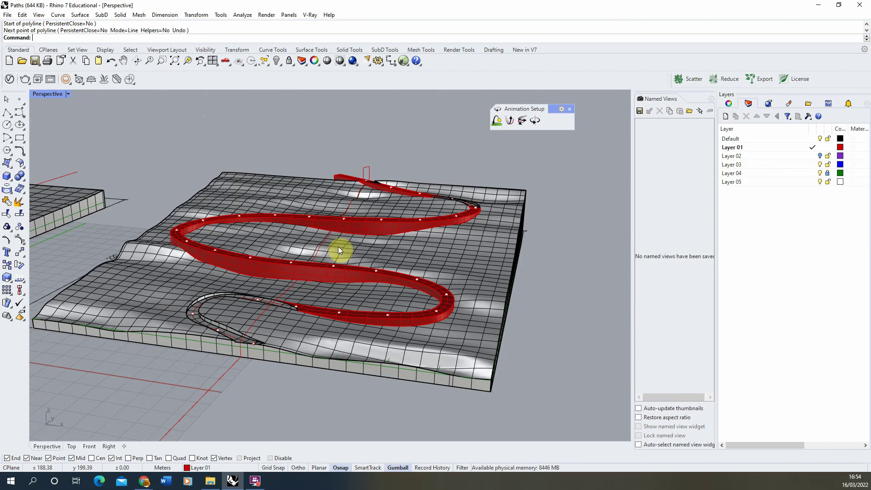
pyautogui.moveTo(339, 247); pyautogui.dragTo(323, 284, button='right')
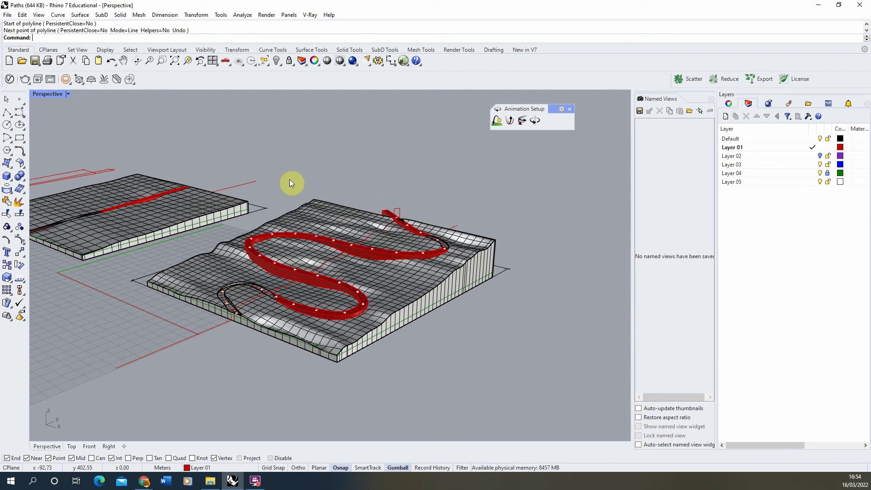
pyautogui.scroll(4, 288, 189)
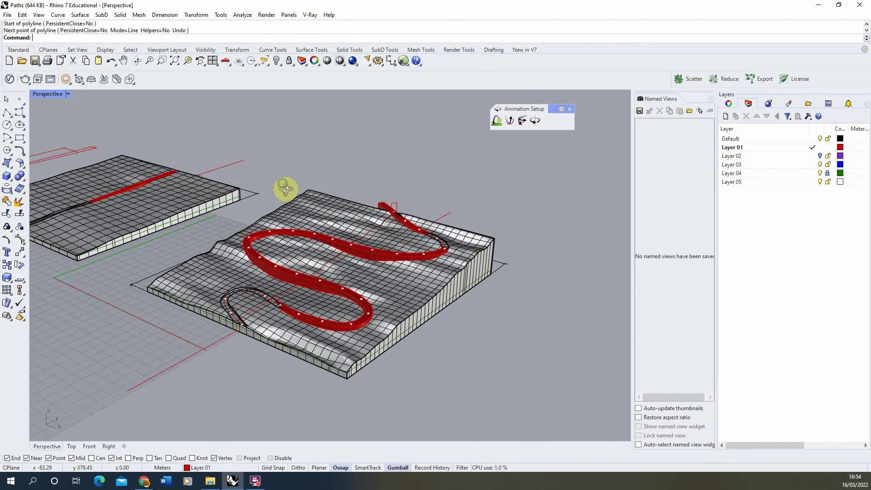